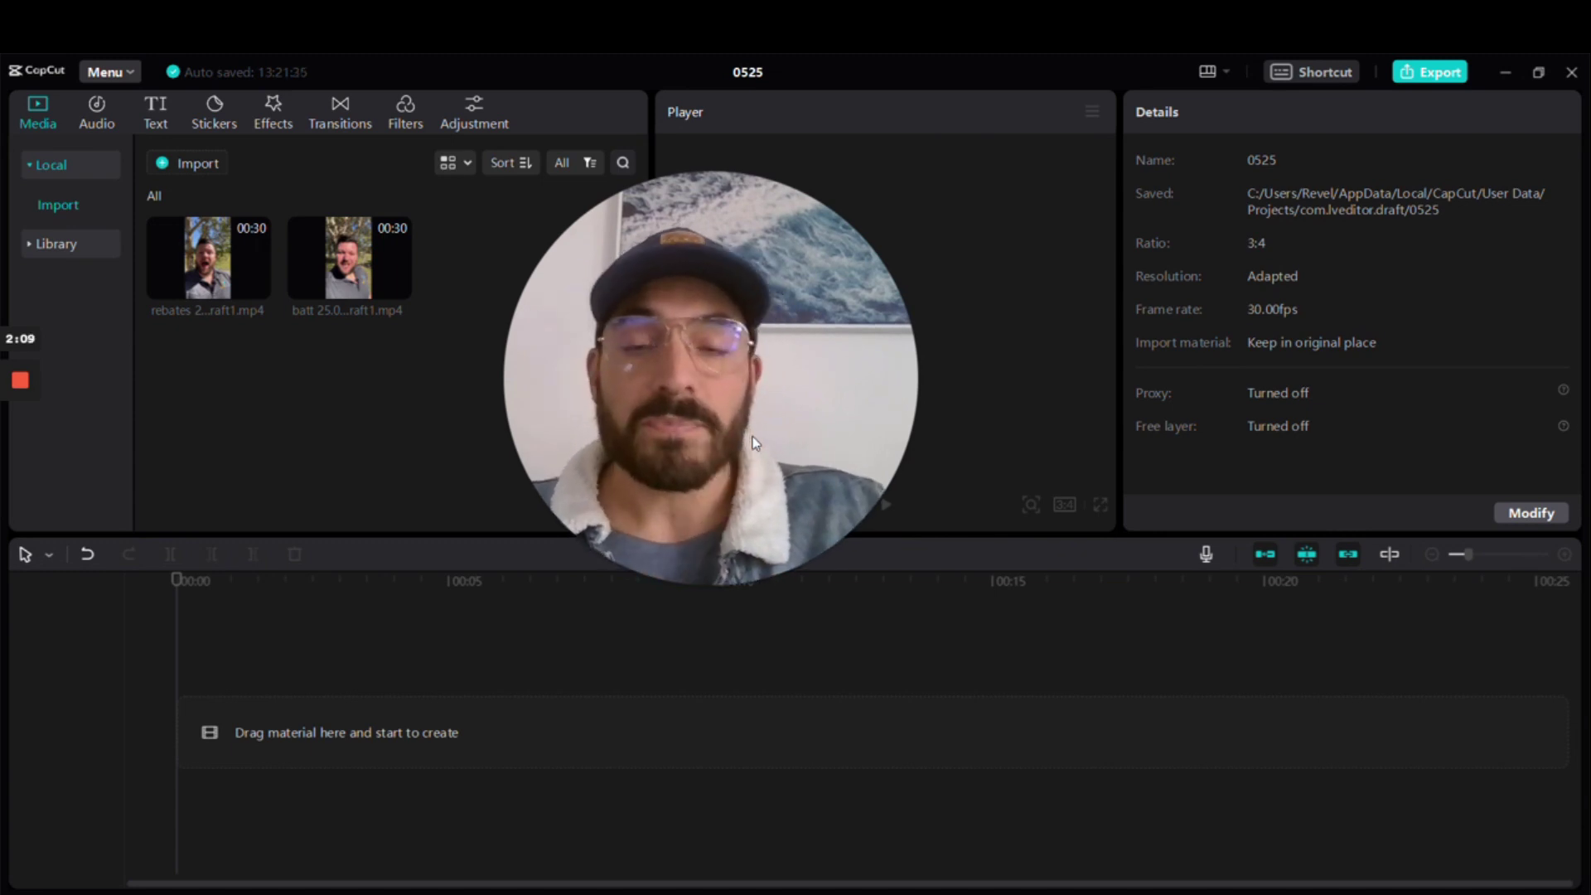
# - Add the batt 25.05 draft1 clip from Media onto the timeline
pyautogui.moveTo(365, 277)
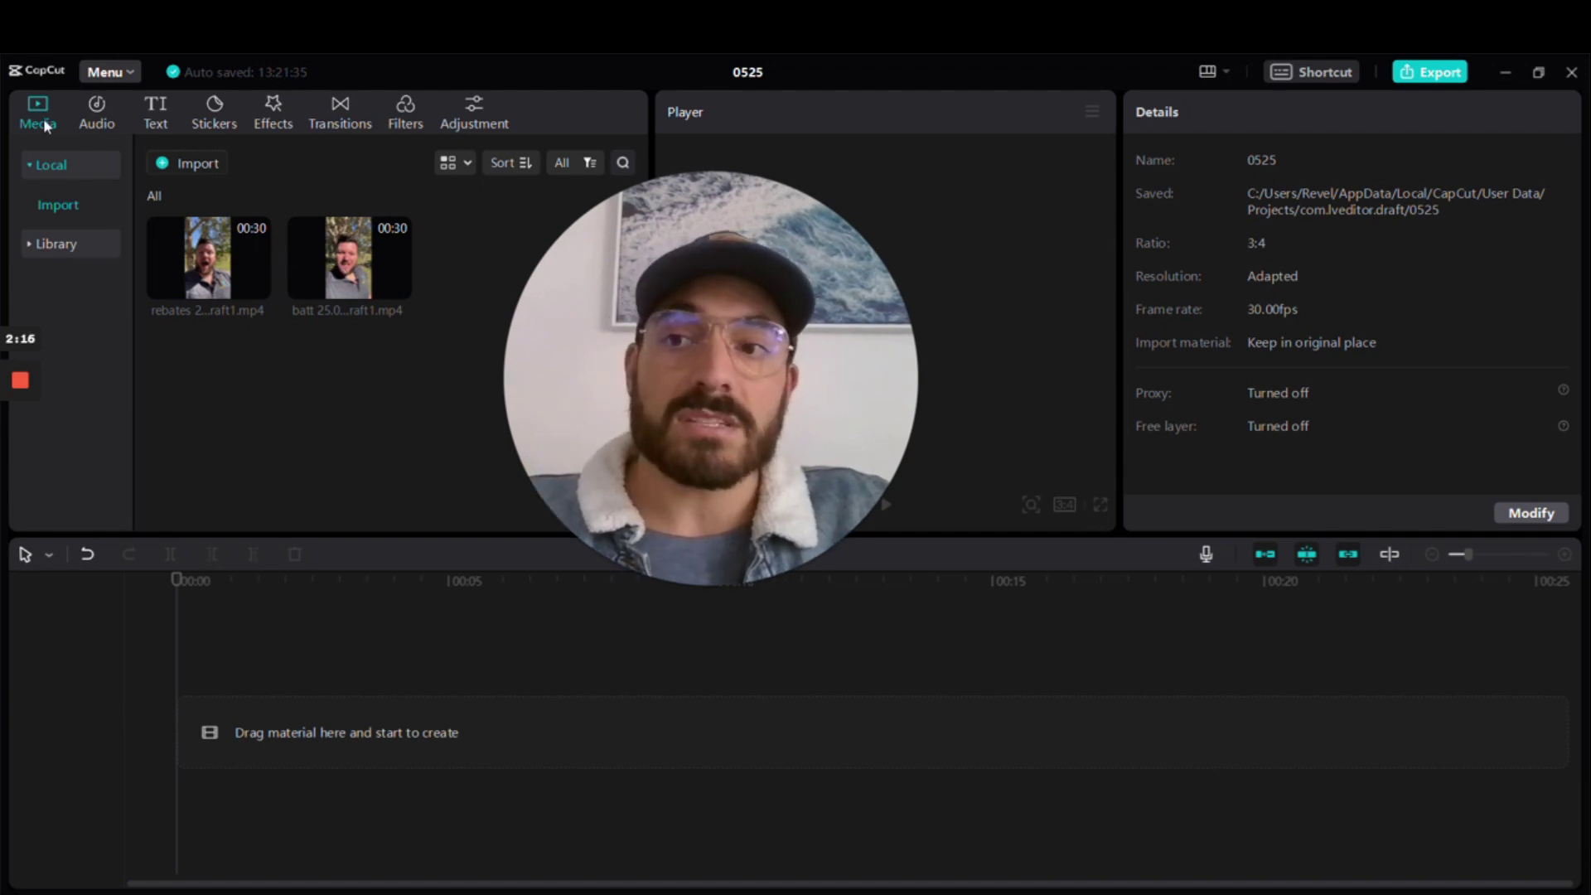
pyautogui.moveTo(357, 265)
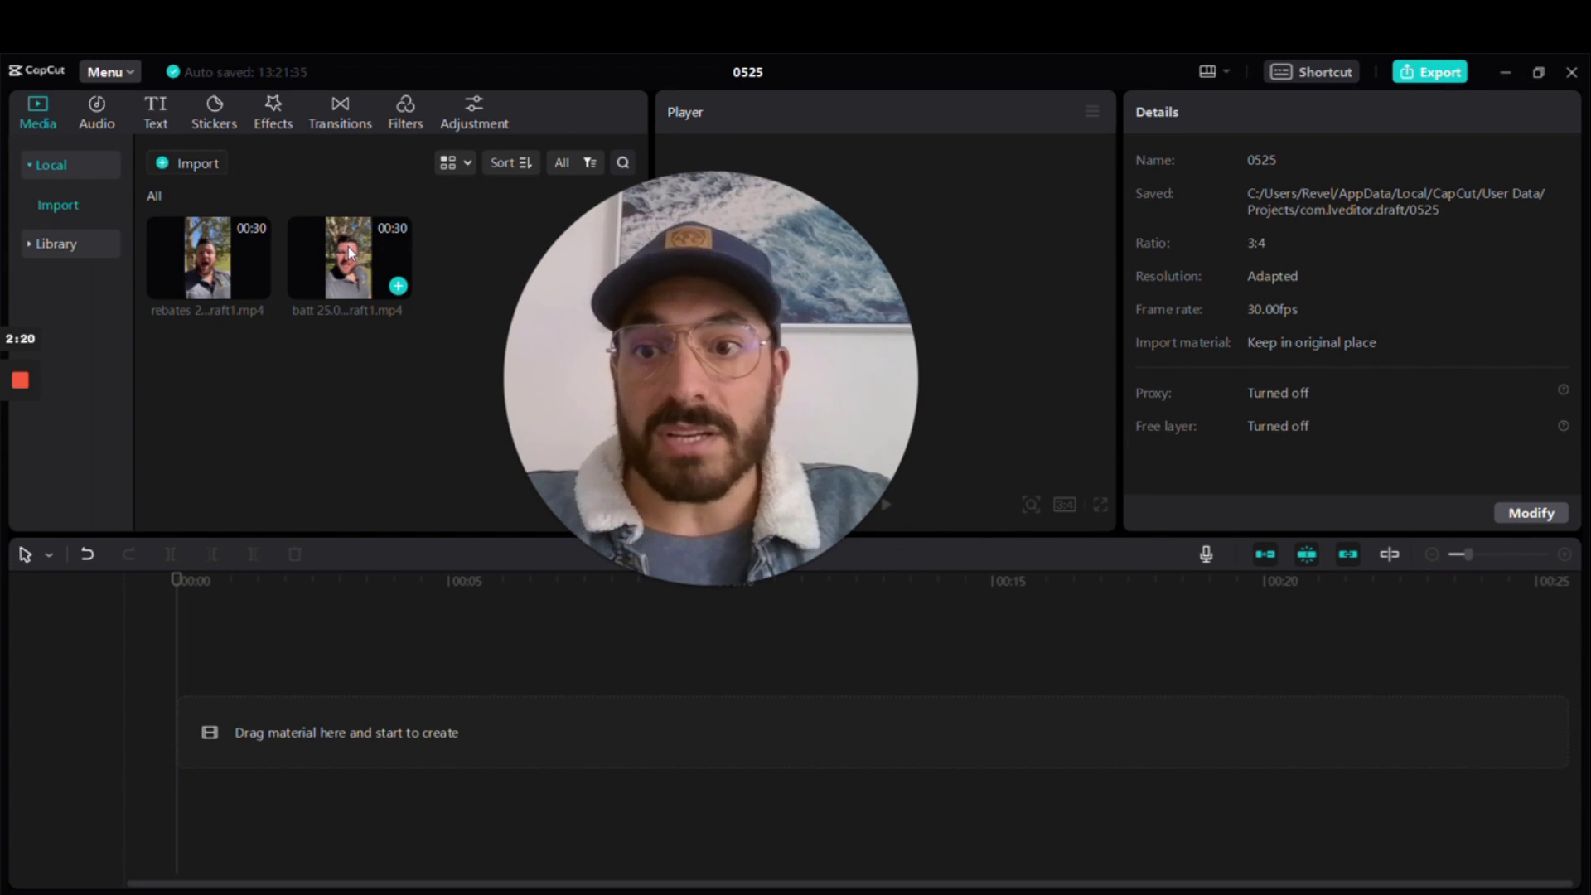
pyautogui.moveTo(354, 272); pyautogui.dragTo(187, 648)
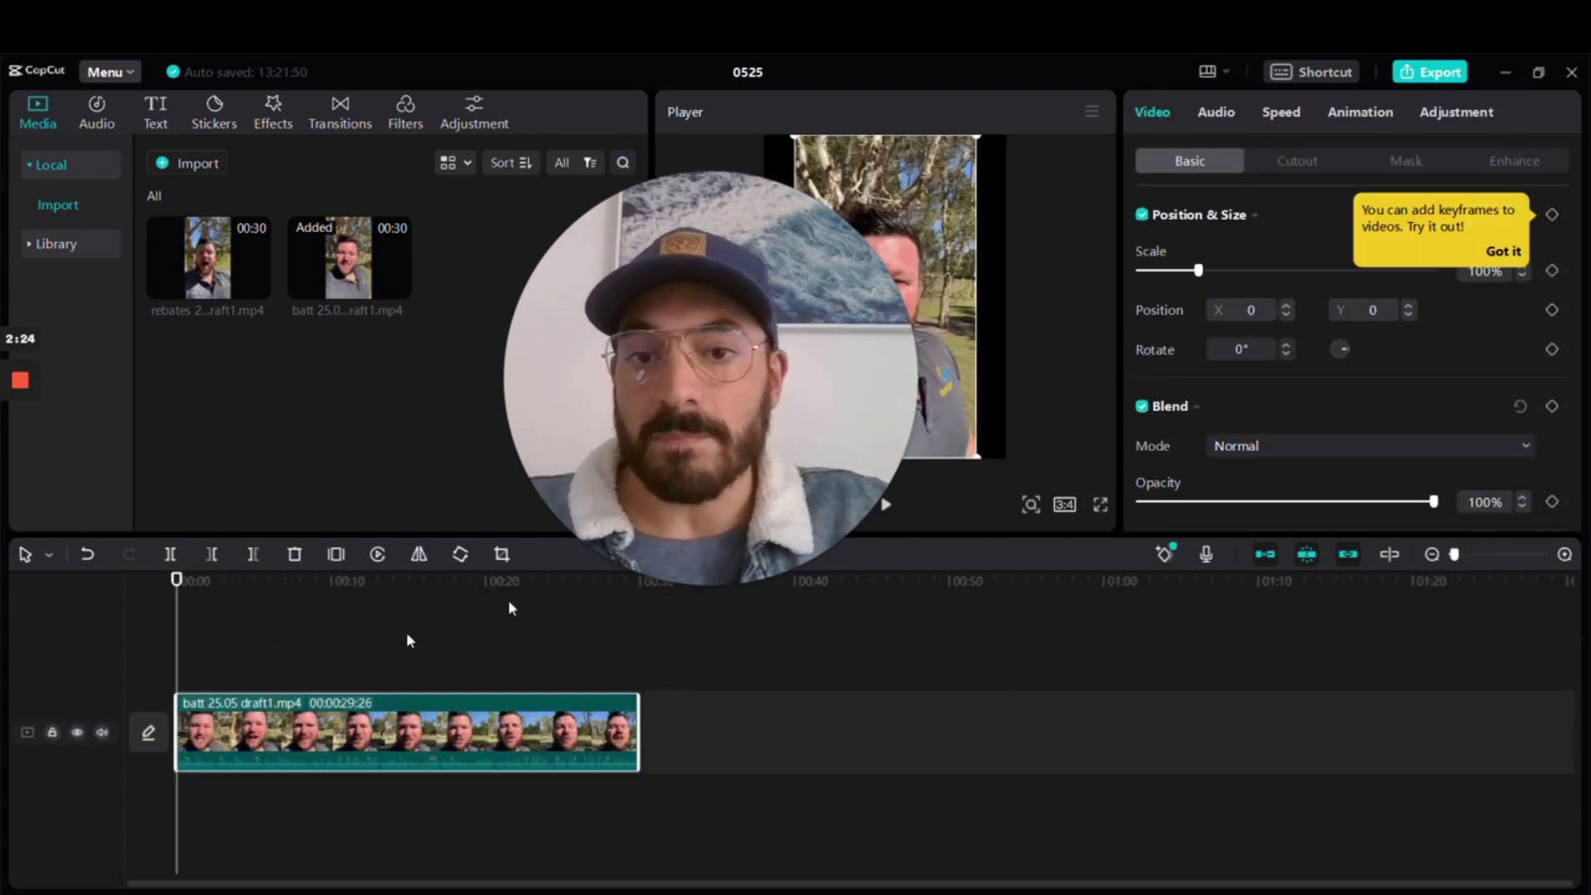
# - Switch the project canvas to a 9:16 vertical aspect ratio
pyautogui.moveTo(714, 550)
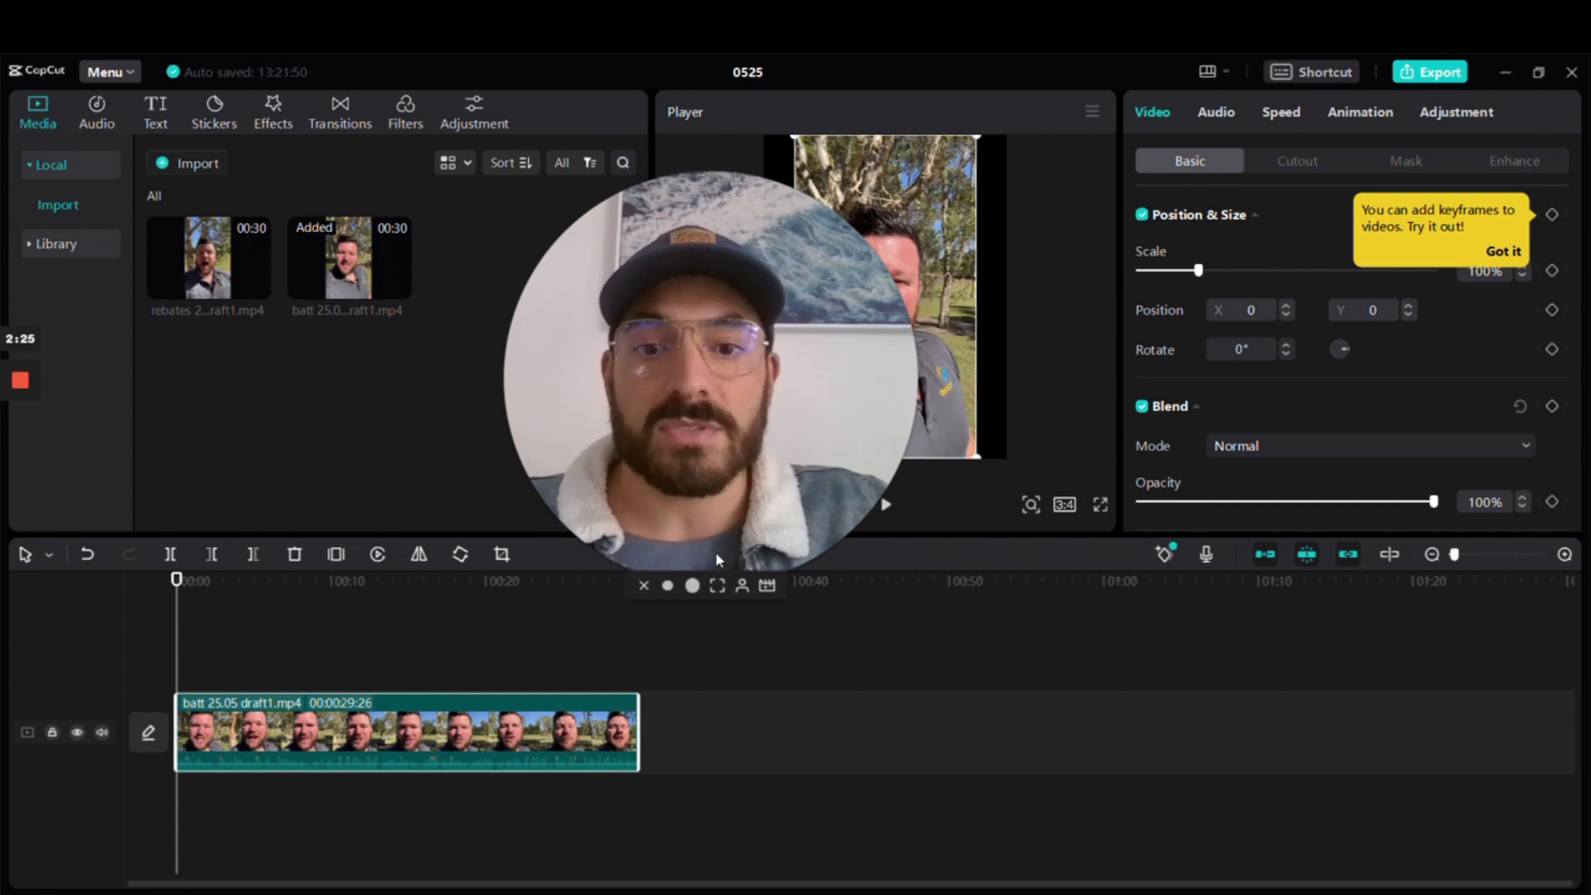
pyautogui.click(667, 585)
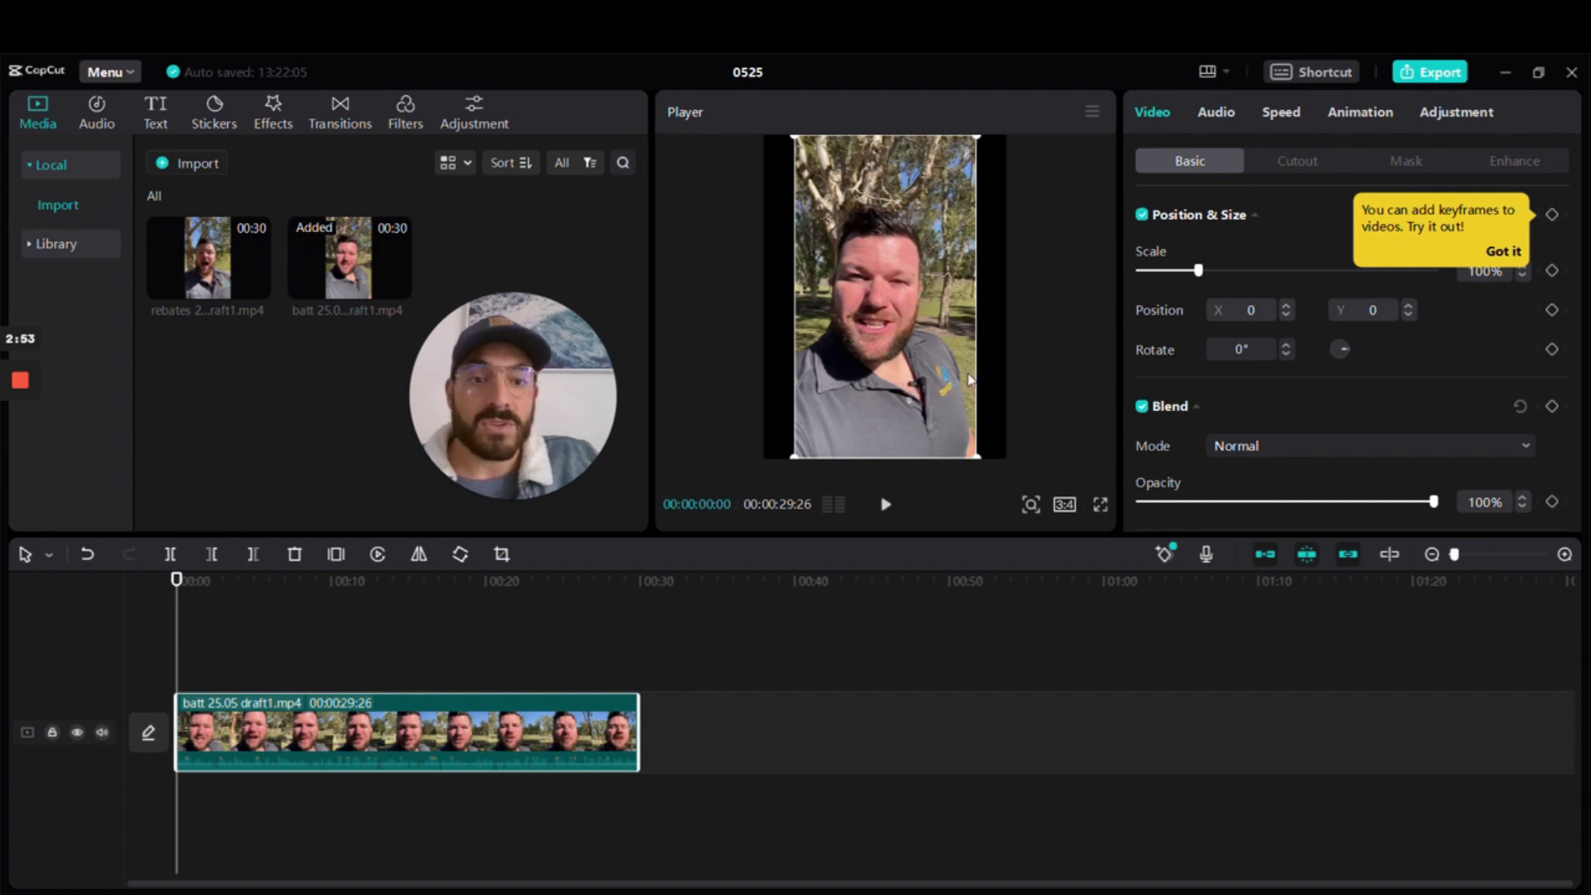
pyautogui.click(1065, 505)
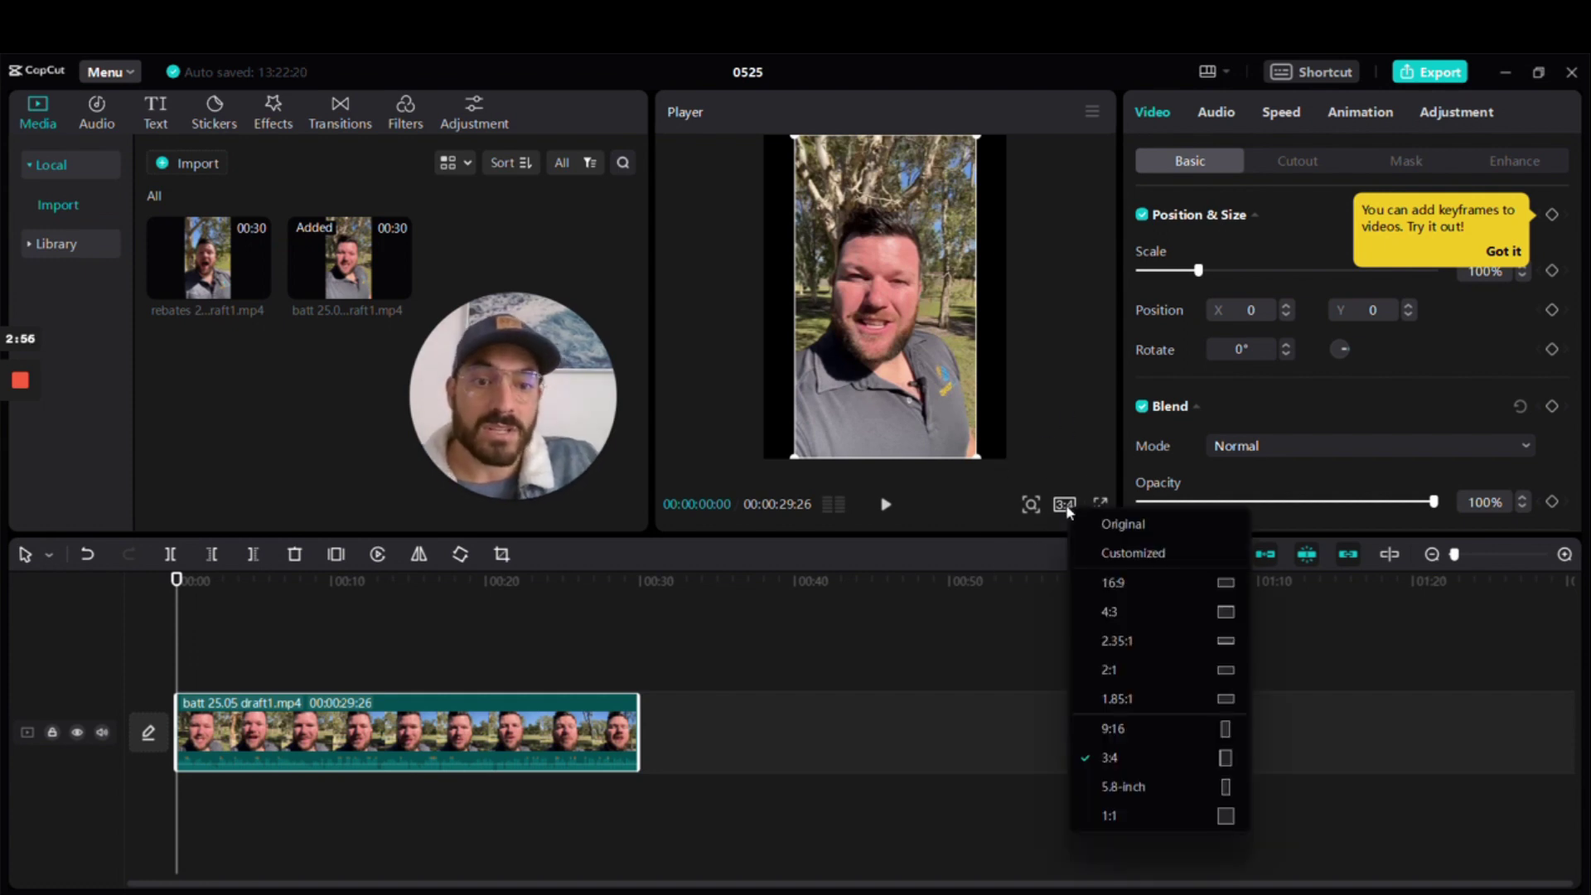
pyautogui.click(1144, 728)
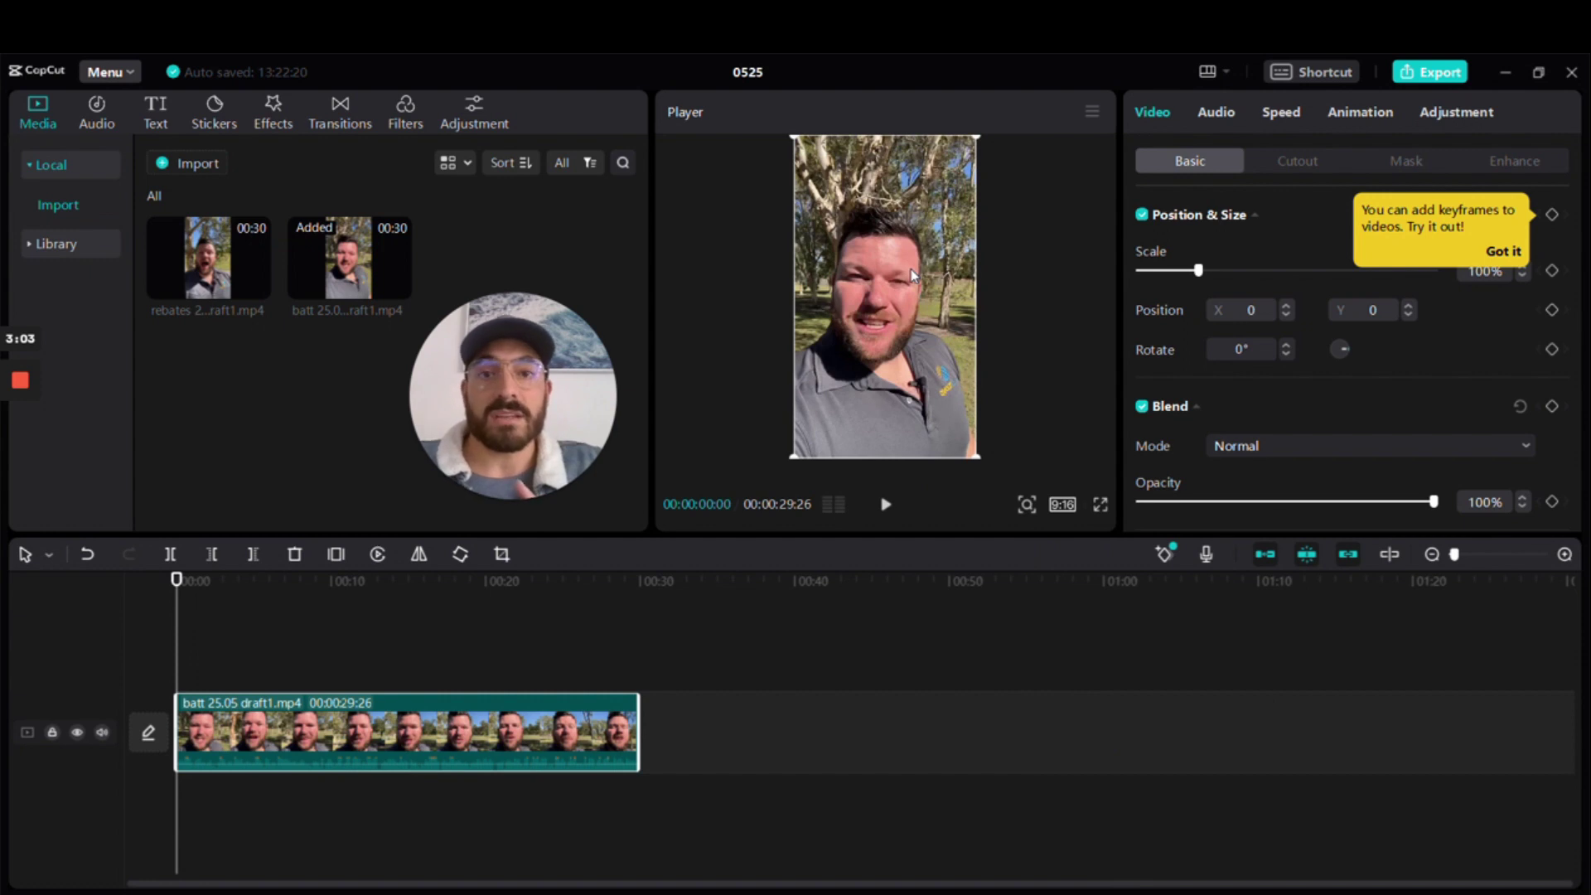
# - Create English auto captions for the batt clip from Text > Auto captions
pyautogui.moveTo(406, 261)
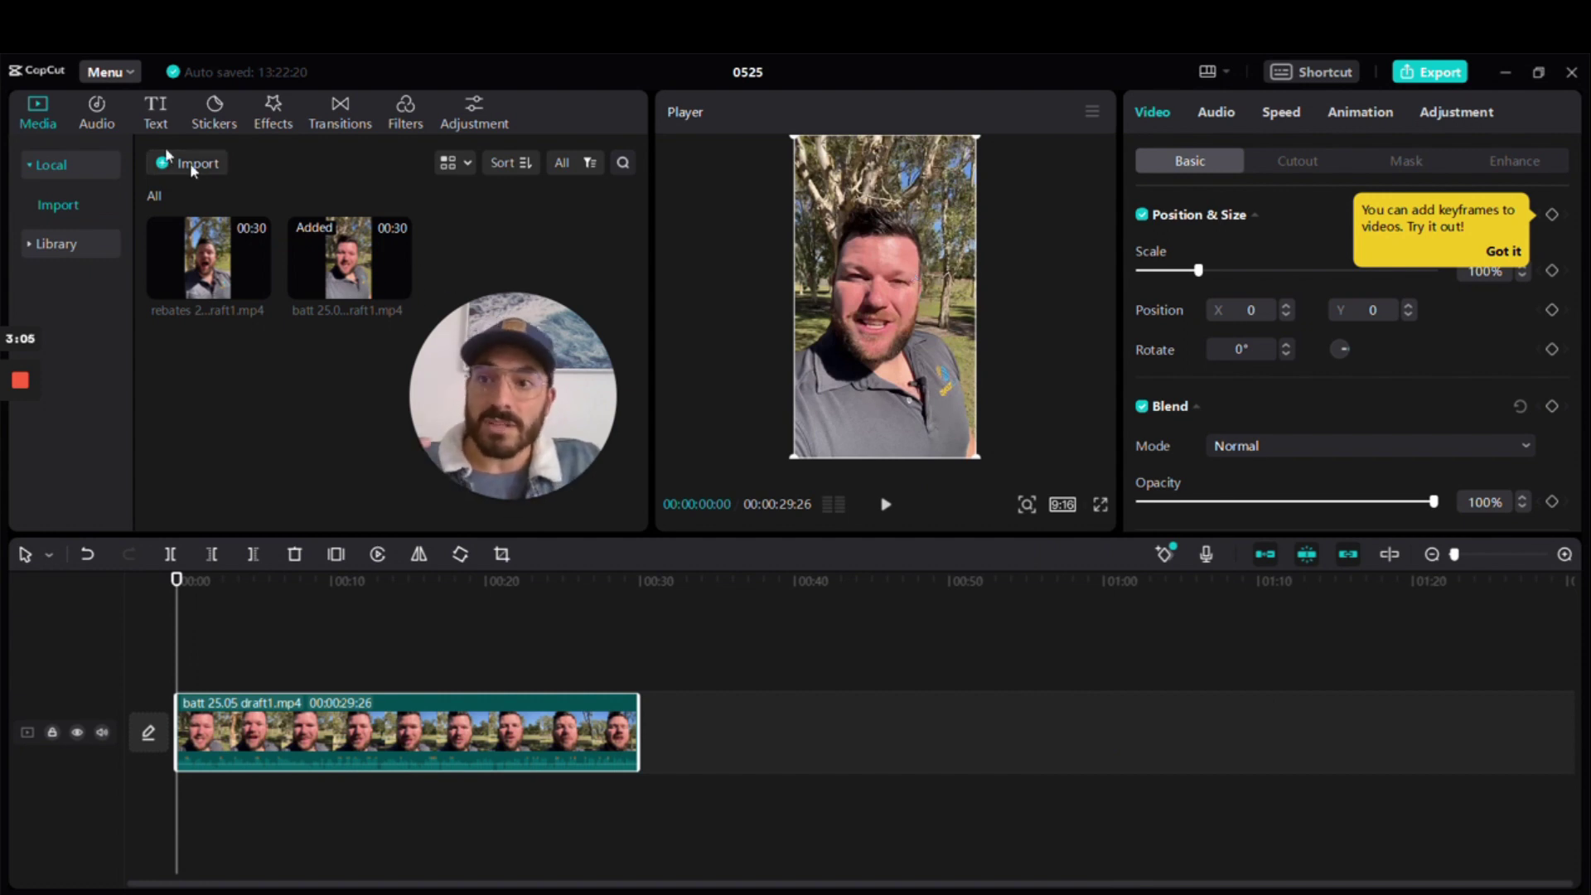
pyautogui.click(155, 114)
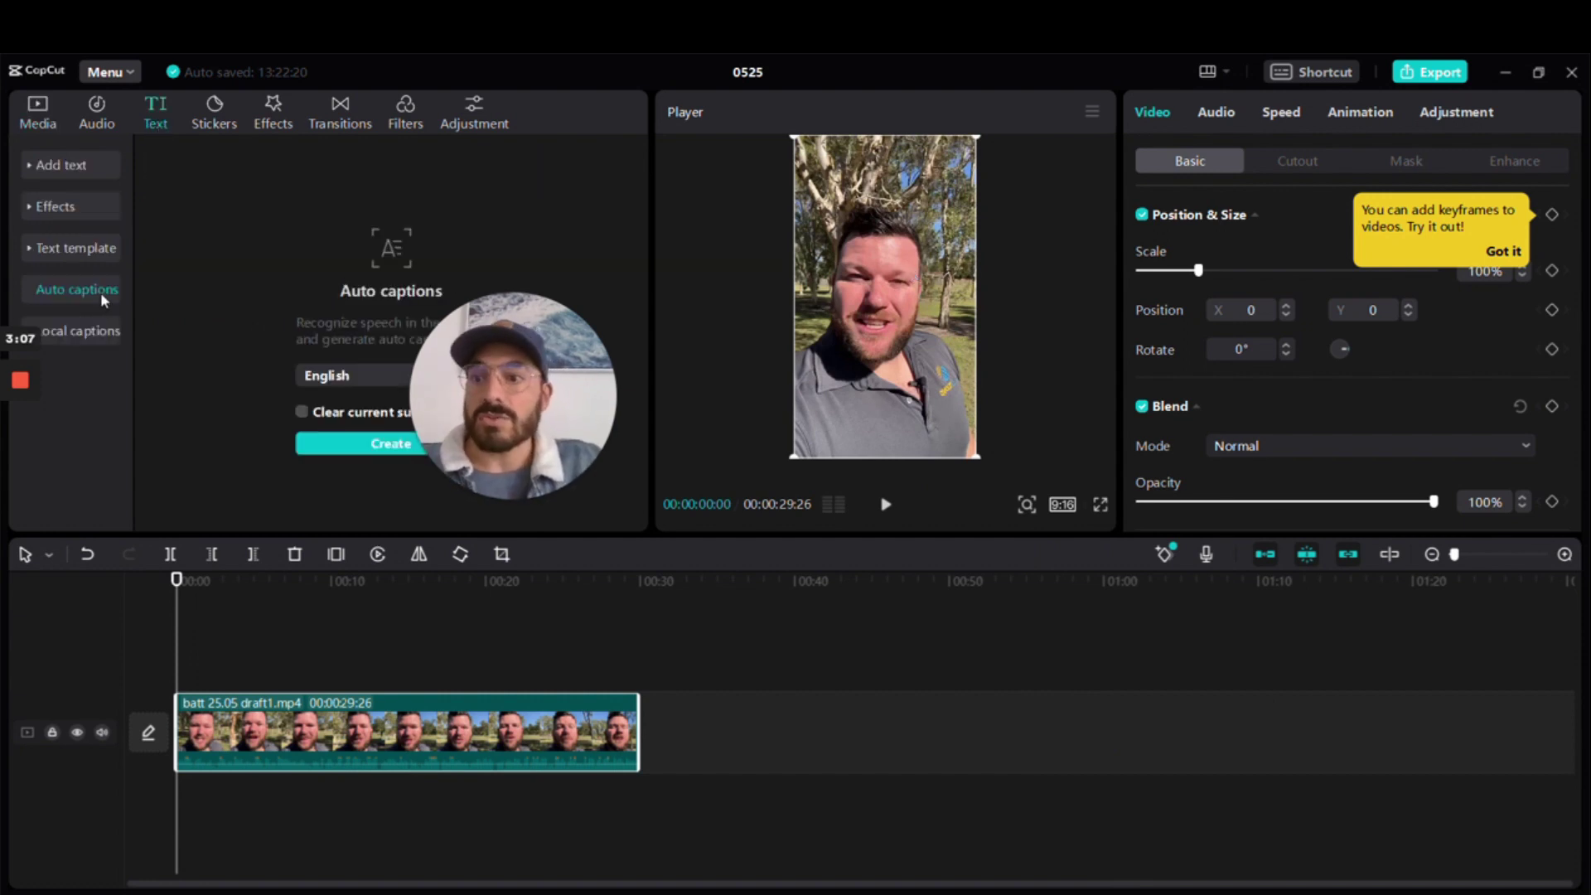
pyautogui.moveTo(567, 408); pyautogui.dragTo(611, 276)
pyautogui.click(456, 446)
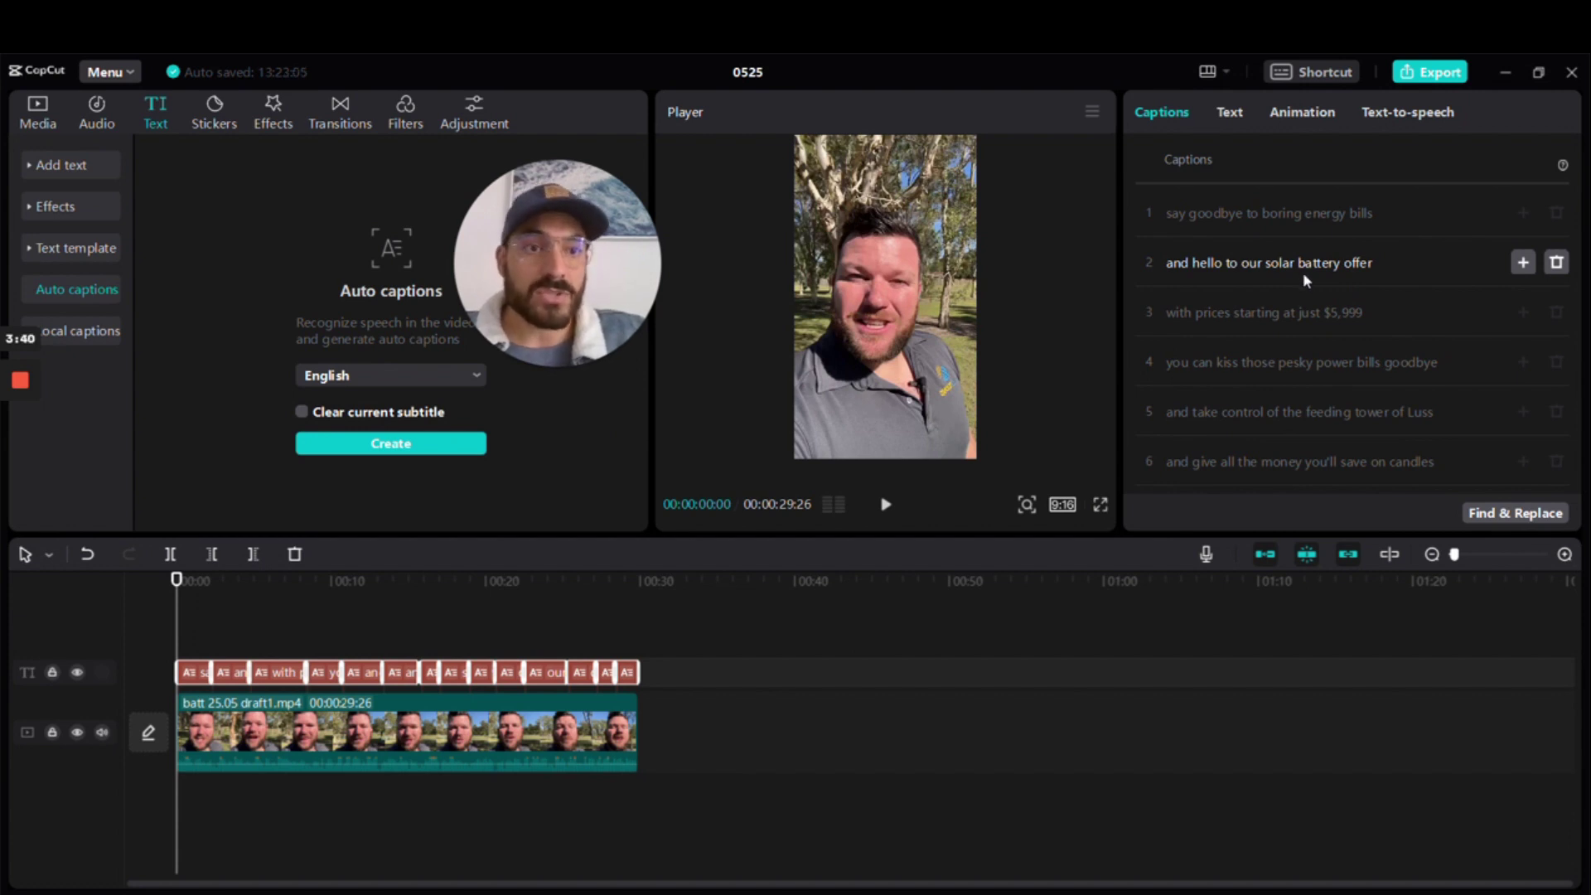
# - Set the caption font to Classic
pyautogui.click(1233, 115)
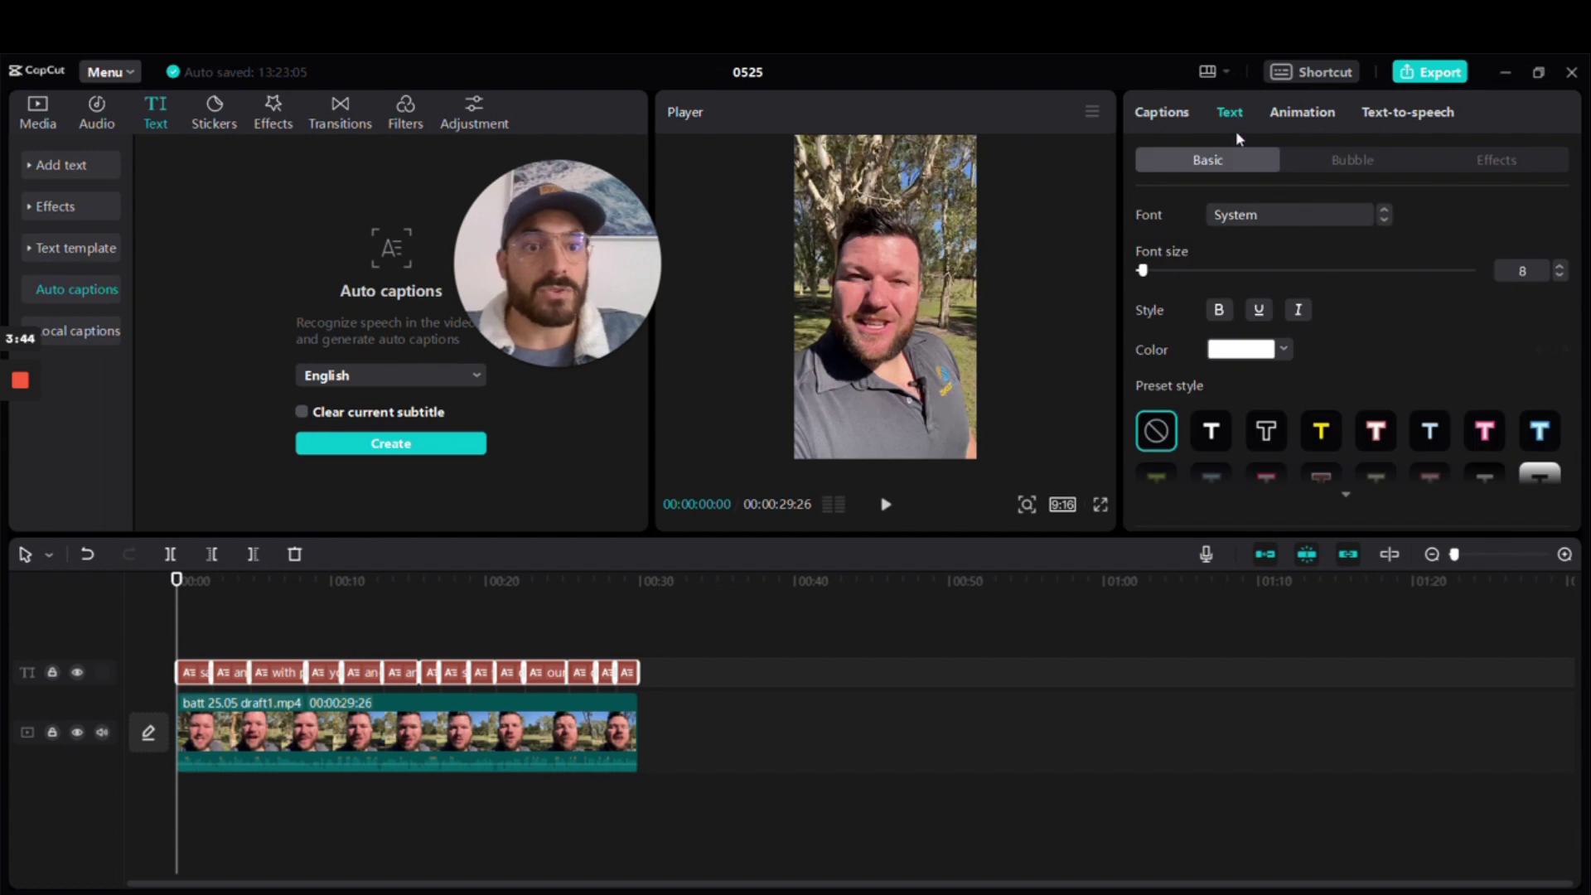
pyautogui.click(1254, 217)
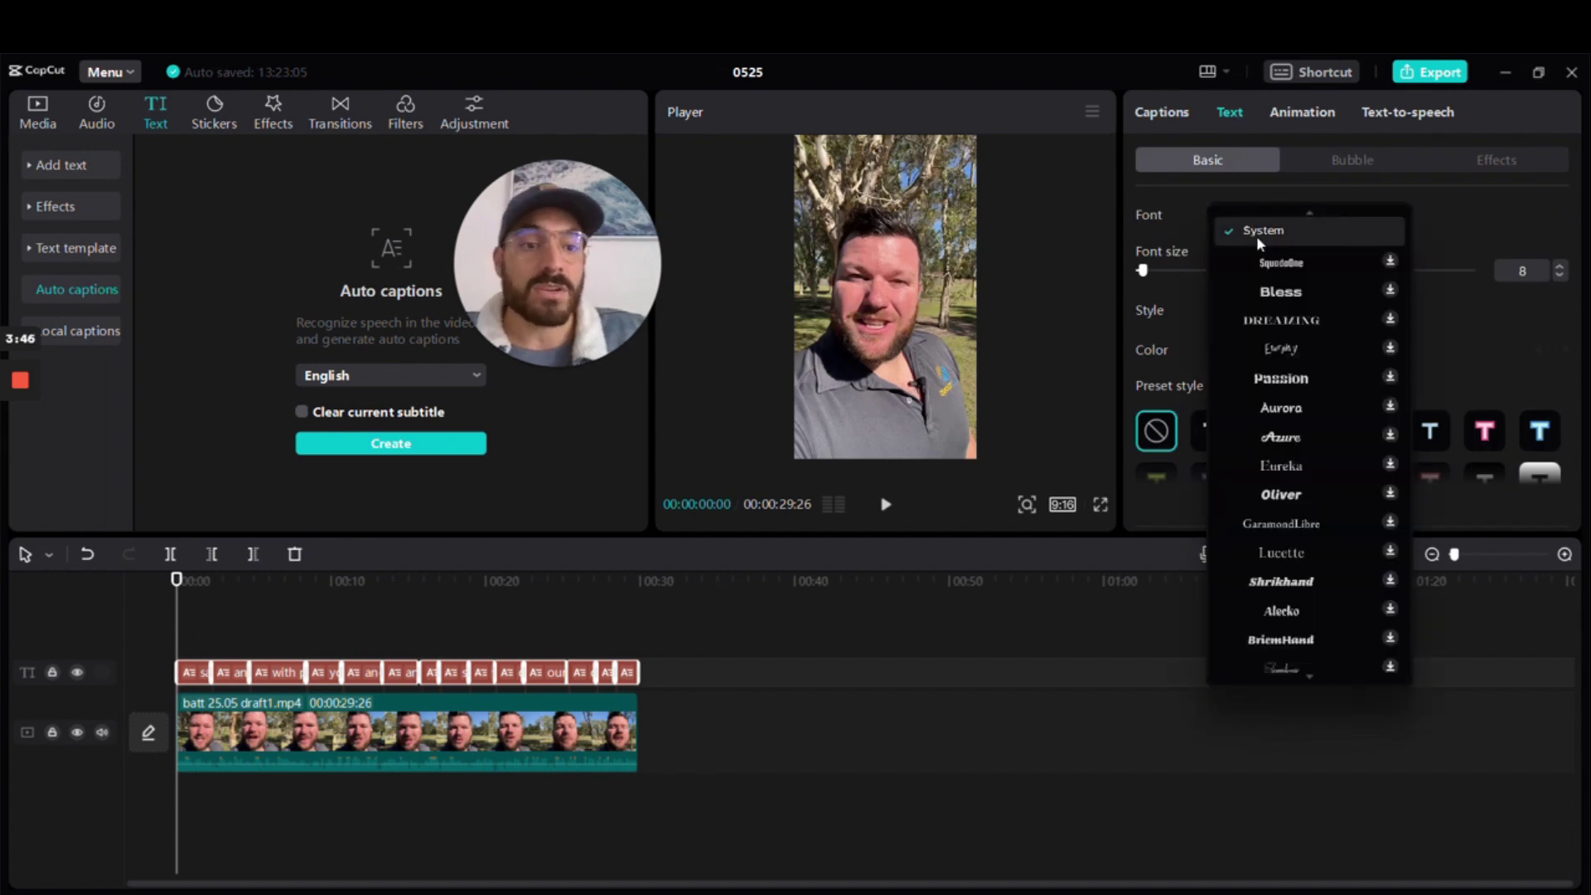
pyautogui.scroll(-5, 1287, 441)
pyautogui.scroll(-2, 1290, 448)
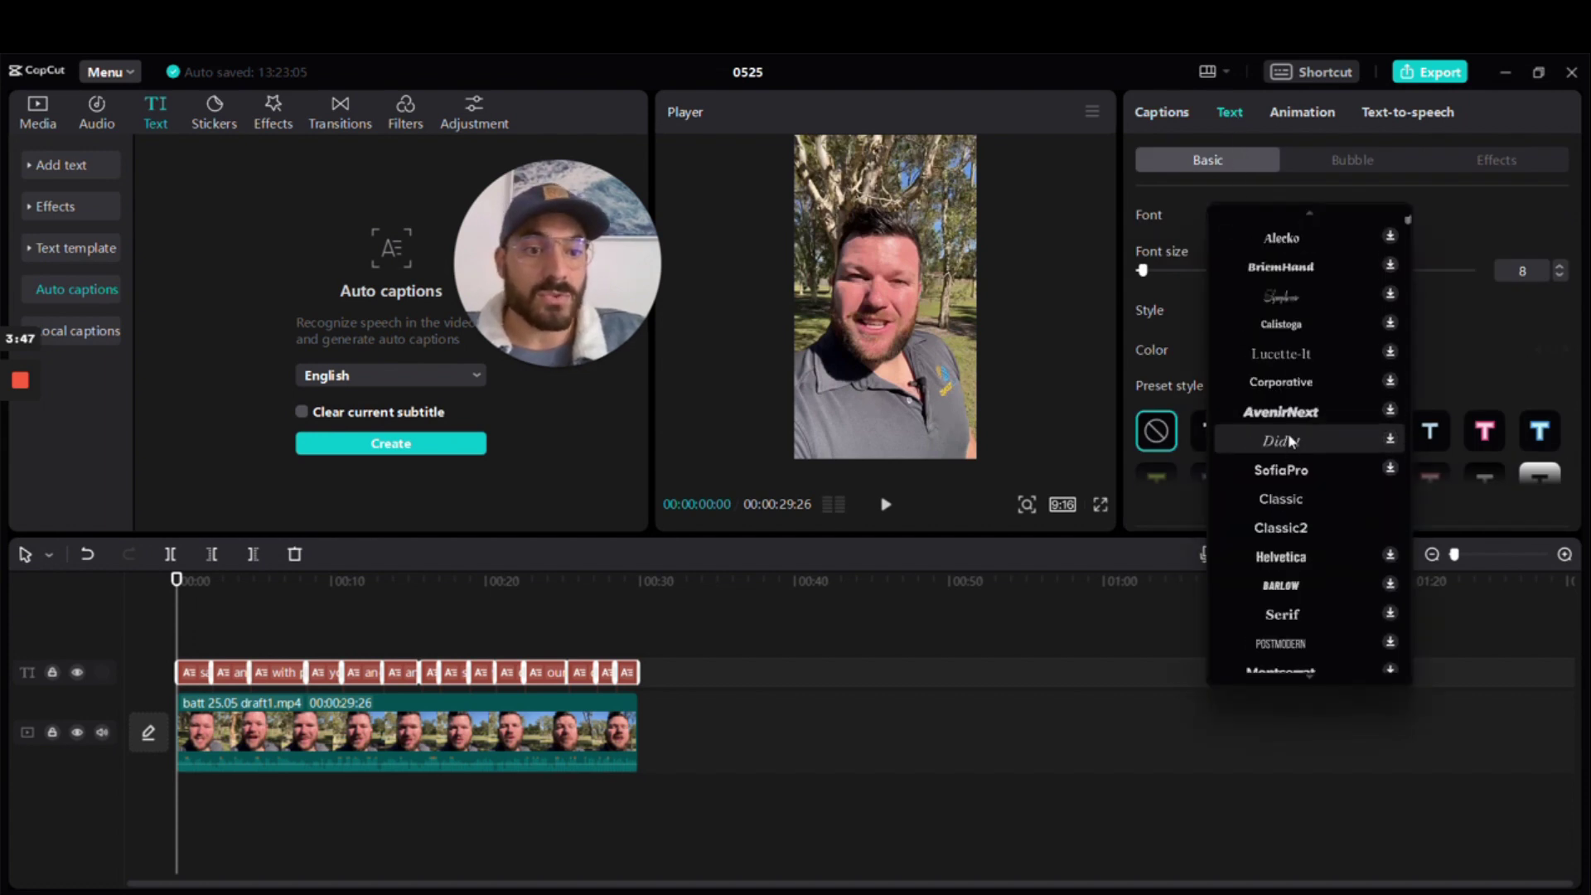
pyautogui.click(1305, 496)
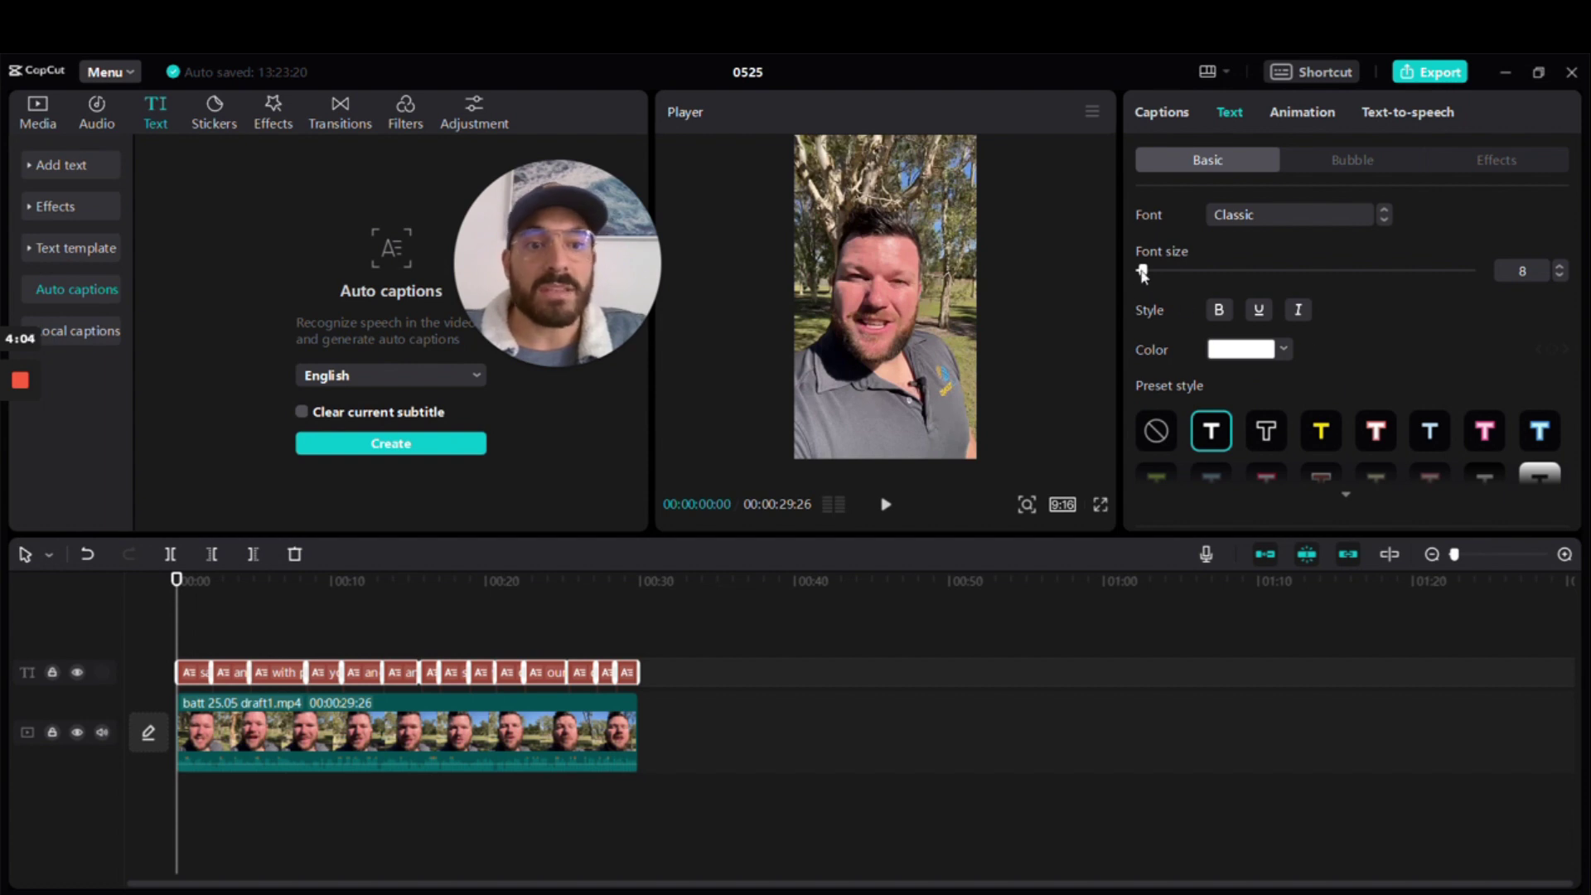
# - Preview the captions and enlarge the caption font size from 8 to 14
pyautogui.click(886, 507)
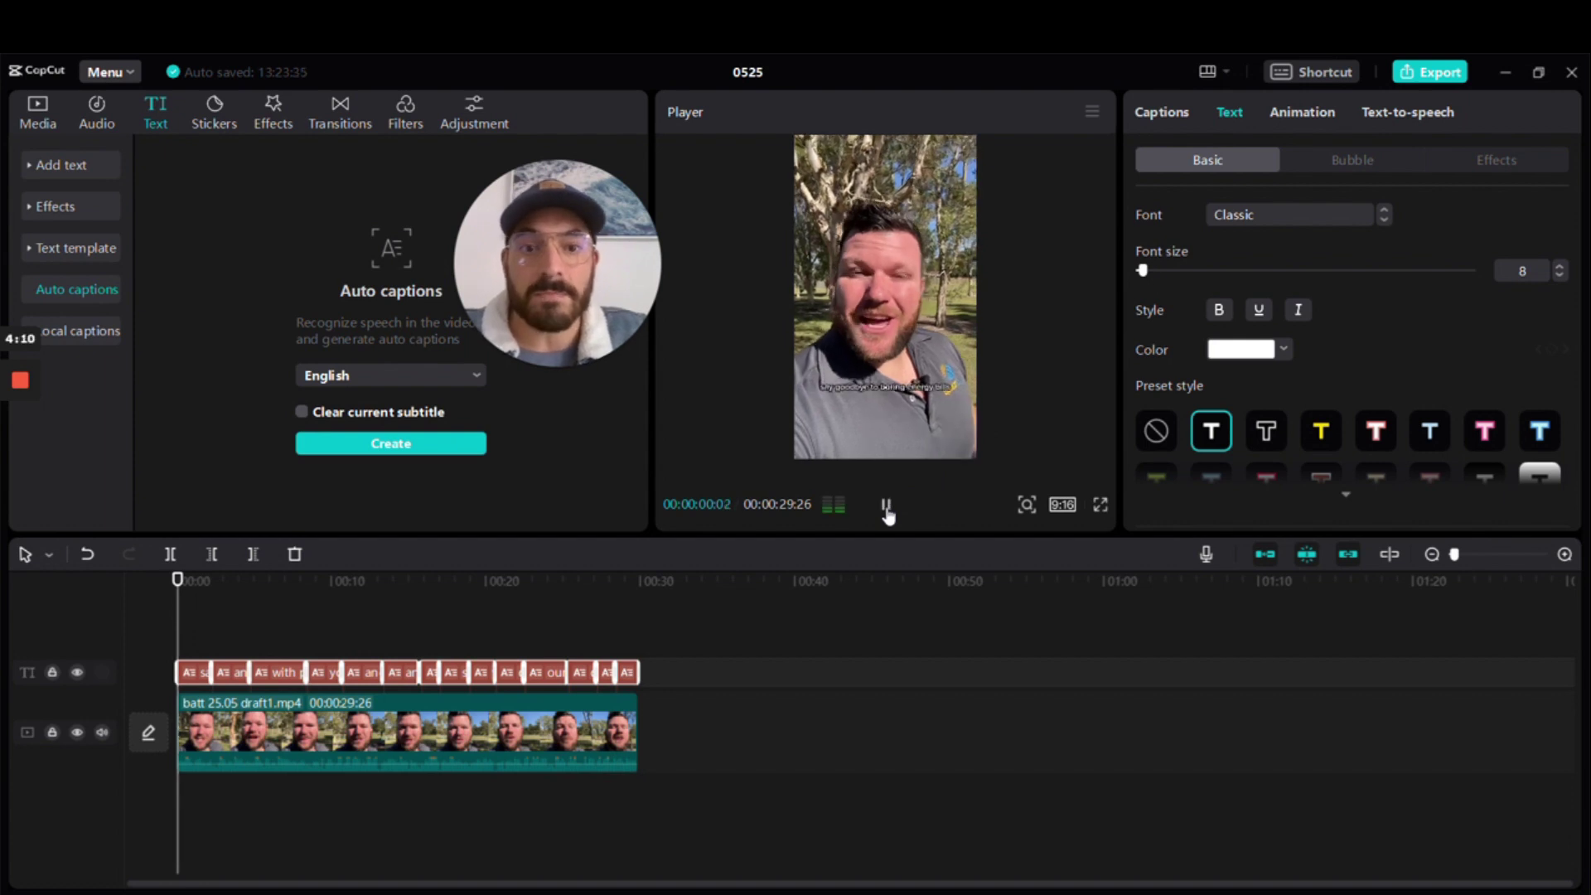
pyautogui.click(886, 505)
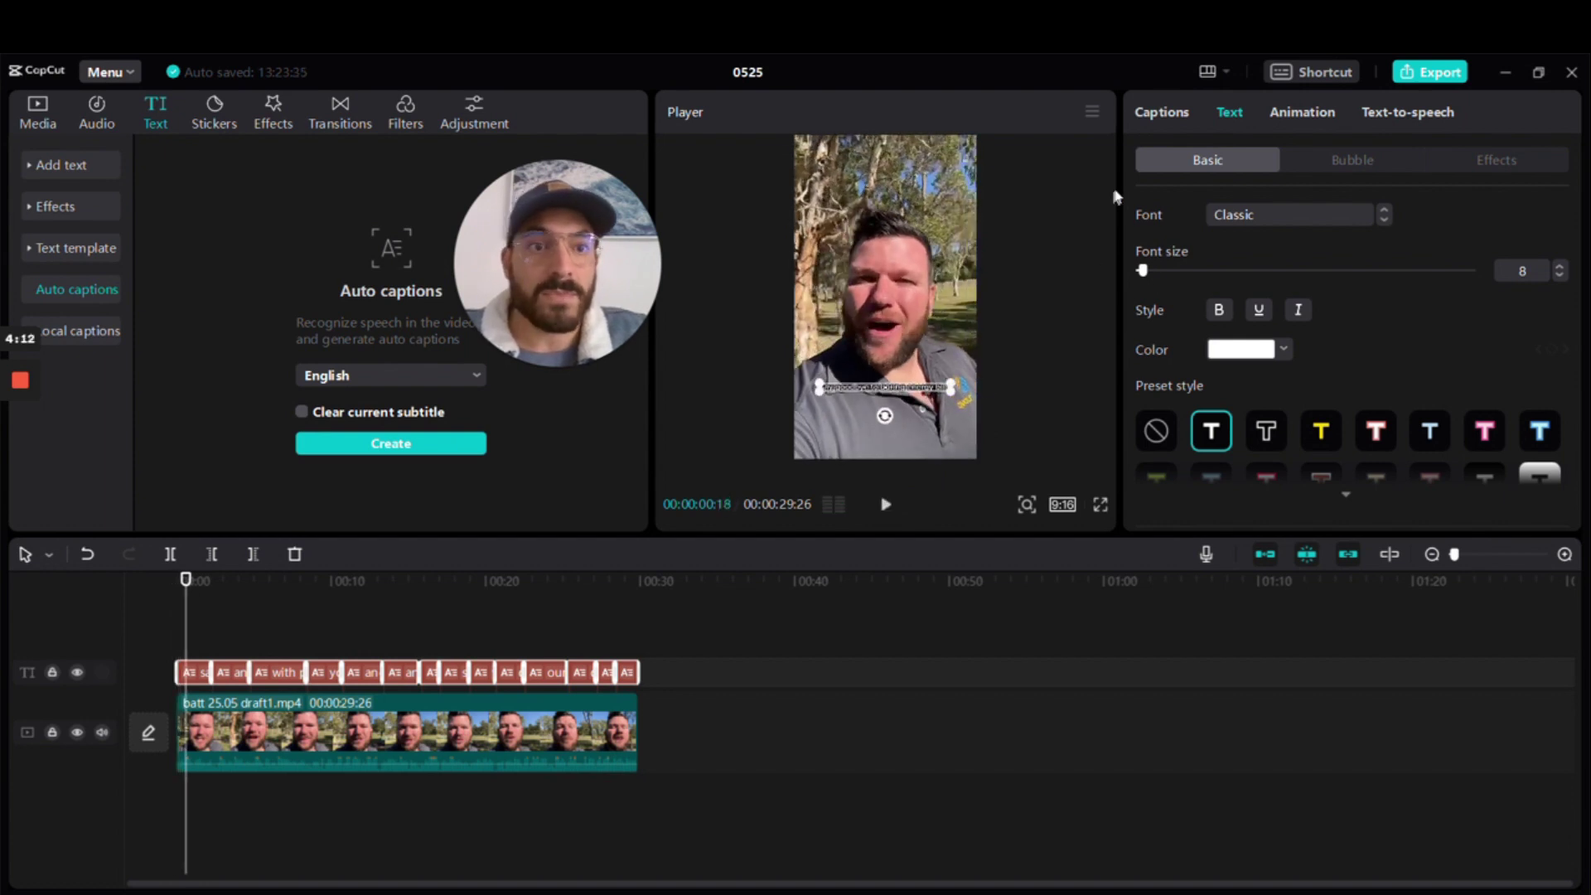
pyautogui.moveTo(1144, 273); pyautogui.dragTo(1153, 276)
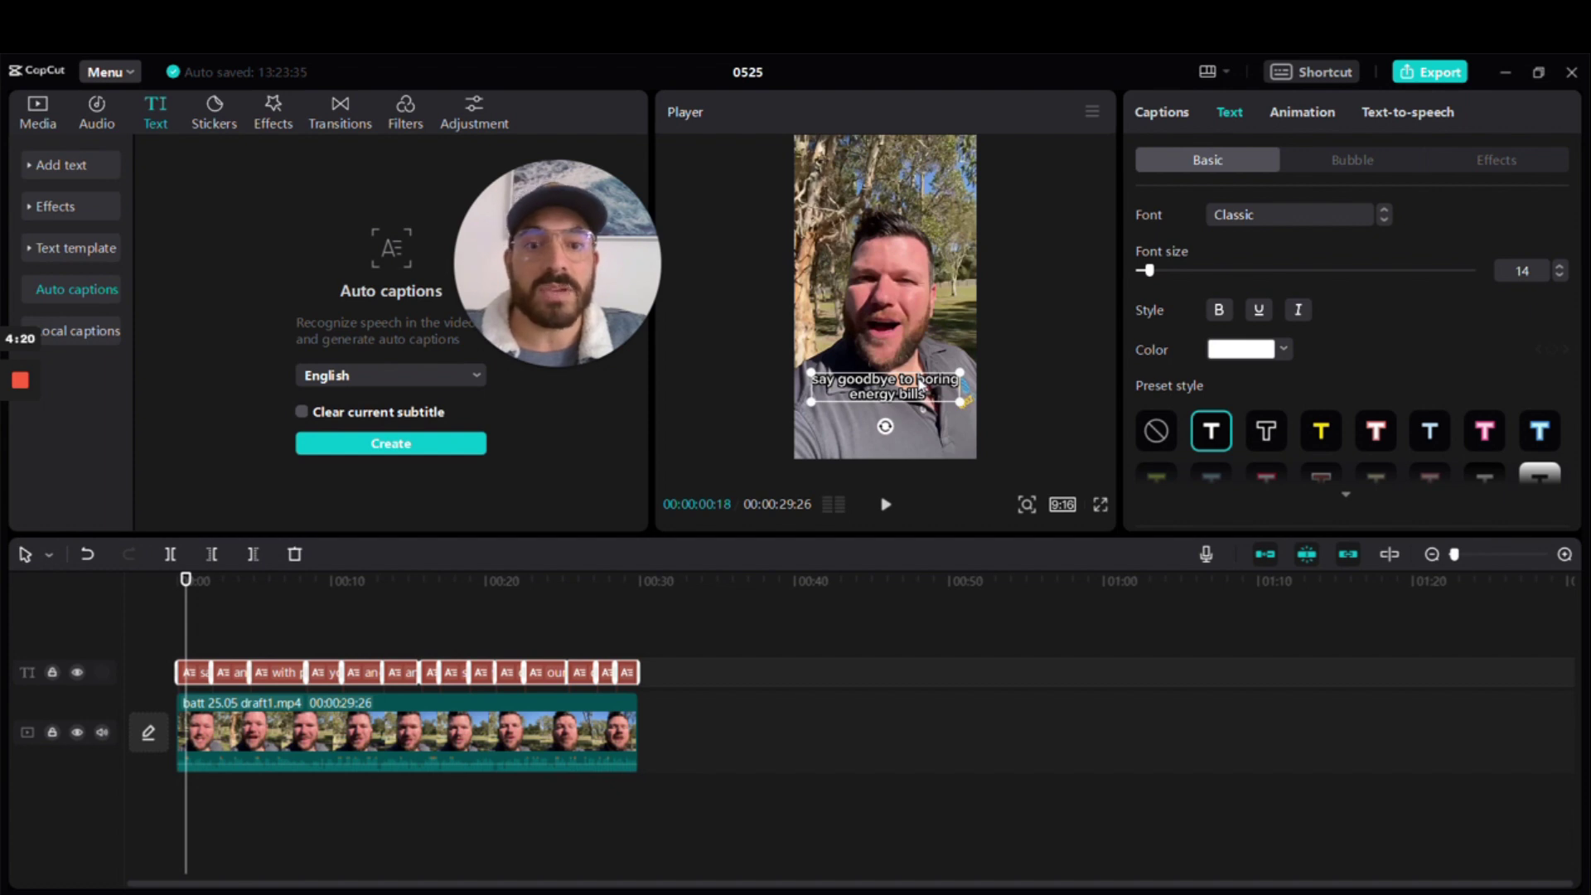
# - Capitalise the first letter of caption 1 to a capital S
pyautogui.click(1164, 116)
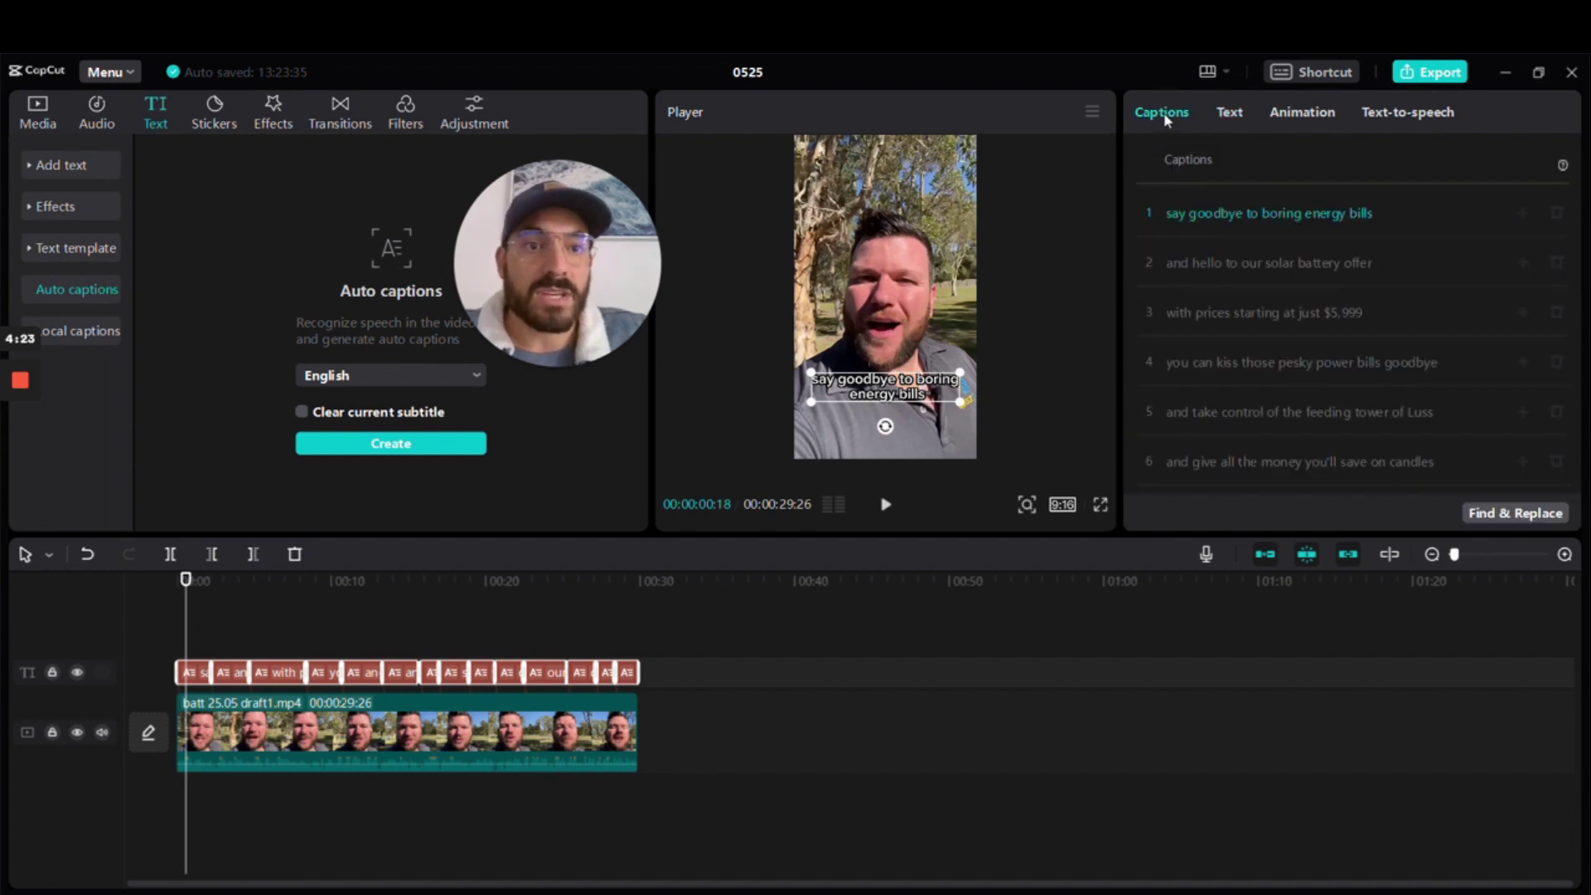
pyautogui.click(1177, 216)
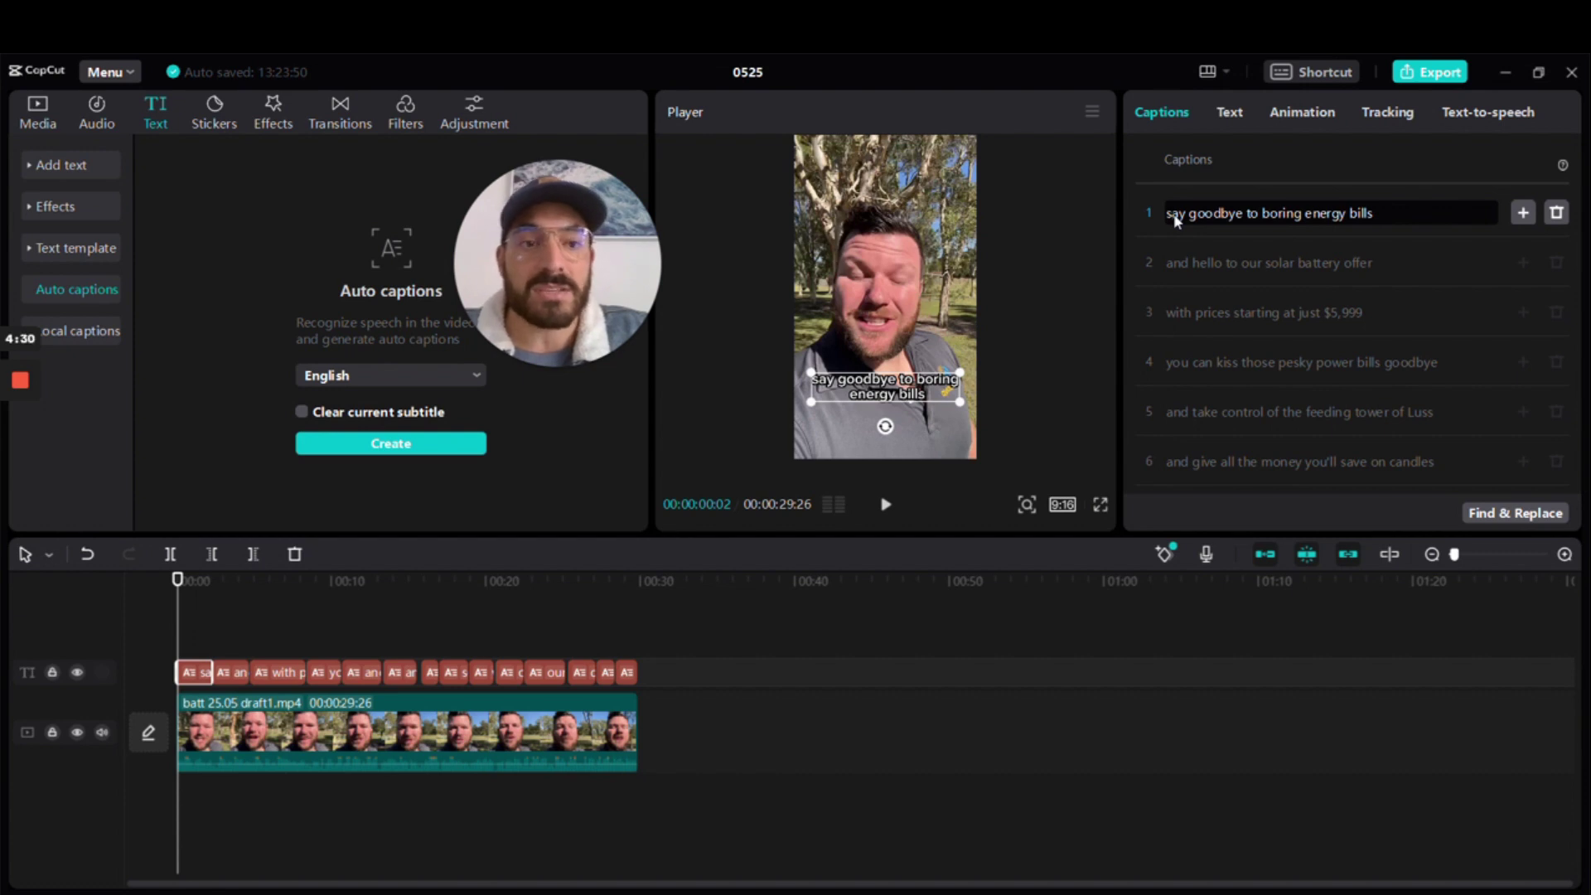
pyautogui.press('BackSpace')
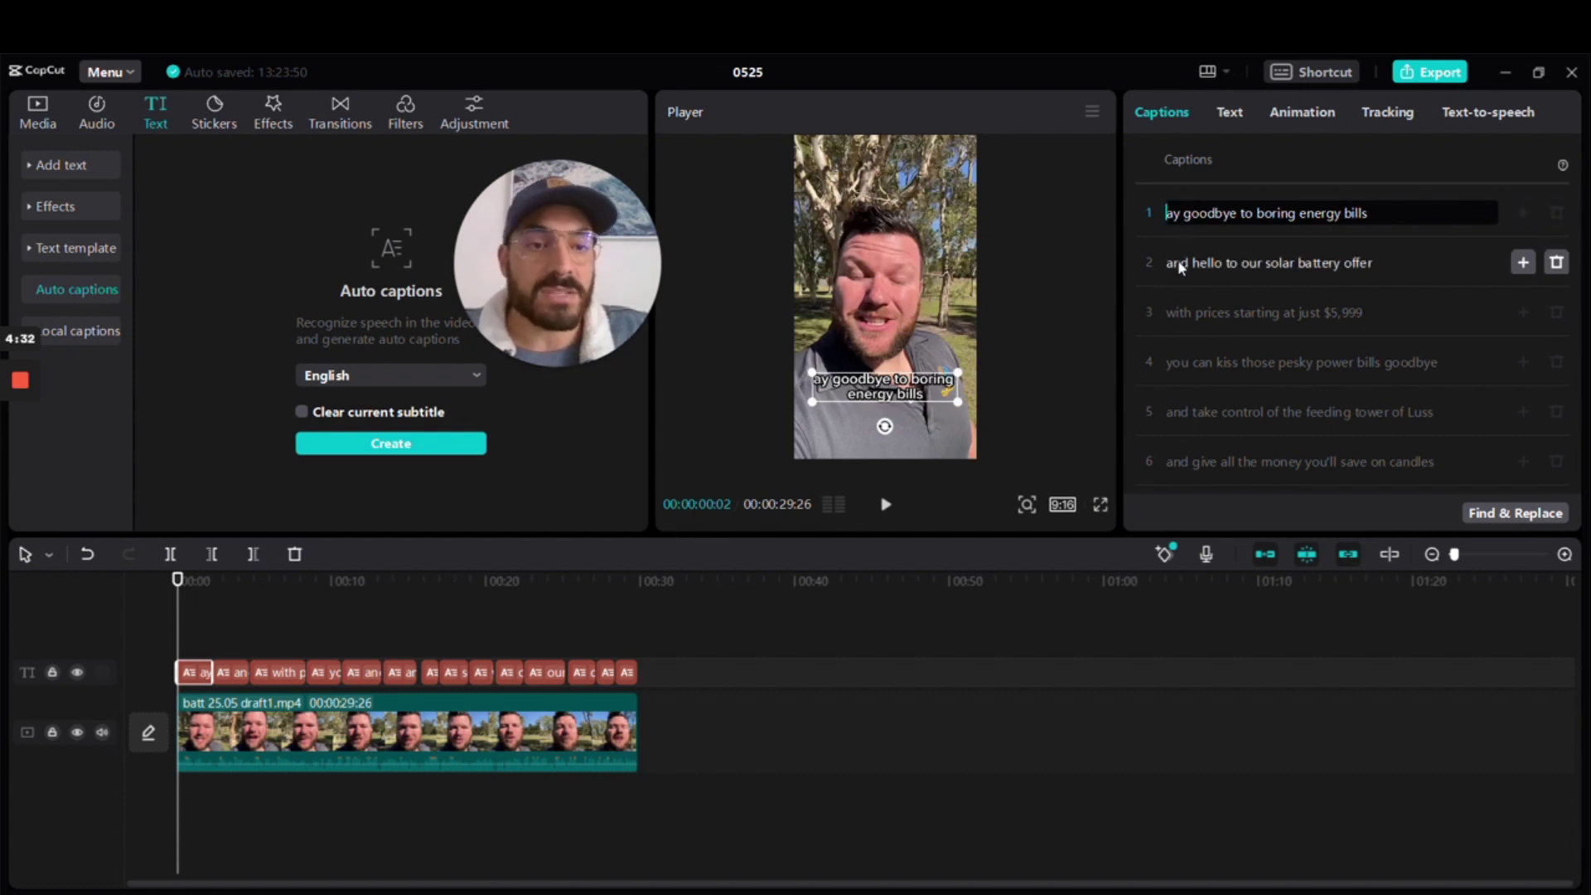
pyautogui.write('S')
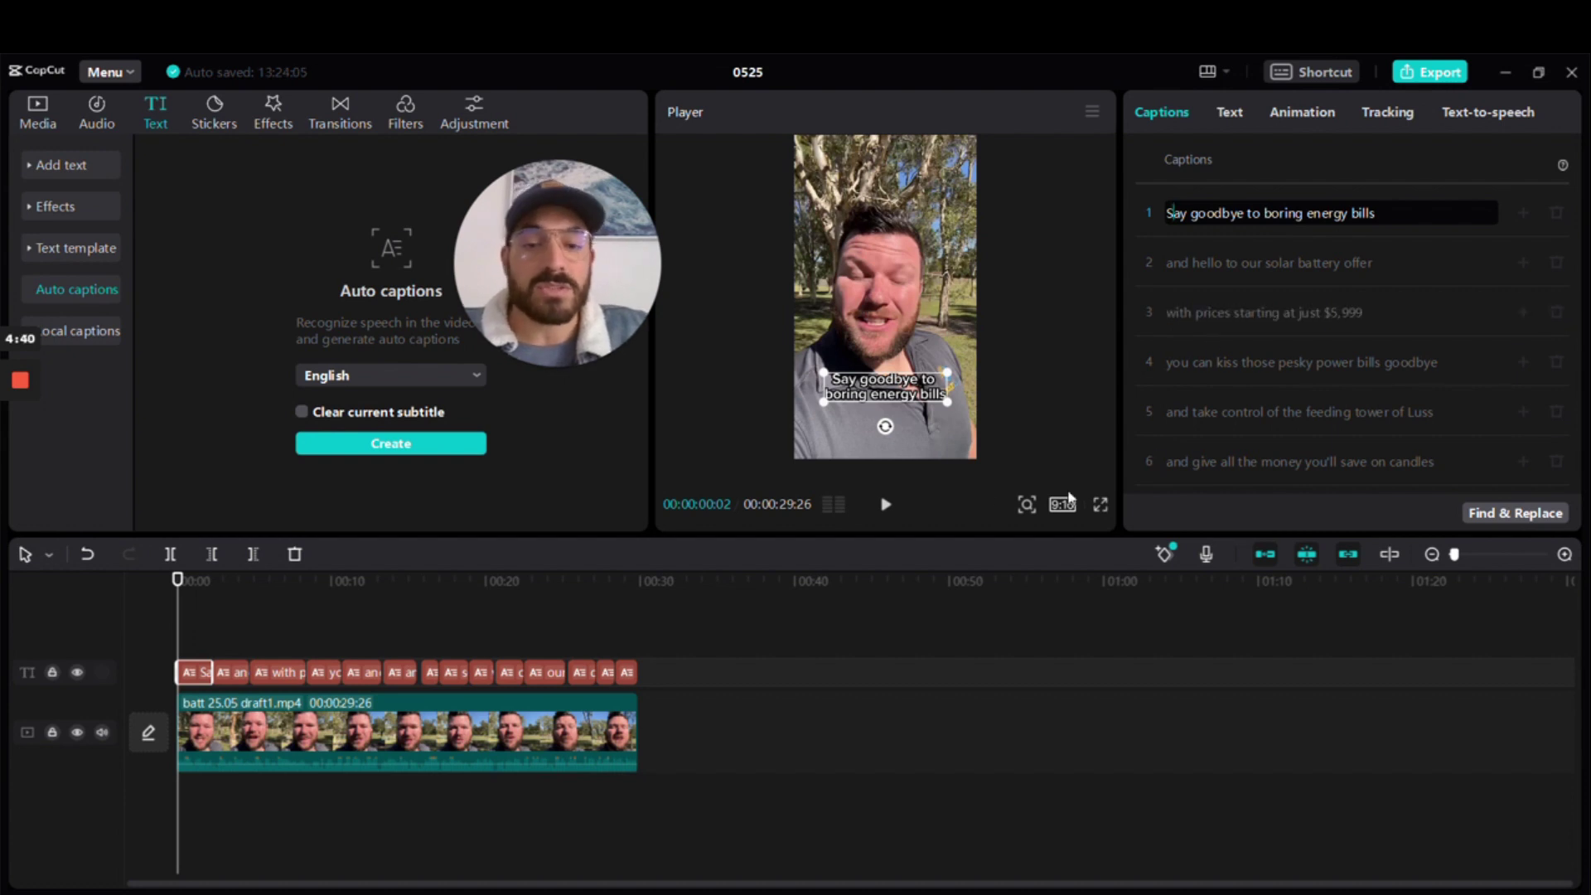
# - Replay the captions and change caption 3's lowercase w to a capital W
pyautogui.click(885, 507)
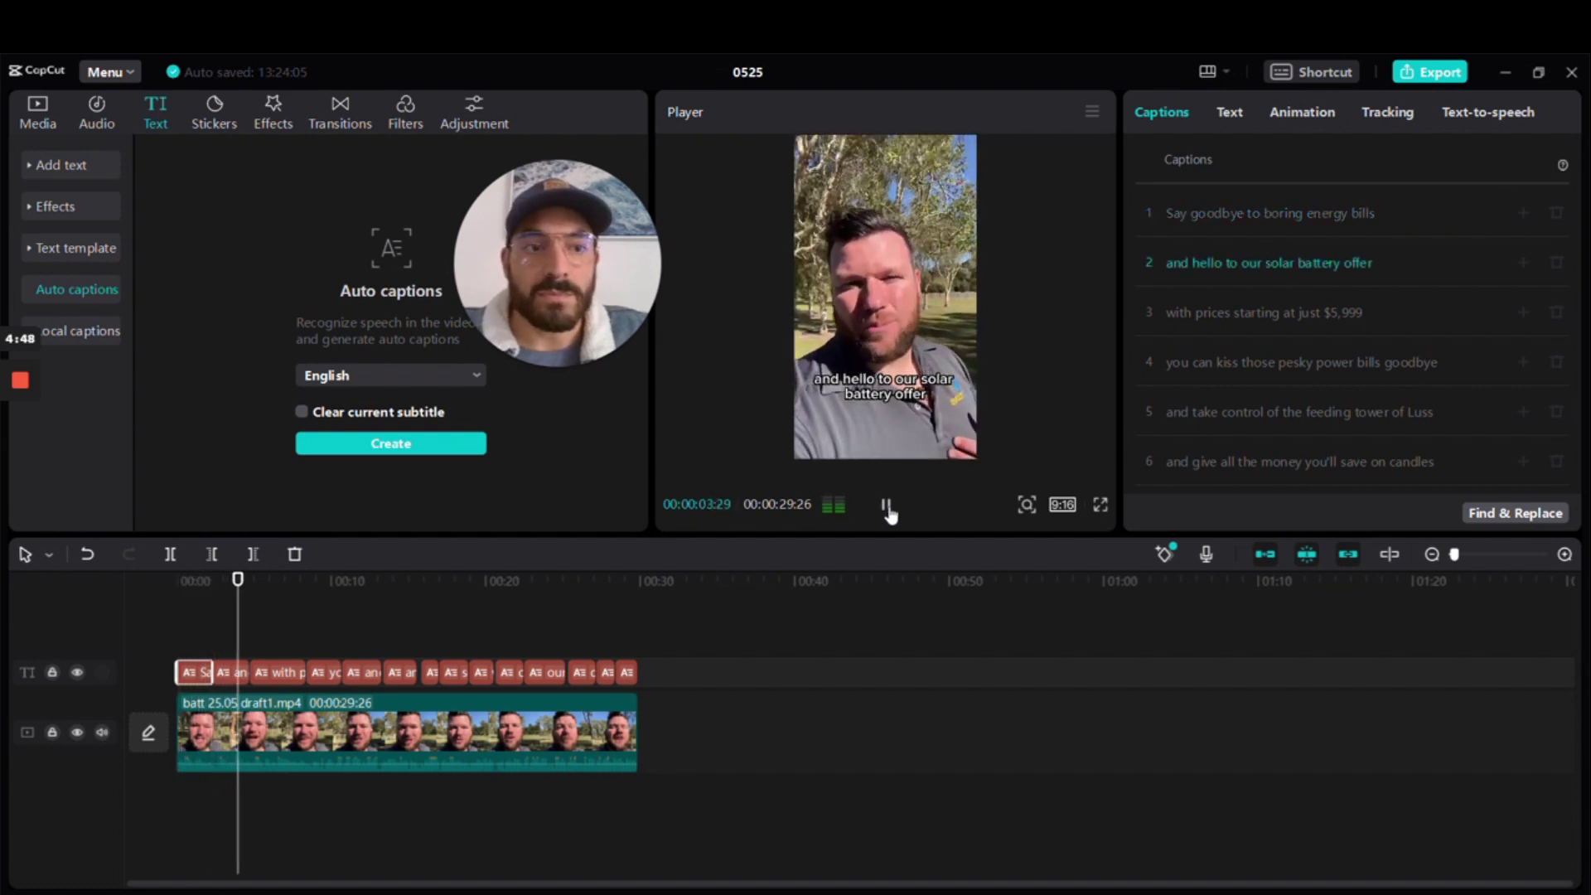
pyautogui.click(887, 507)
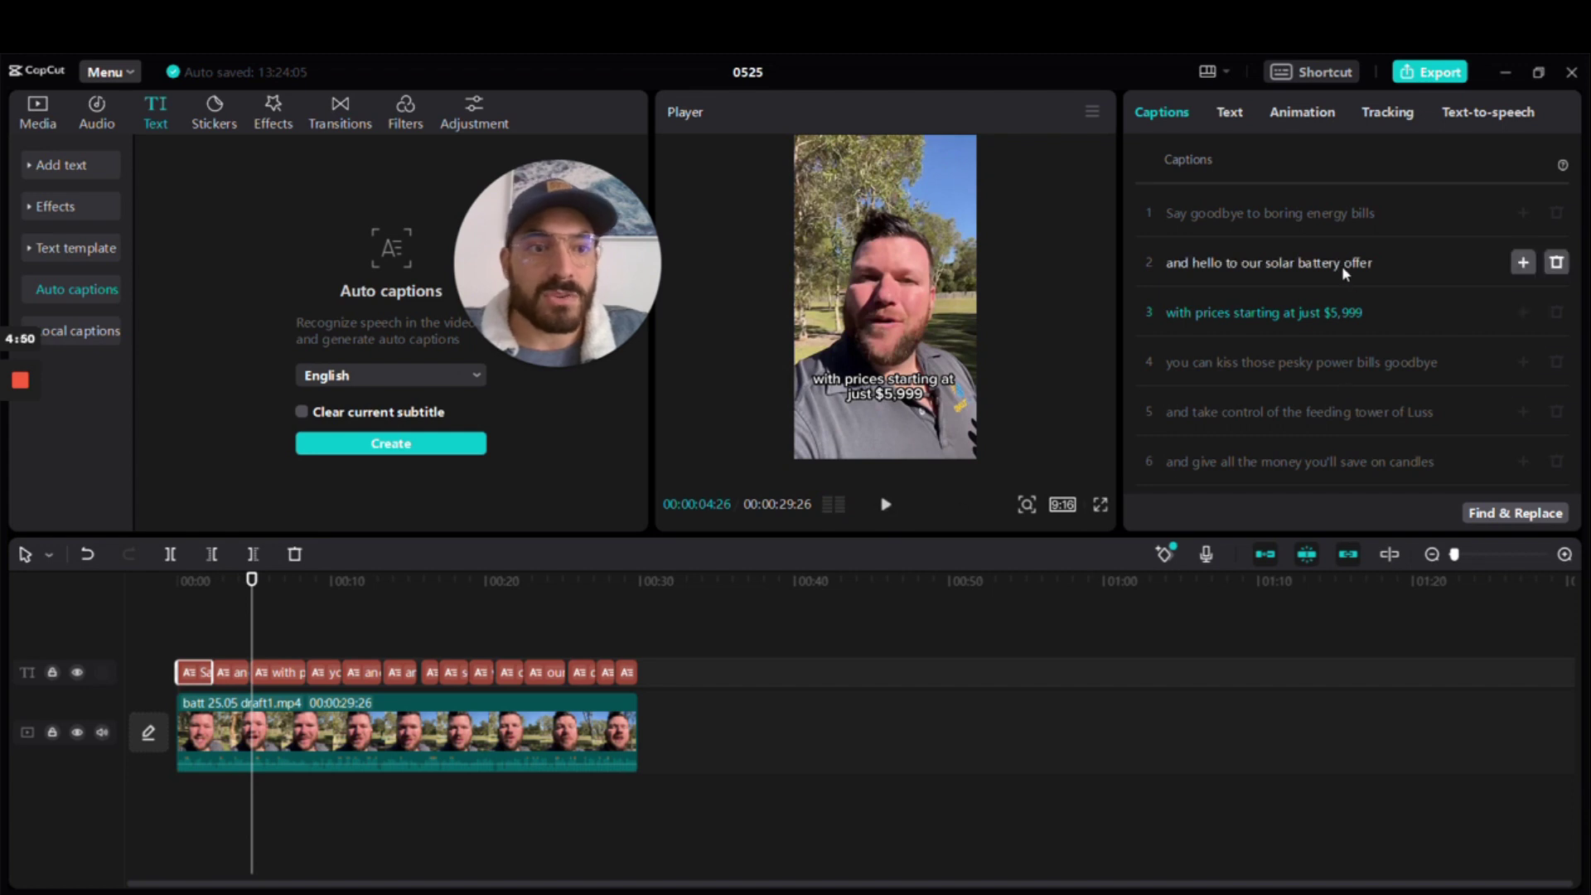
pyautogui.click(1382, 264)
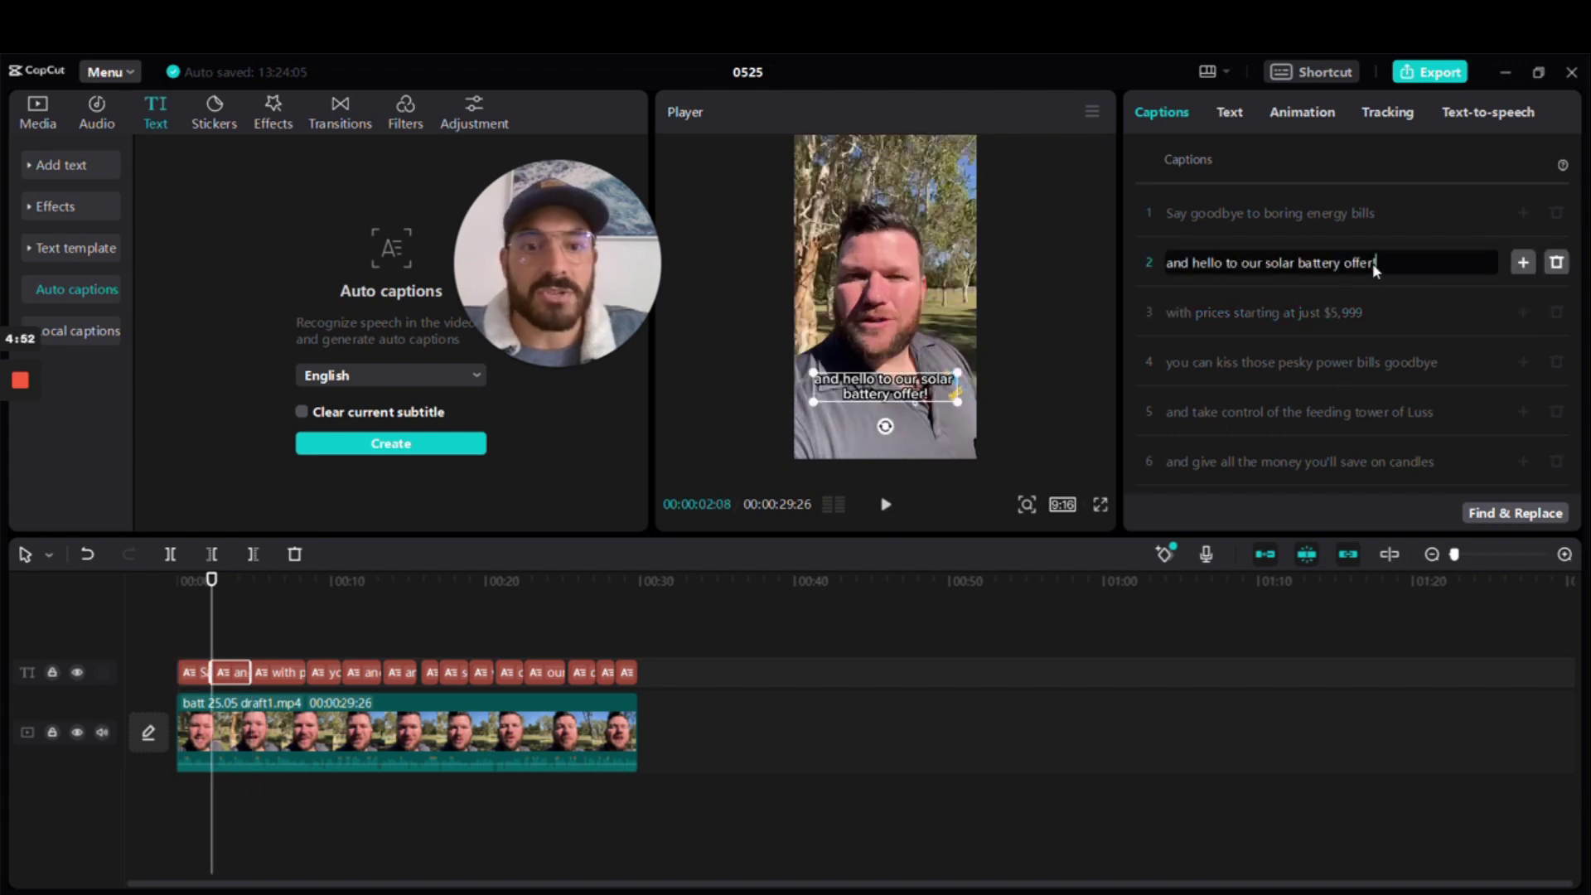
pyautogui.click(1180, 320)
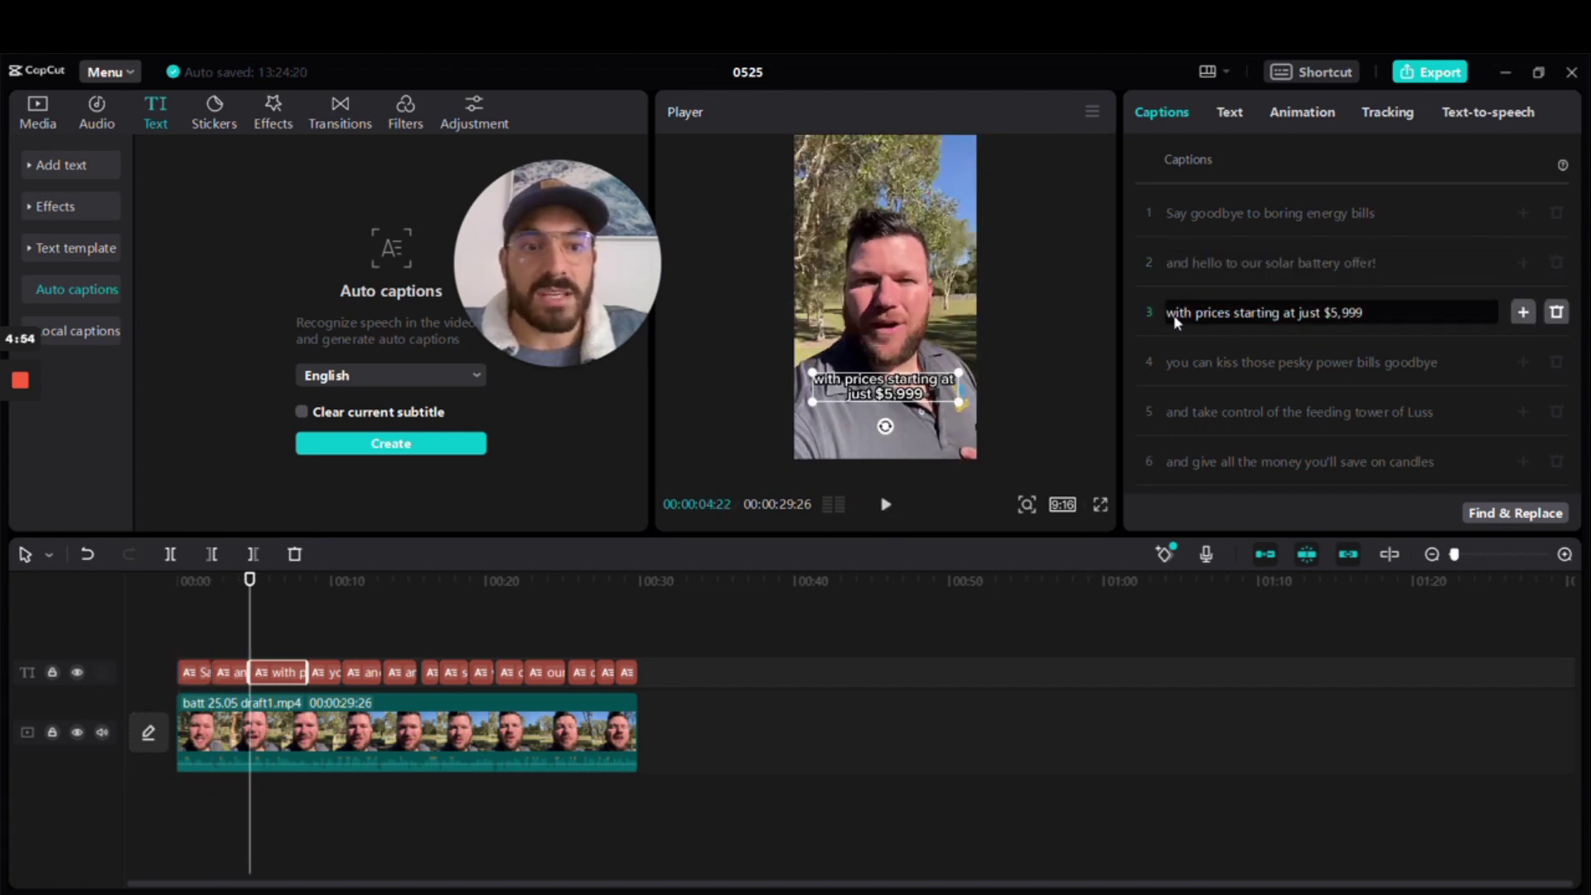
pyautogui.press('BackSpace')
pyautogui.write('W')
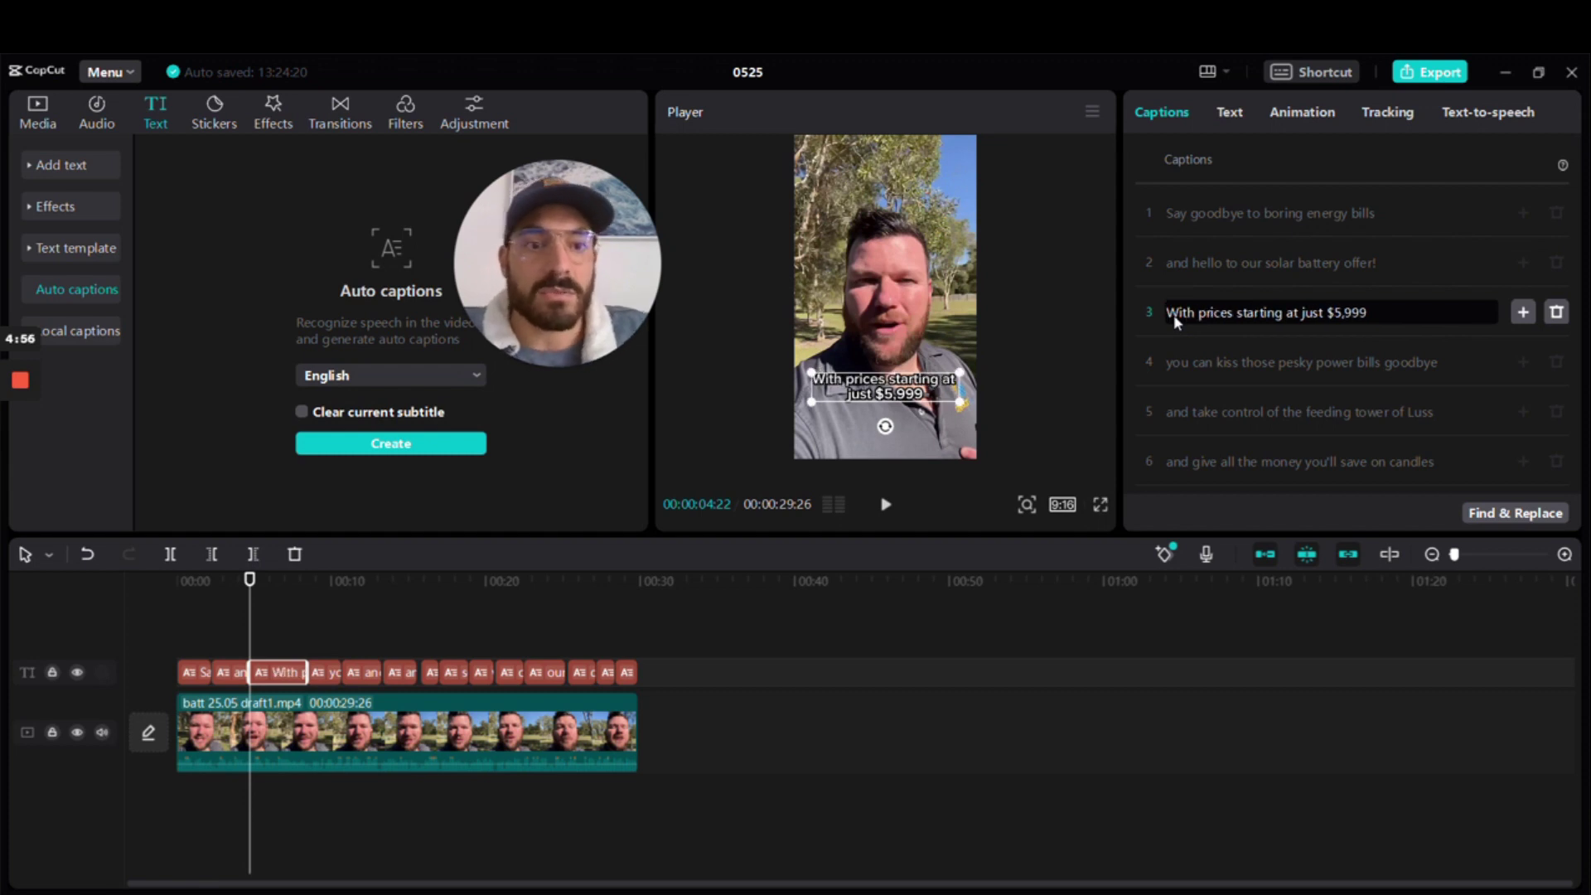
pyautogui.scroll(-1, 1252, 298)
pyautogui.click(1244, 264)
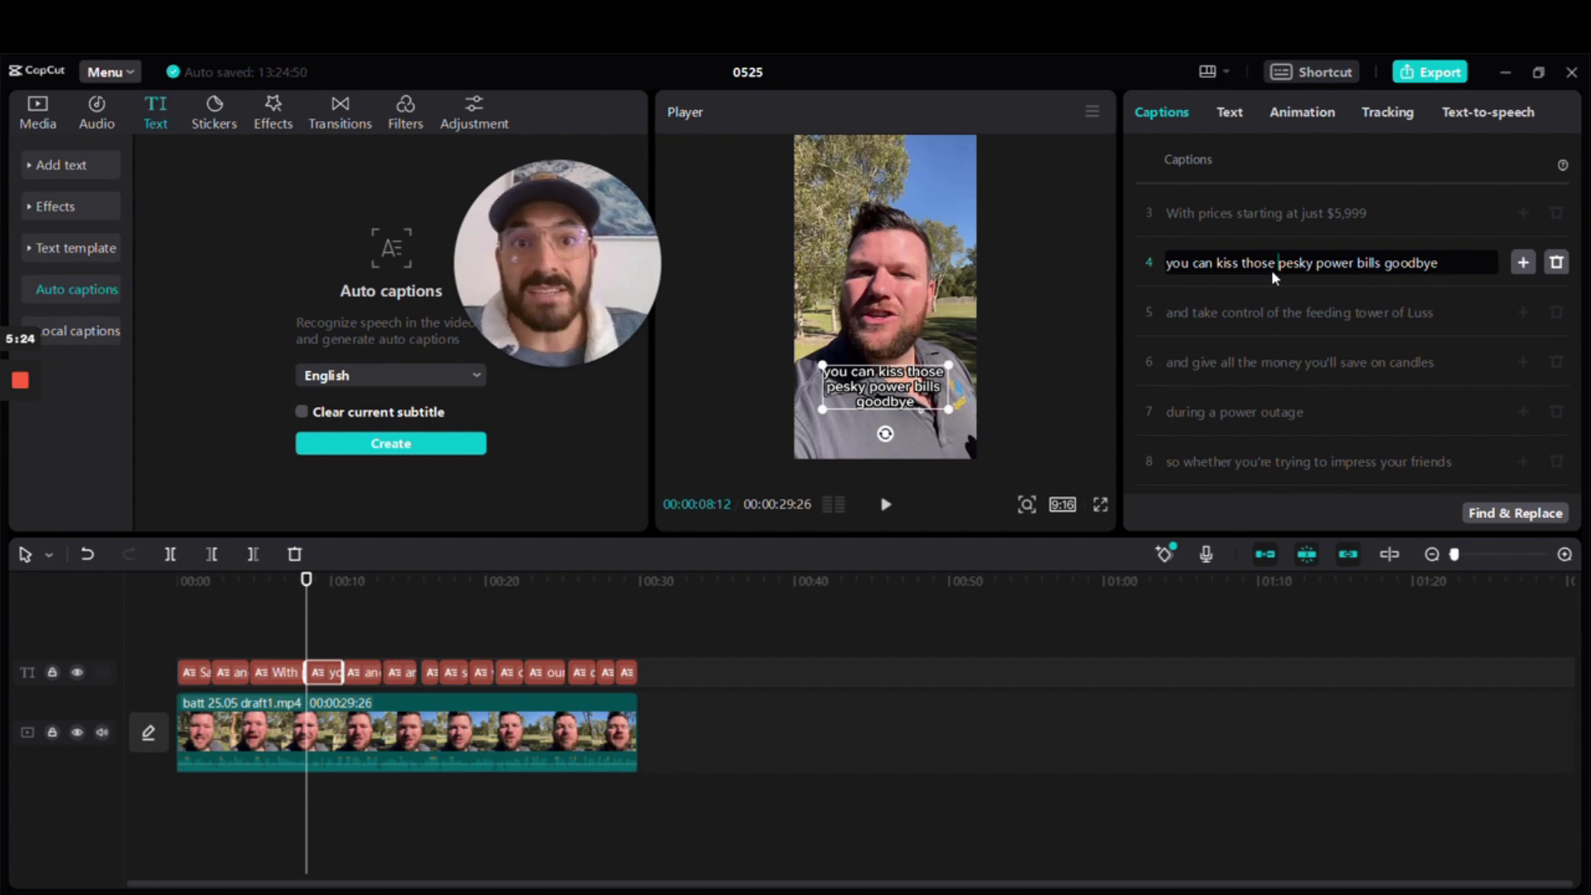
# - Split caption 4 after 'those' and review the resulting captions
pyautogui.press('Return')
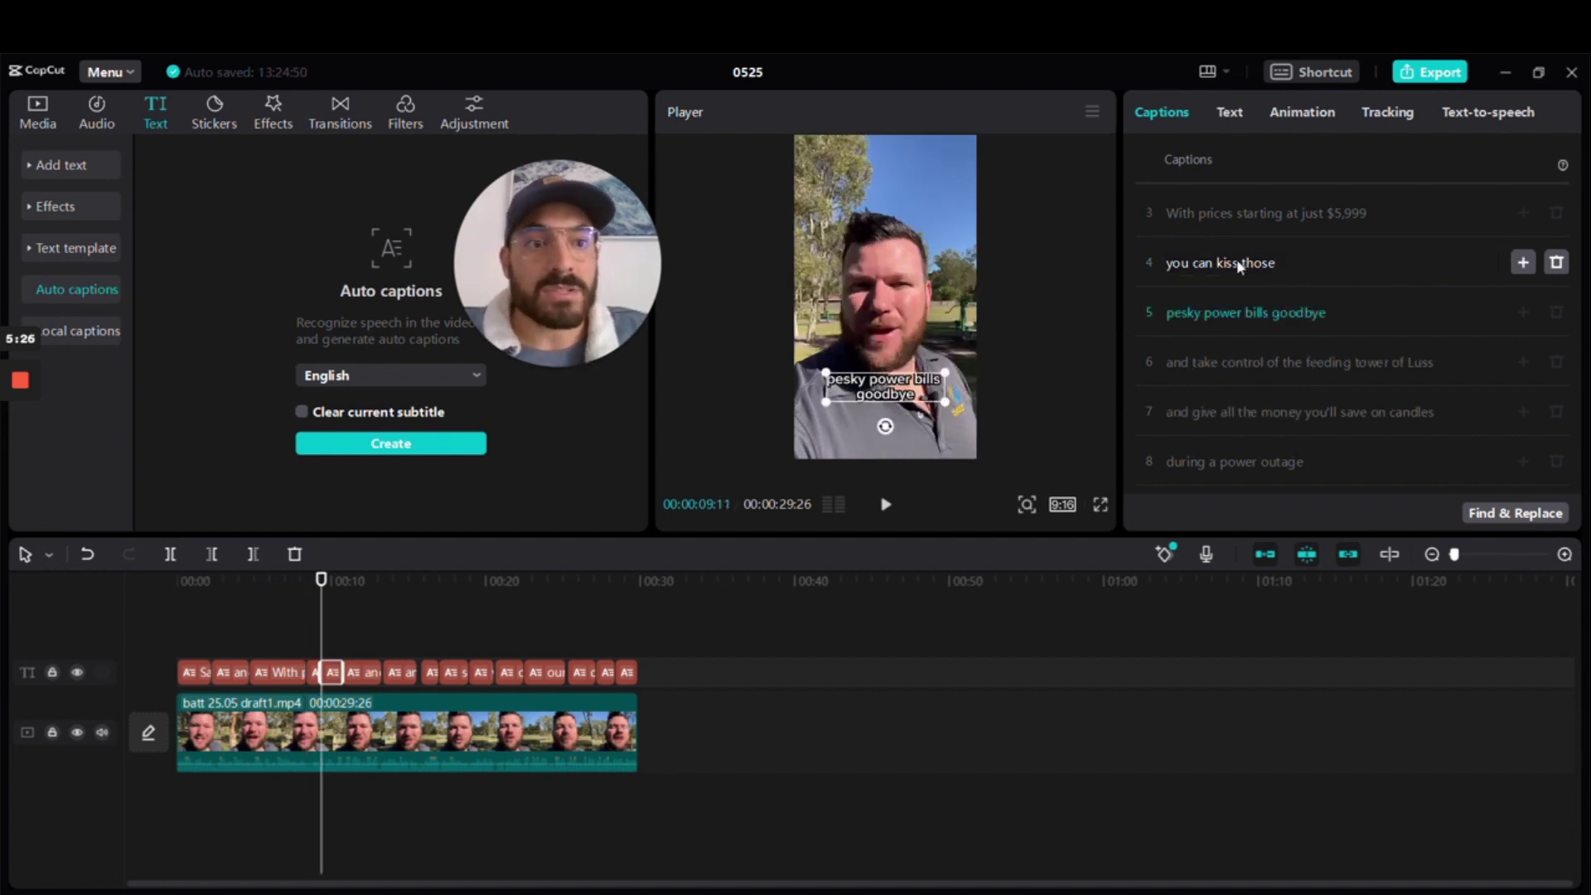
pyautogui.click(1215, 266)
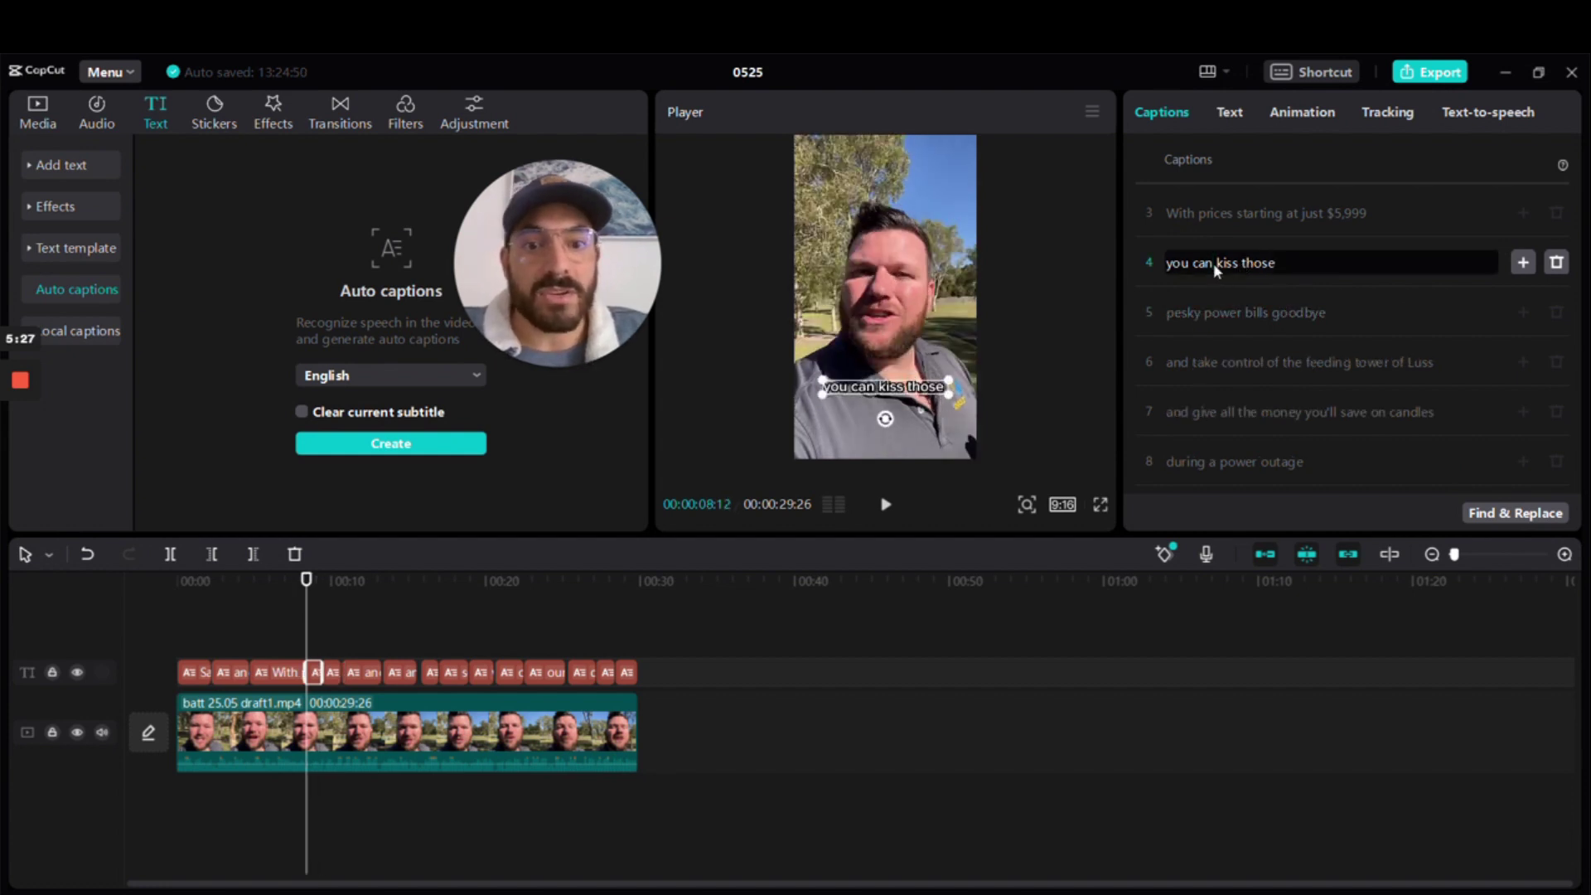
pyautogui.click(1220, 315)
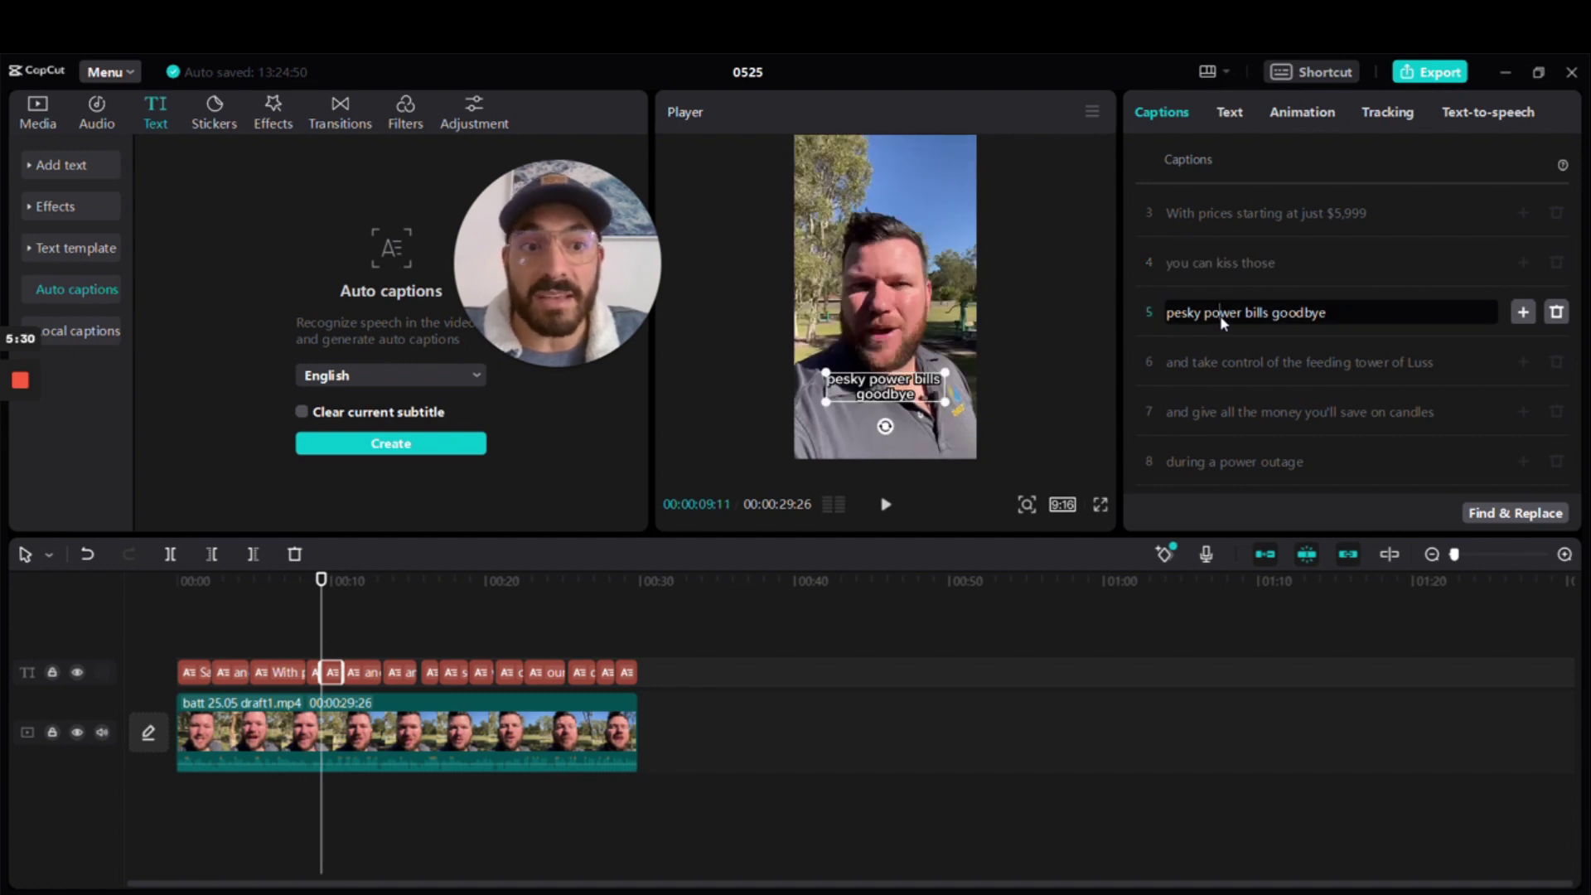
pyautogui.click(1221, 266)
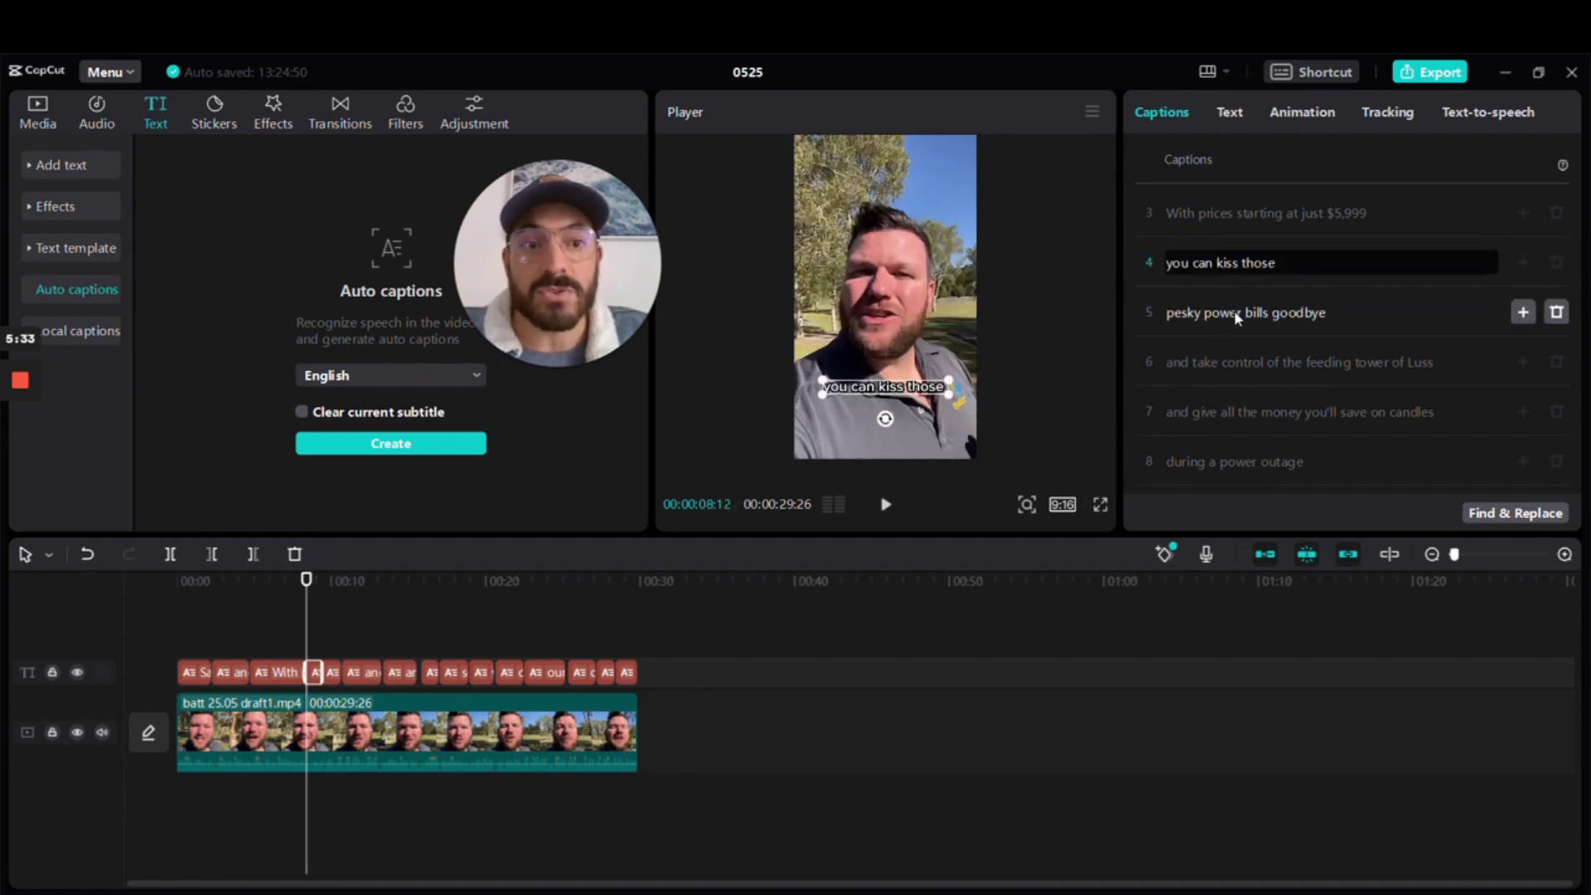
pyautogui.click(1233, 217)
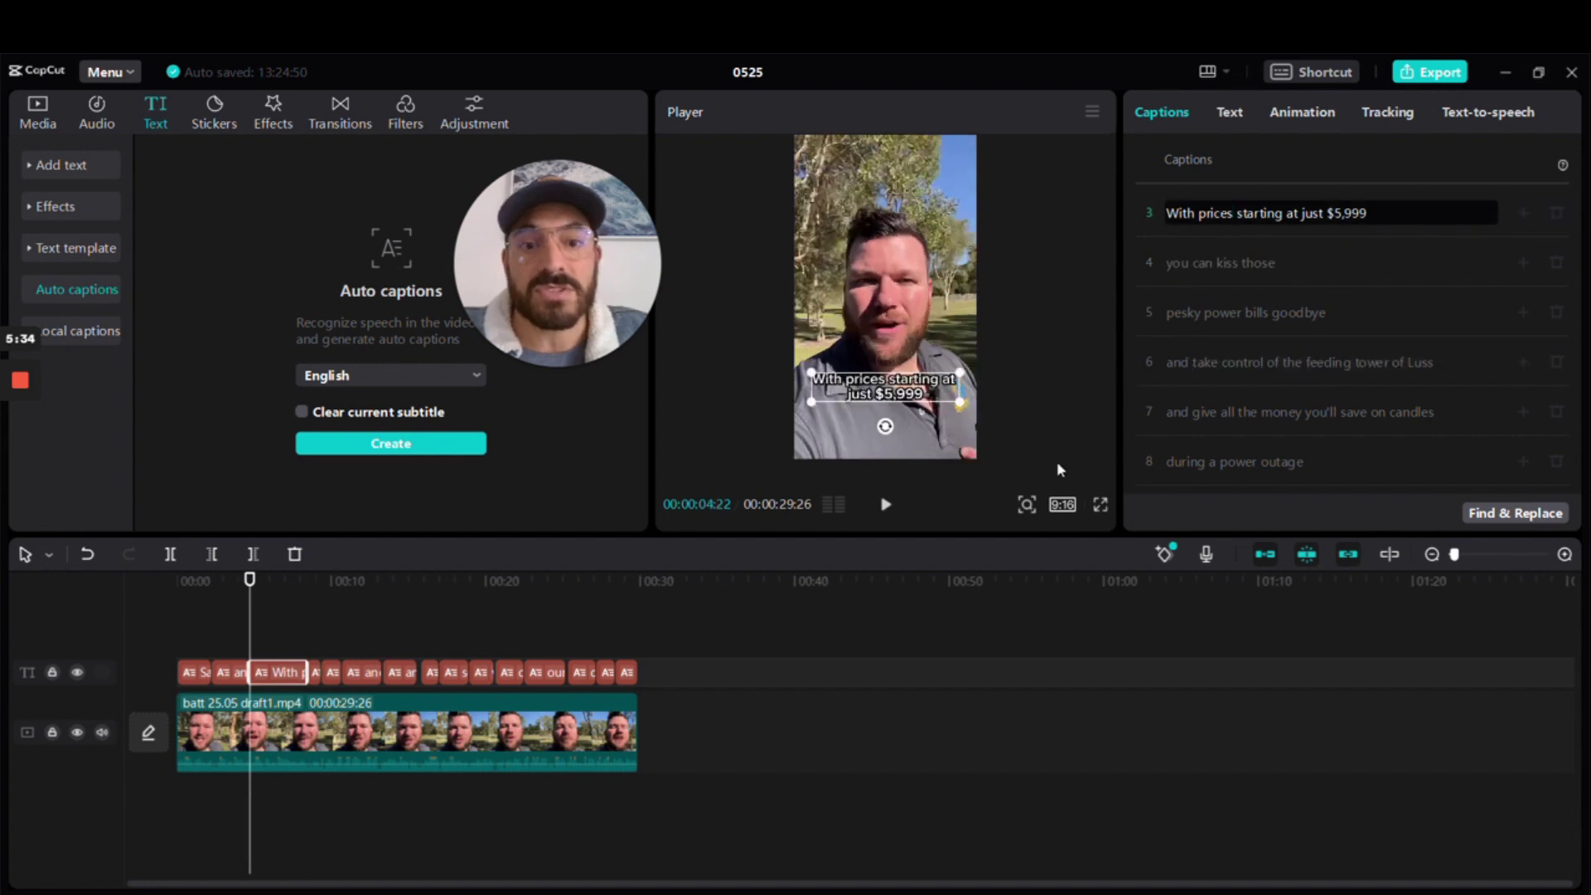
pyautogui.click(886, 506)
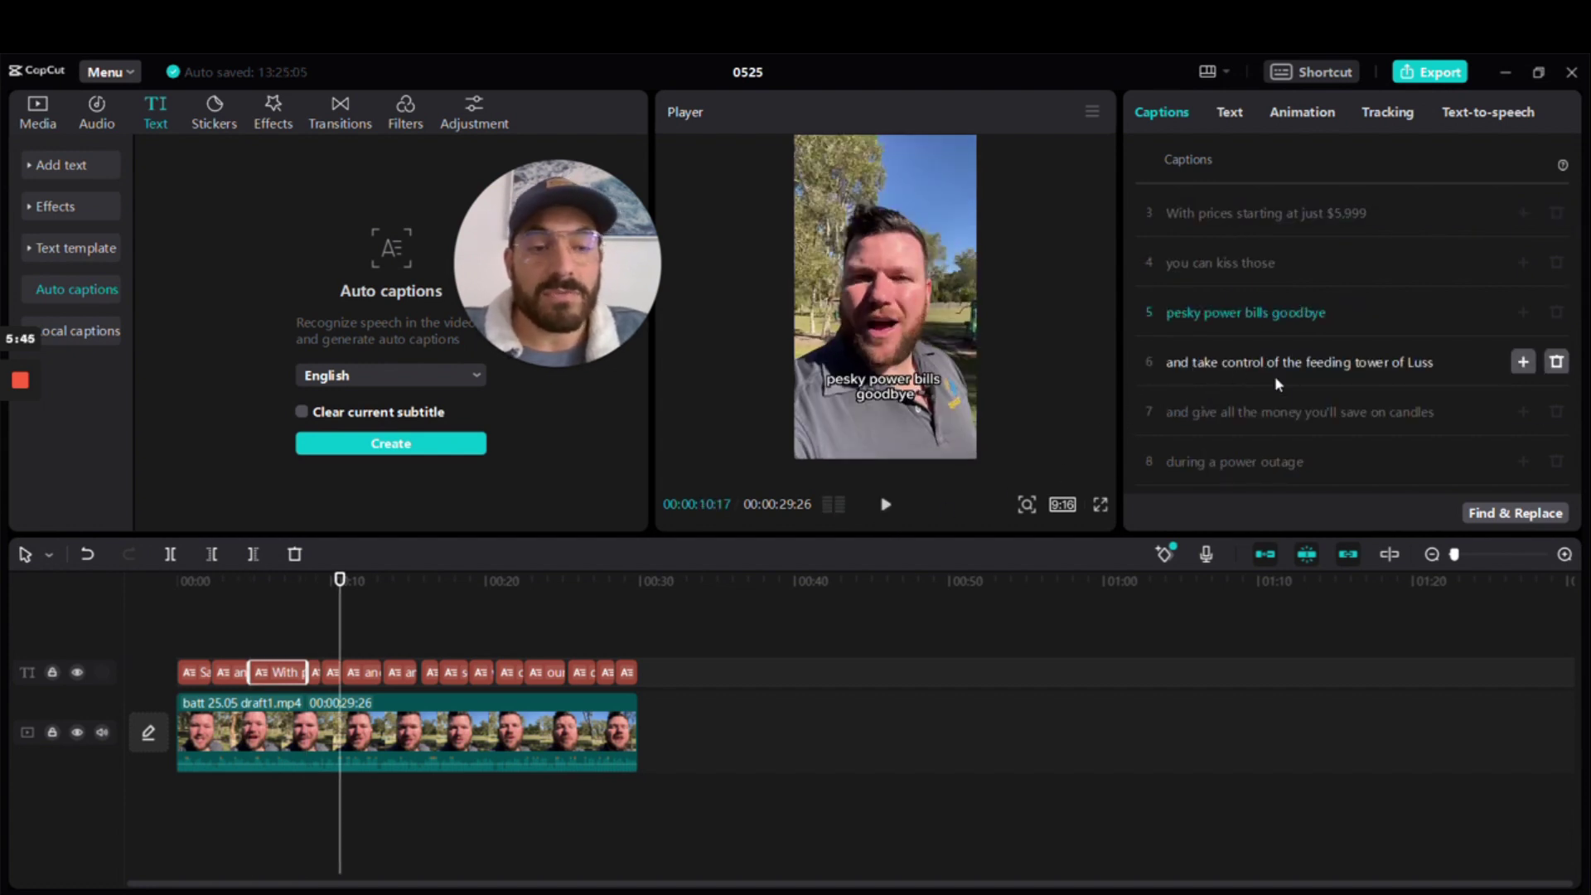
# - Correct caption 6 to 'feed-in tariff' and replace 'give' with 'think of' in caption 7
pyautogui.click(1204, 373)
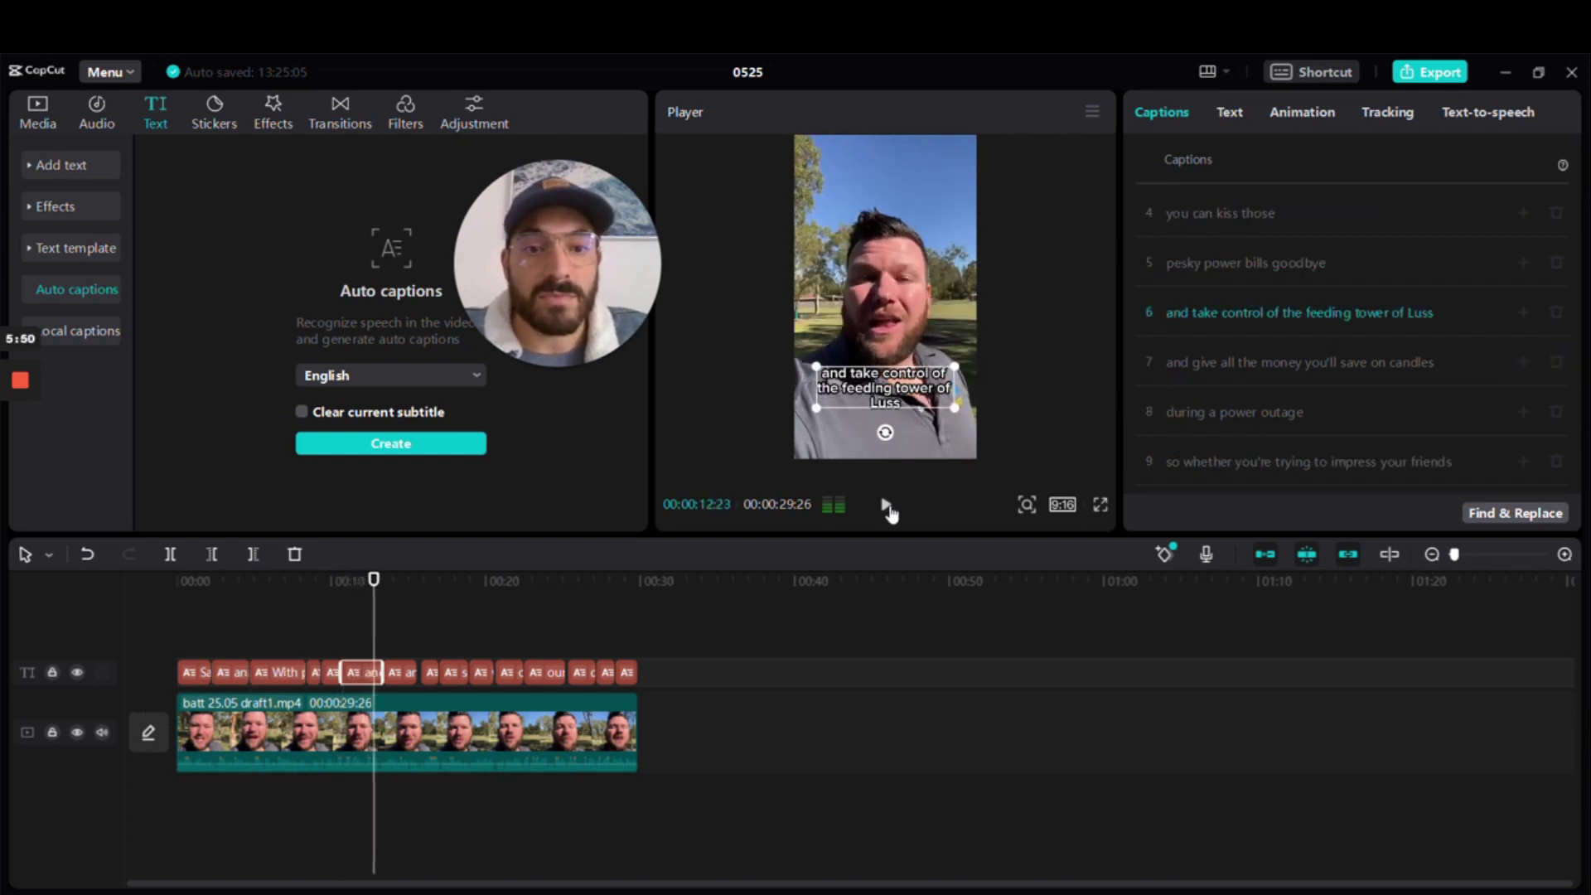
pyautogui.moveTo(1434, 314); pyautogui.dragTo(1313, 324)
pyautogui.write('feed')
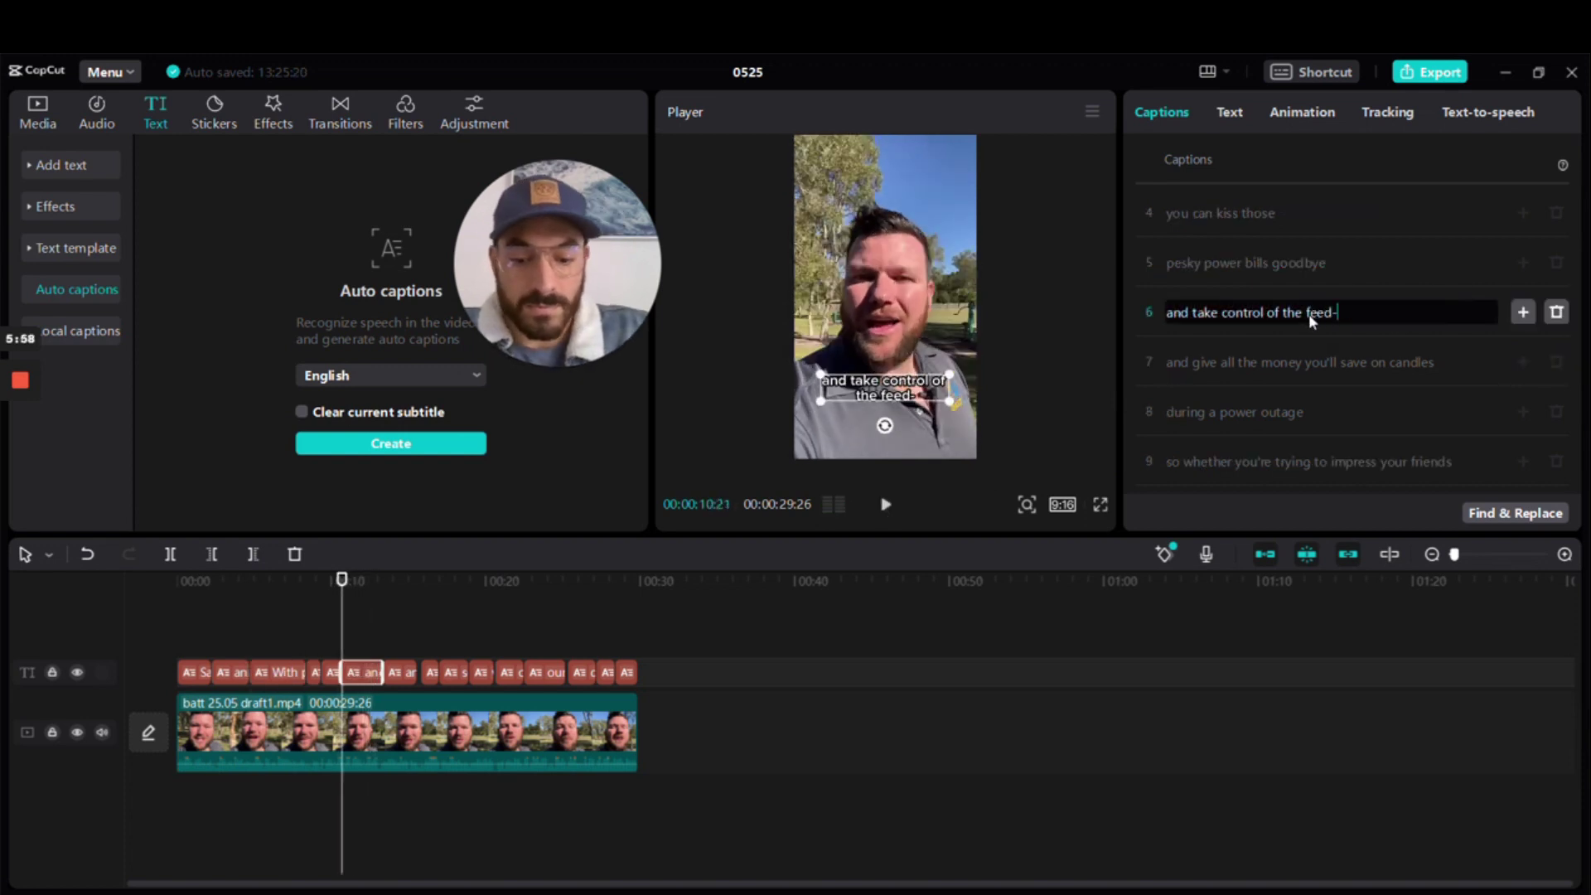
pyautogui.write('-in tariff')
pyautogui.click(895, 510)
pyautogui.doubleClick(1204, 312)
pyautogui.write('think of')
# - Split caption 7 after 'all' and caption 8 before 'on candles', adding '!' to caption 10
pyautogui.click(1258, 315)
pyautogui.press('Return')
pyautogui.click(1299, 362)
pyautogui.press('Return')
pyautogui.click(1185, 373)
pyautogui.write('!')
pyautogui.click(1175, 418)
# - Capitalise 'So' in caption 11 and split it after 'trying'
pyautogui.press('BackSpace')
pyautogui.write('S')
pyautogui.click(1315, 418)
pyautogui.press('Return')
pyautogui.click(1318, 421)
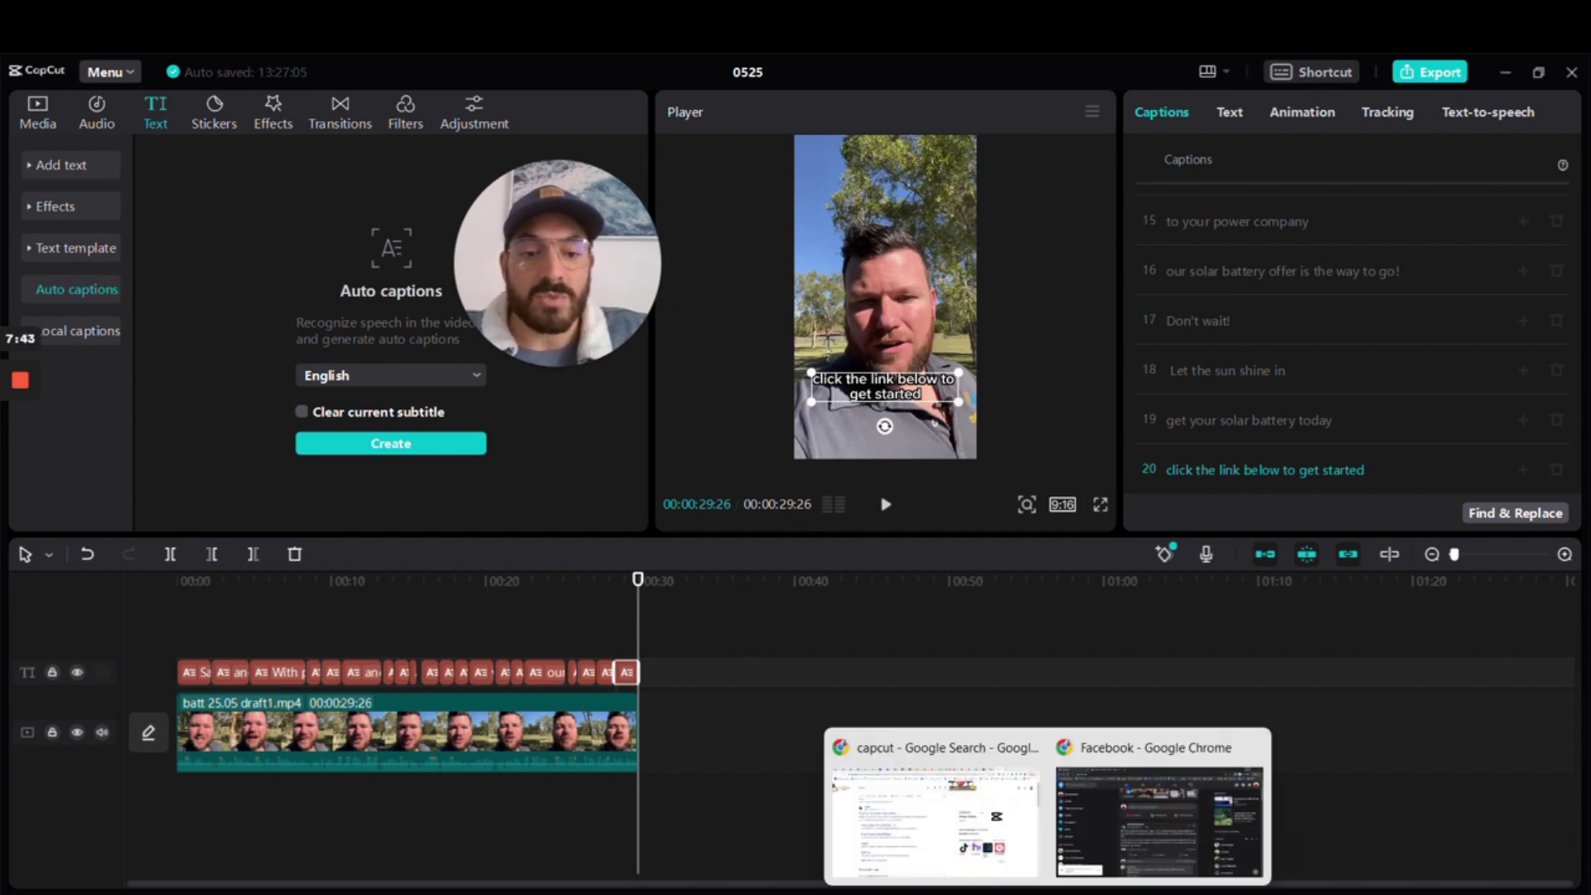
# - In Chrome, copy the 👇 emoji from Emojipedia's Backhand Index Pointing Down page
pyautogui.click(933, 817)
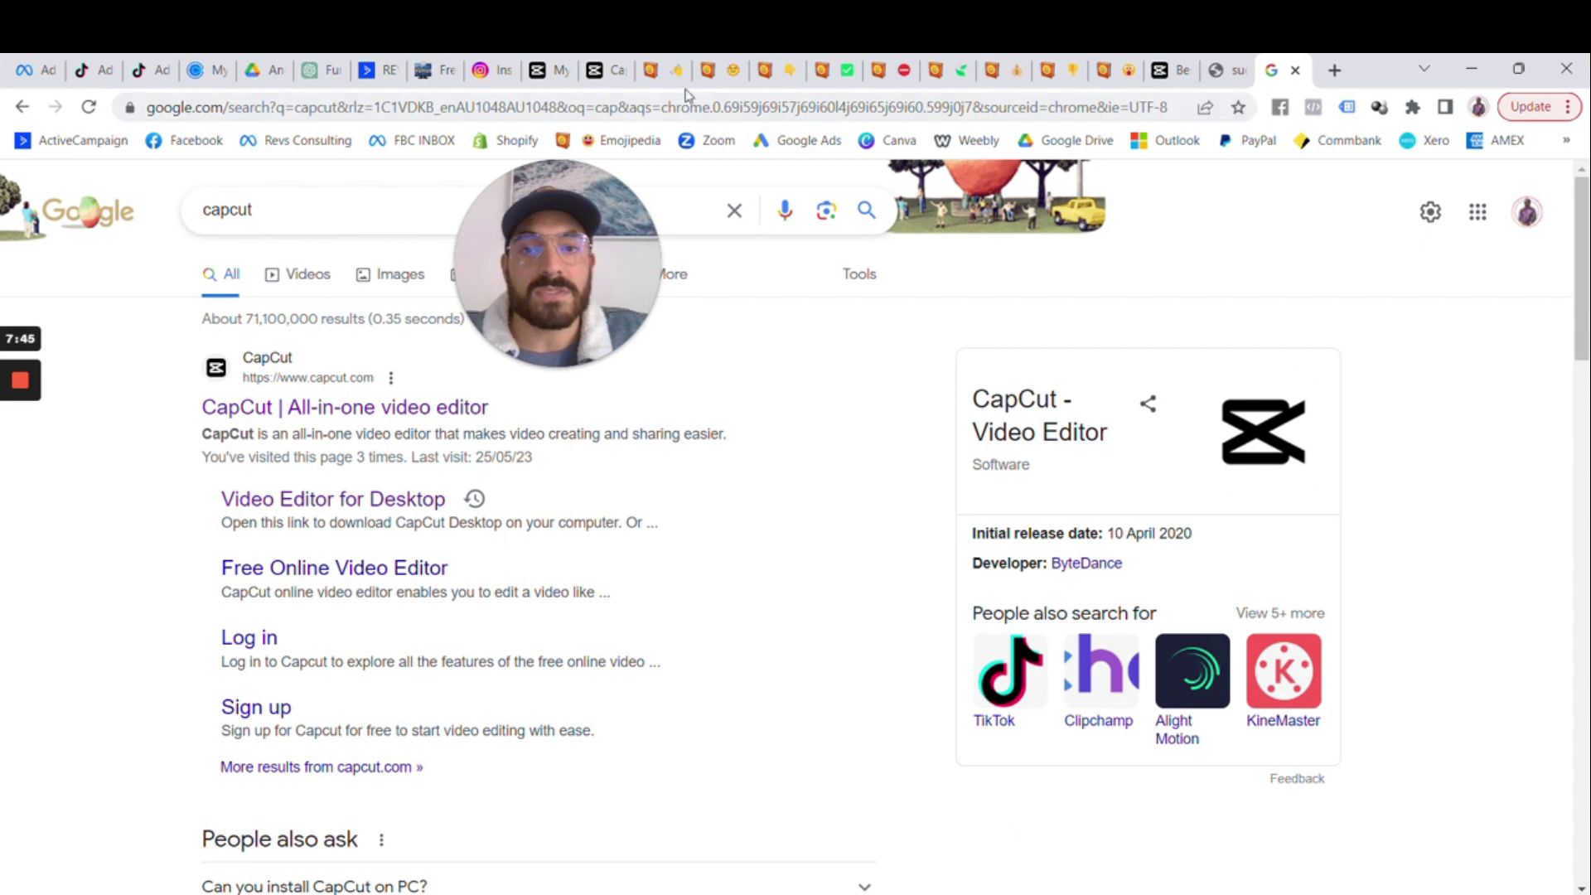
pyautogui.click(659, 70)
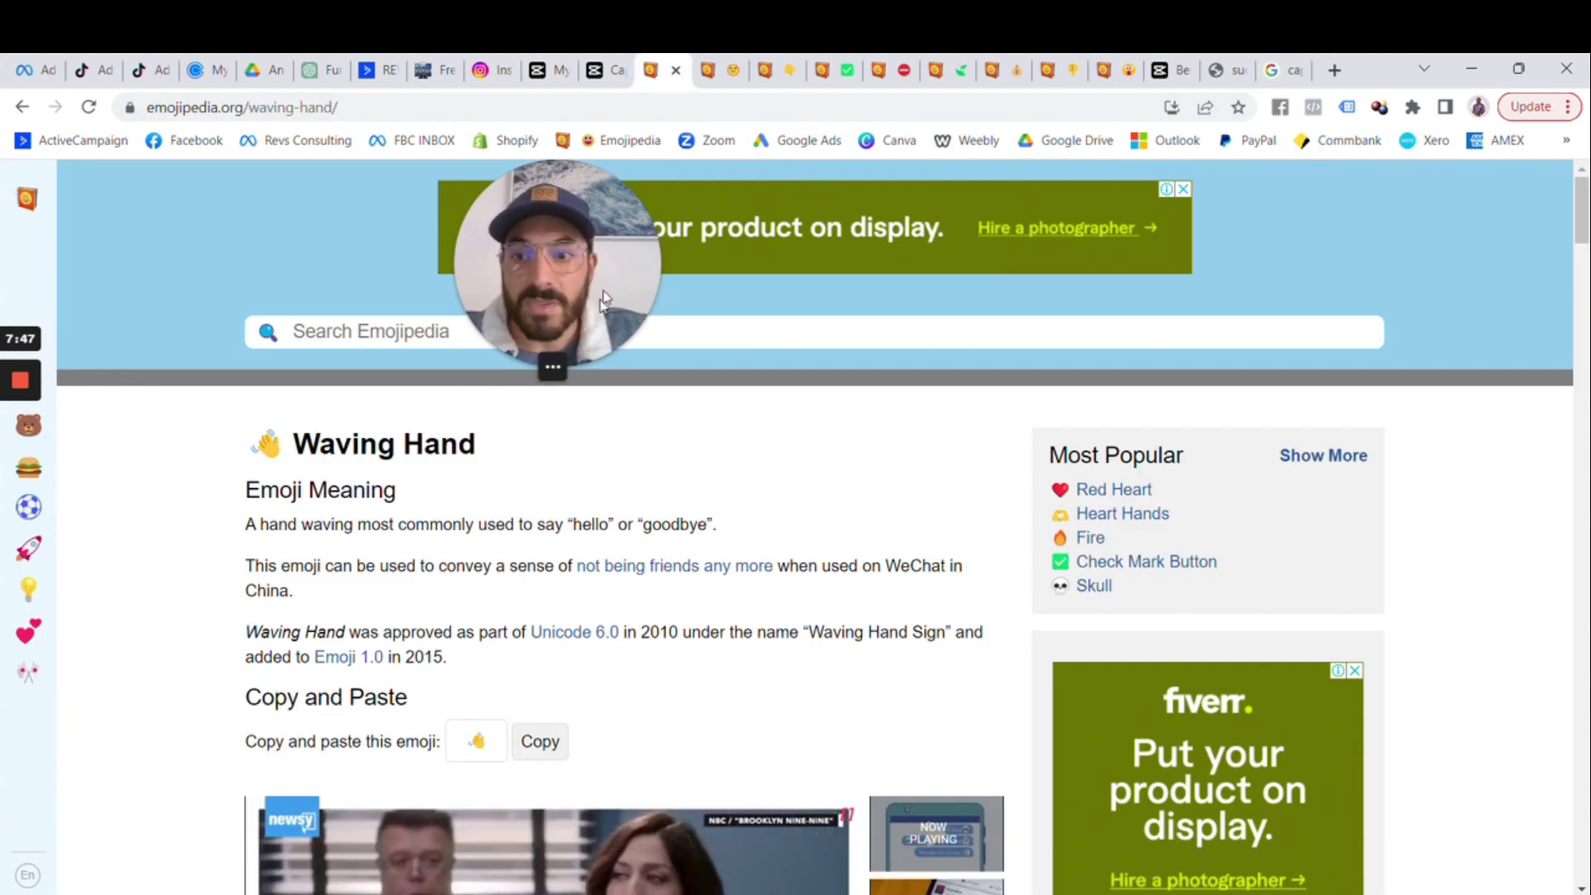
pyautogui.moveTo(34, 439)
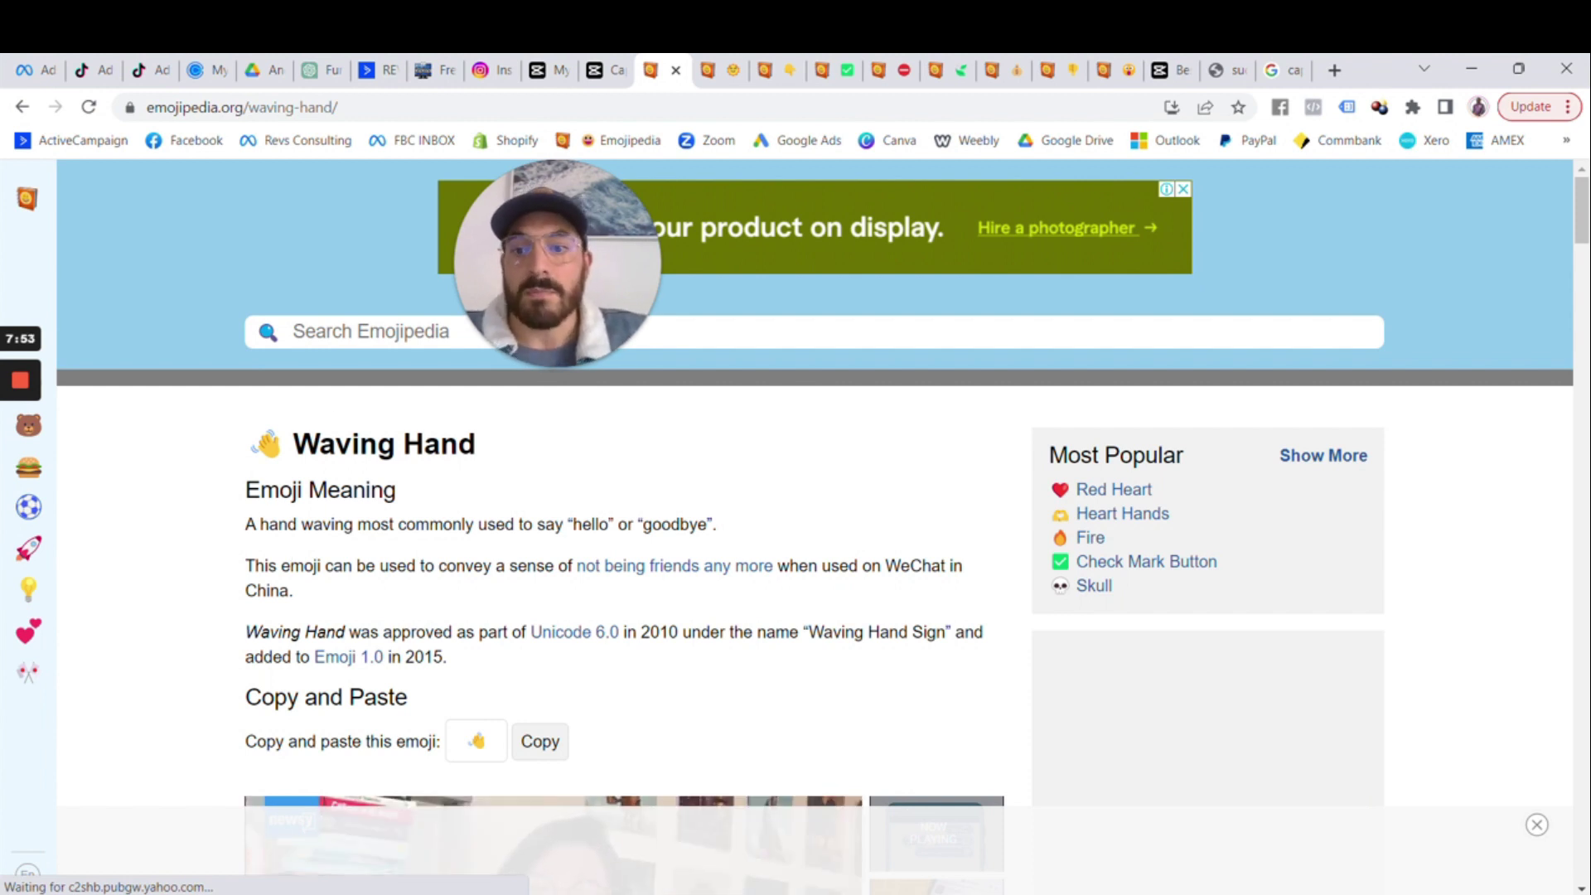
pyautogui.click(735, 74)
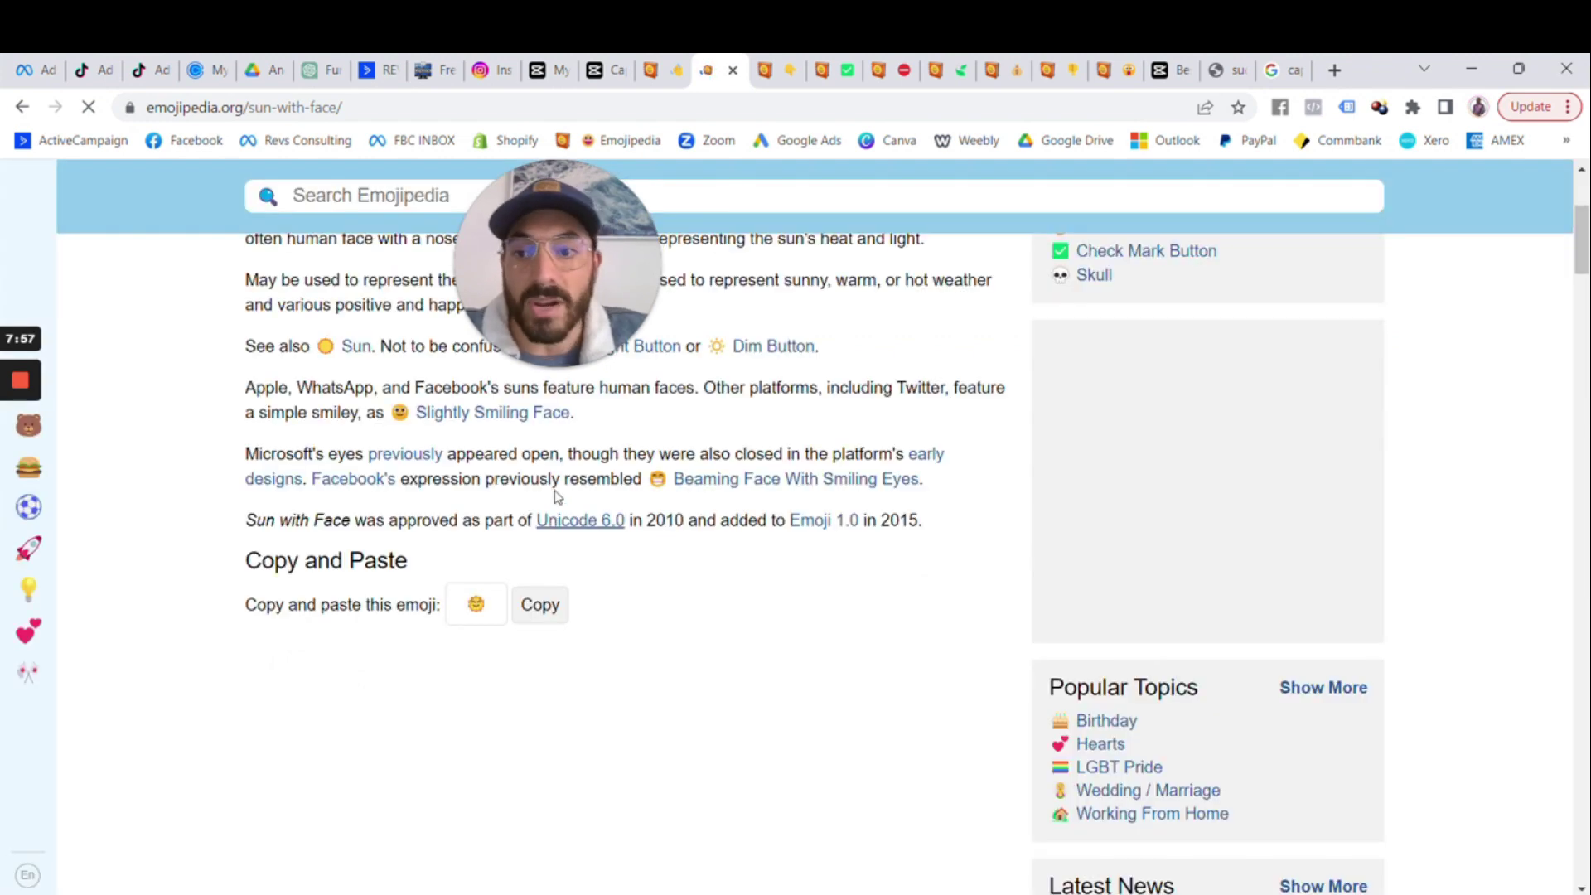
pyautogui.click(778, 70)
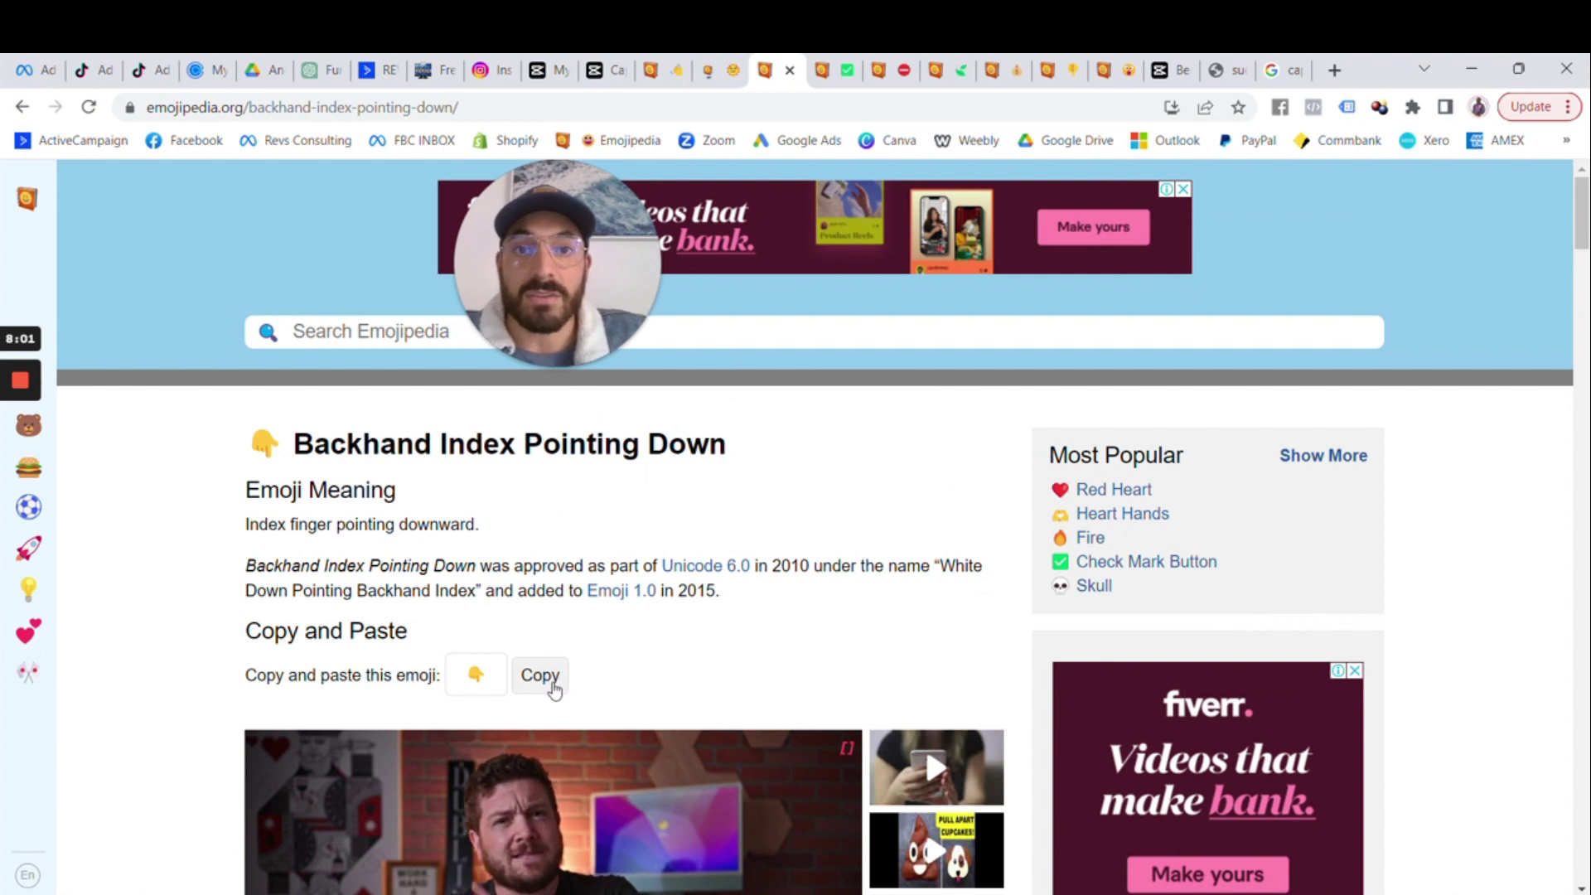
pyautogui.click(541, 678)
# - Paste the 👇 emoji after 'get started' in caption 20
pyautogui.hotkey('alt', 'Tab')
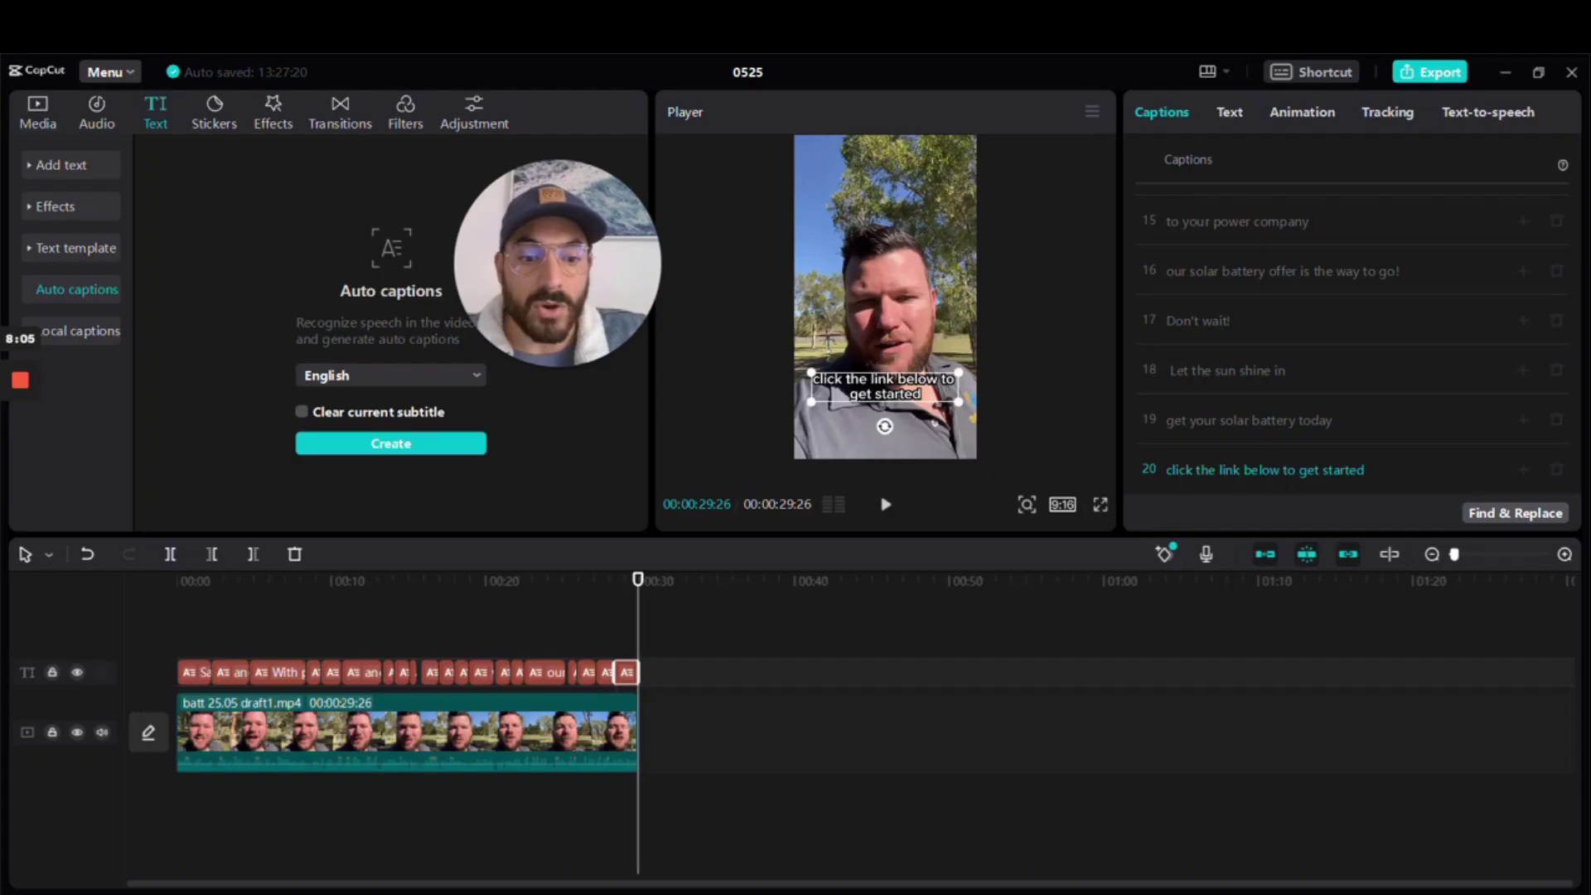
pyautogui.click(1386, 463)
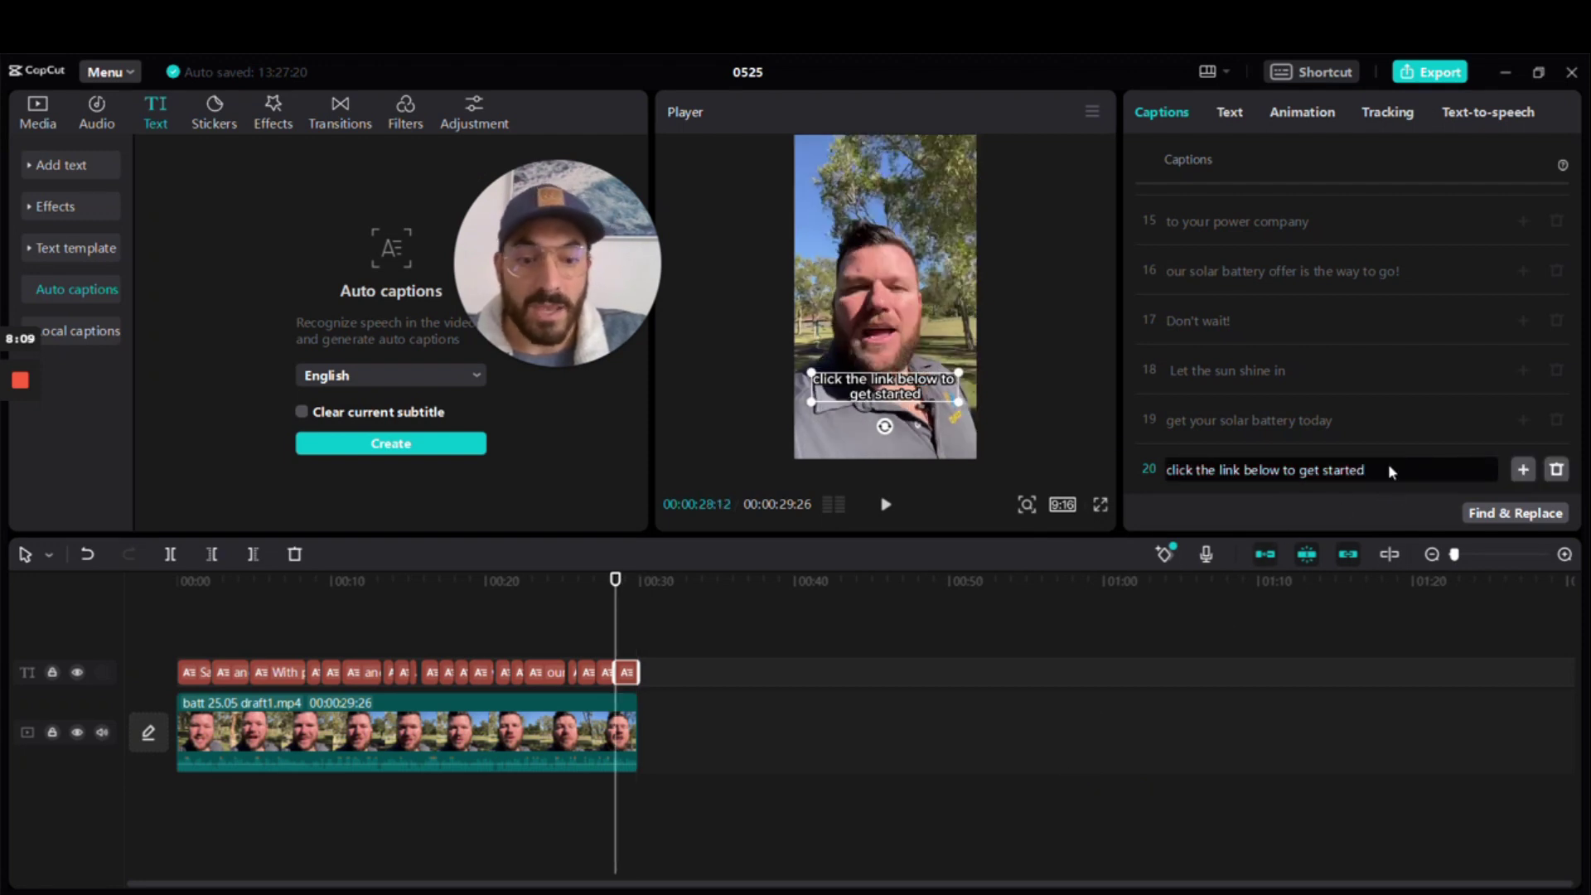
pyautogui.hotkey('ctrl', 'v')
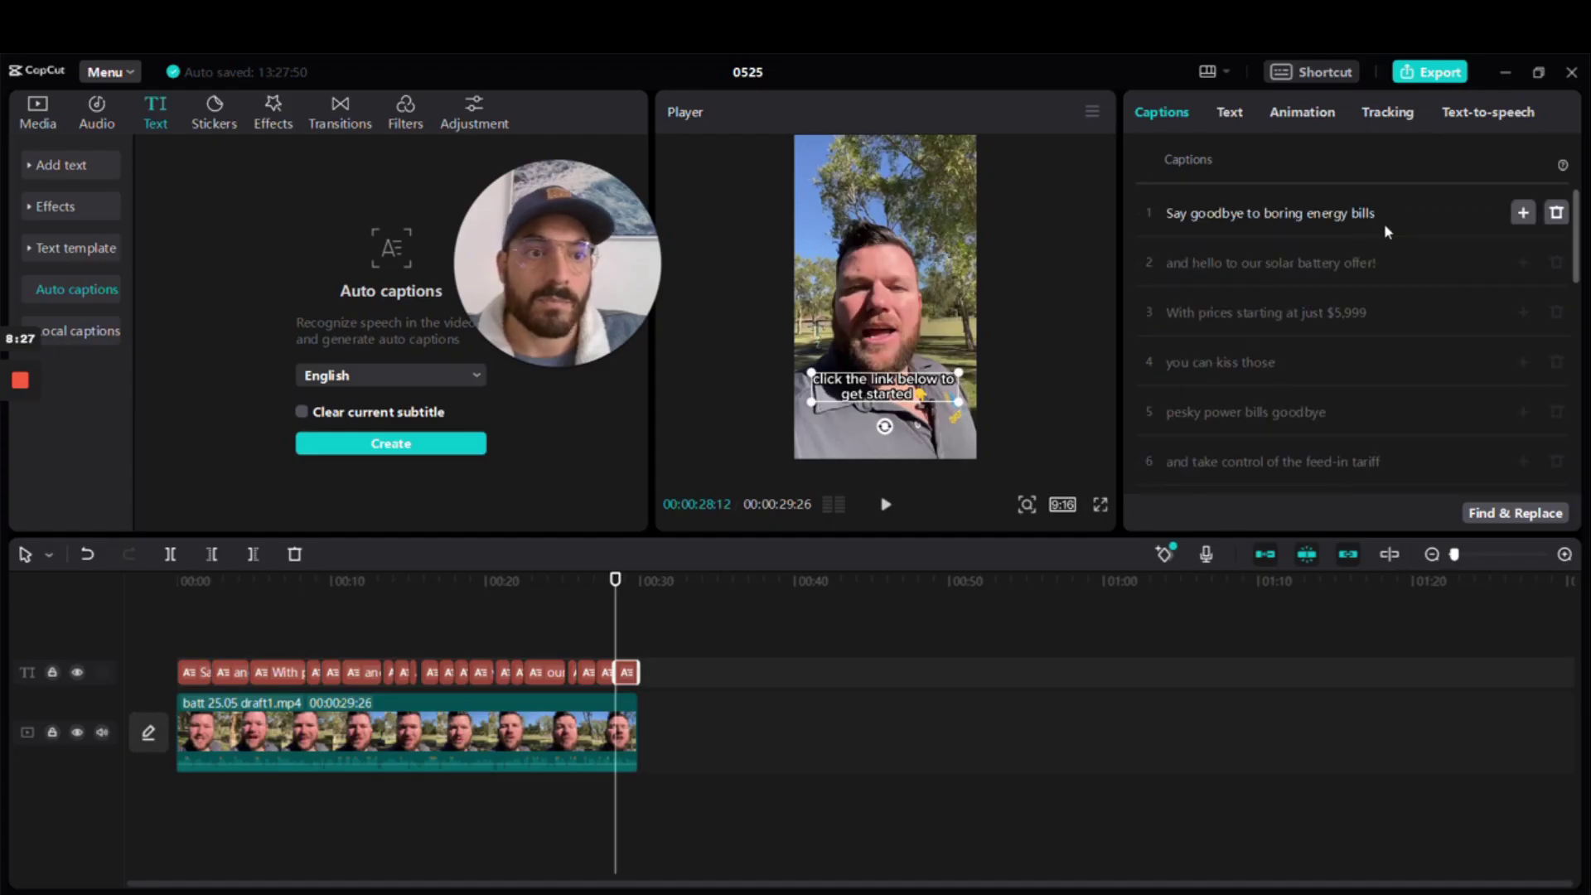
# - Paste more emojis, including 👋, into captions 1 and 5, then bring up the music library
pyautogui.click(1396, 263)
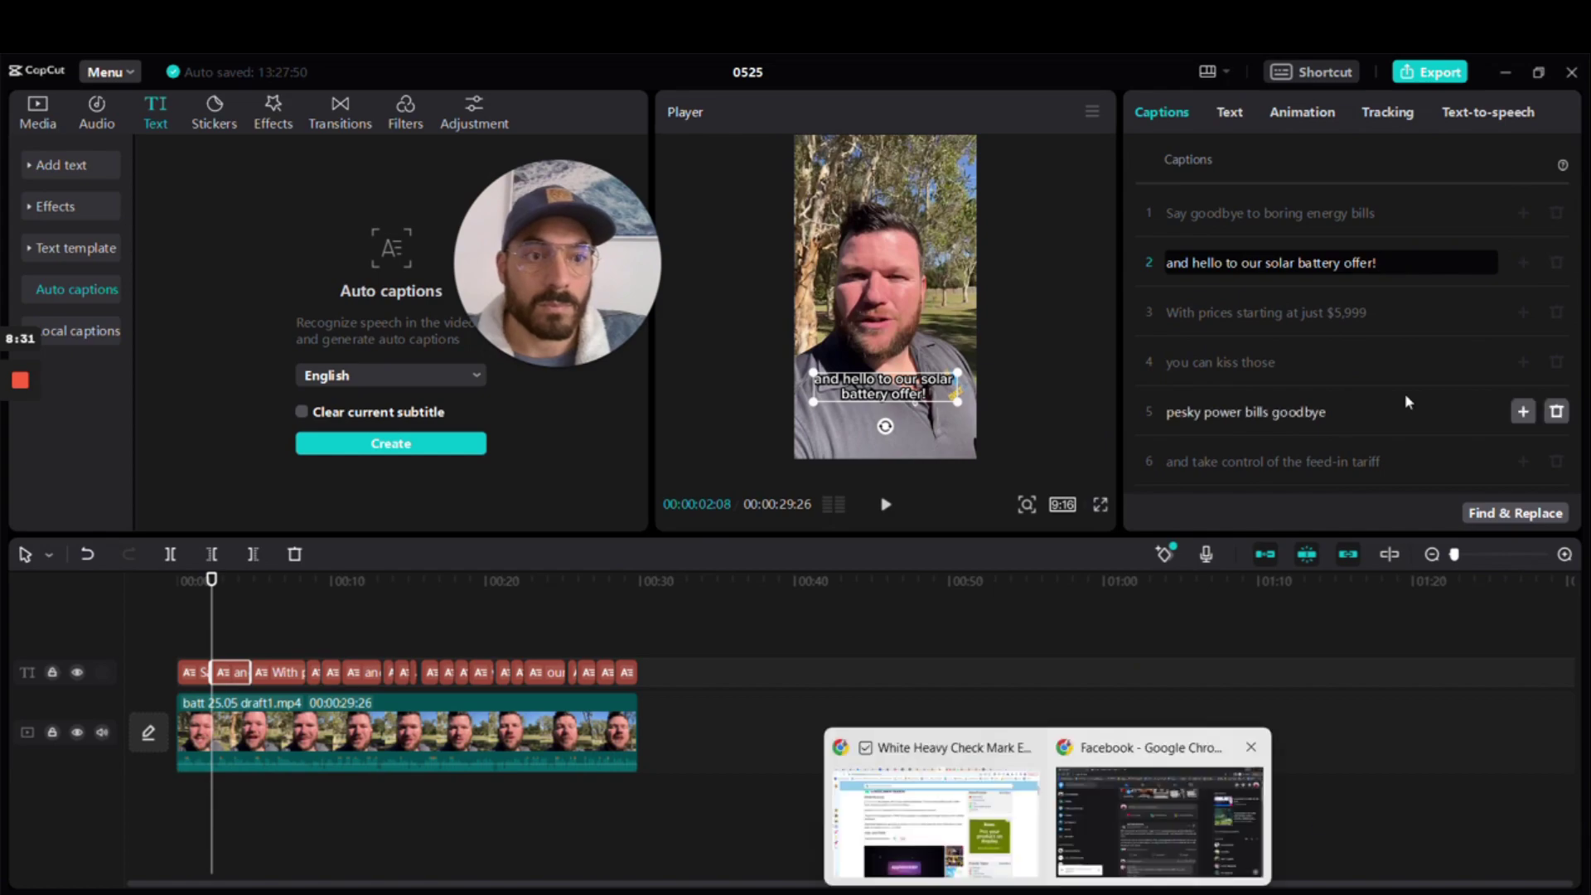
pyautogui.click(924, 796)
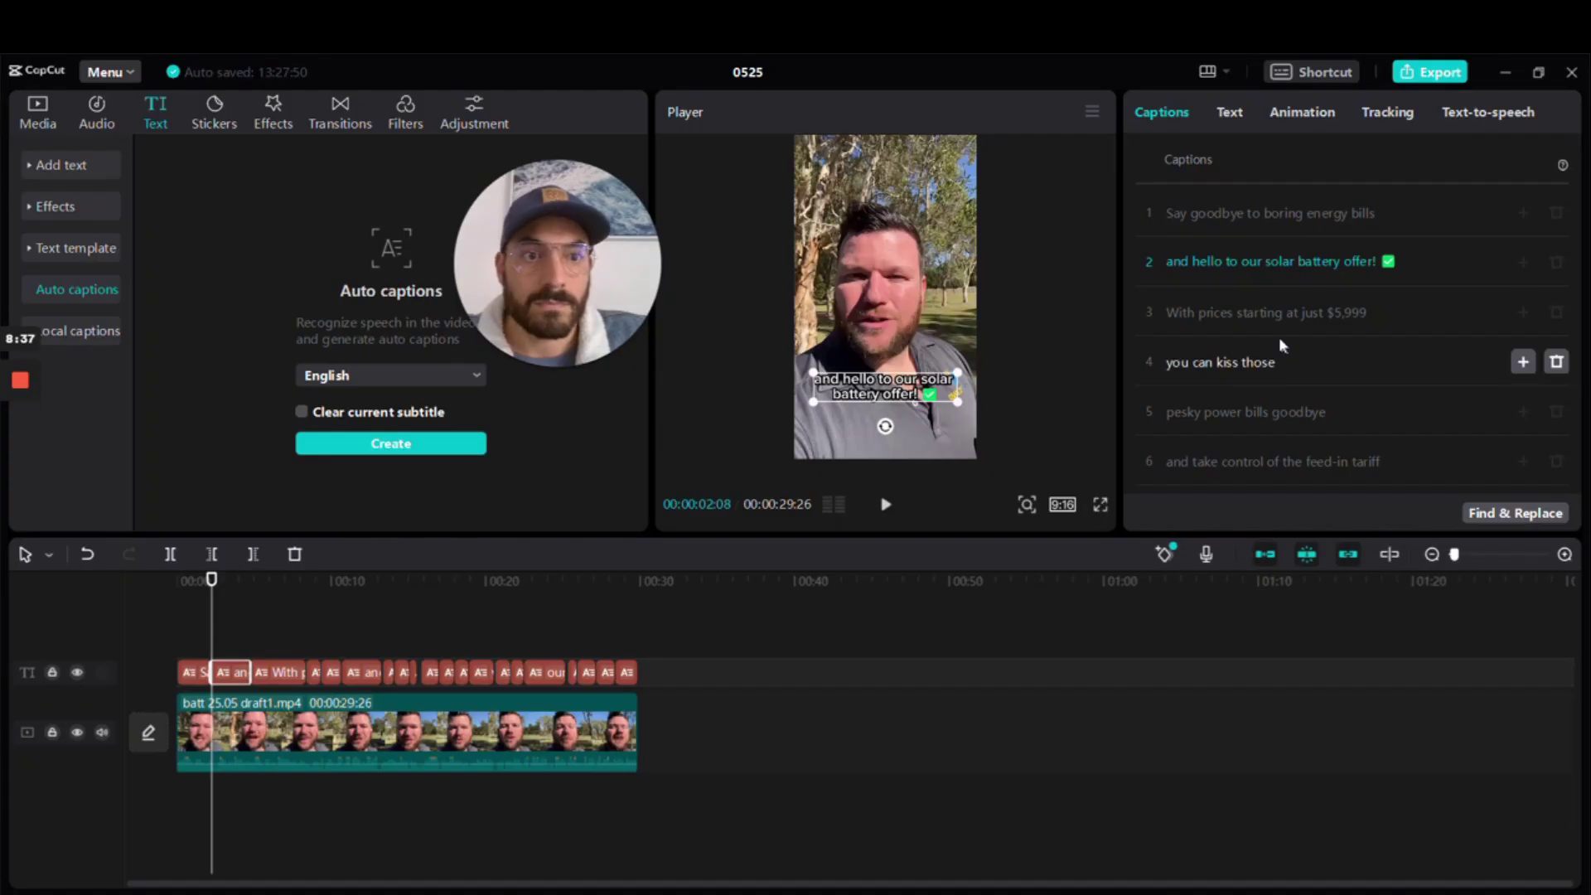
pyautogui.click(1379, 214)
pyautogui.hotkey('ctrl', 'v')
pyautogui.click(1326, 313)
pyautogui.click(1331, 412)
pyautogui.hotkey('ctrl', 'v')
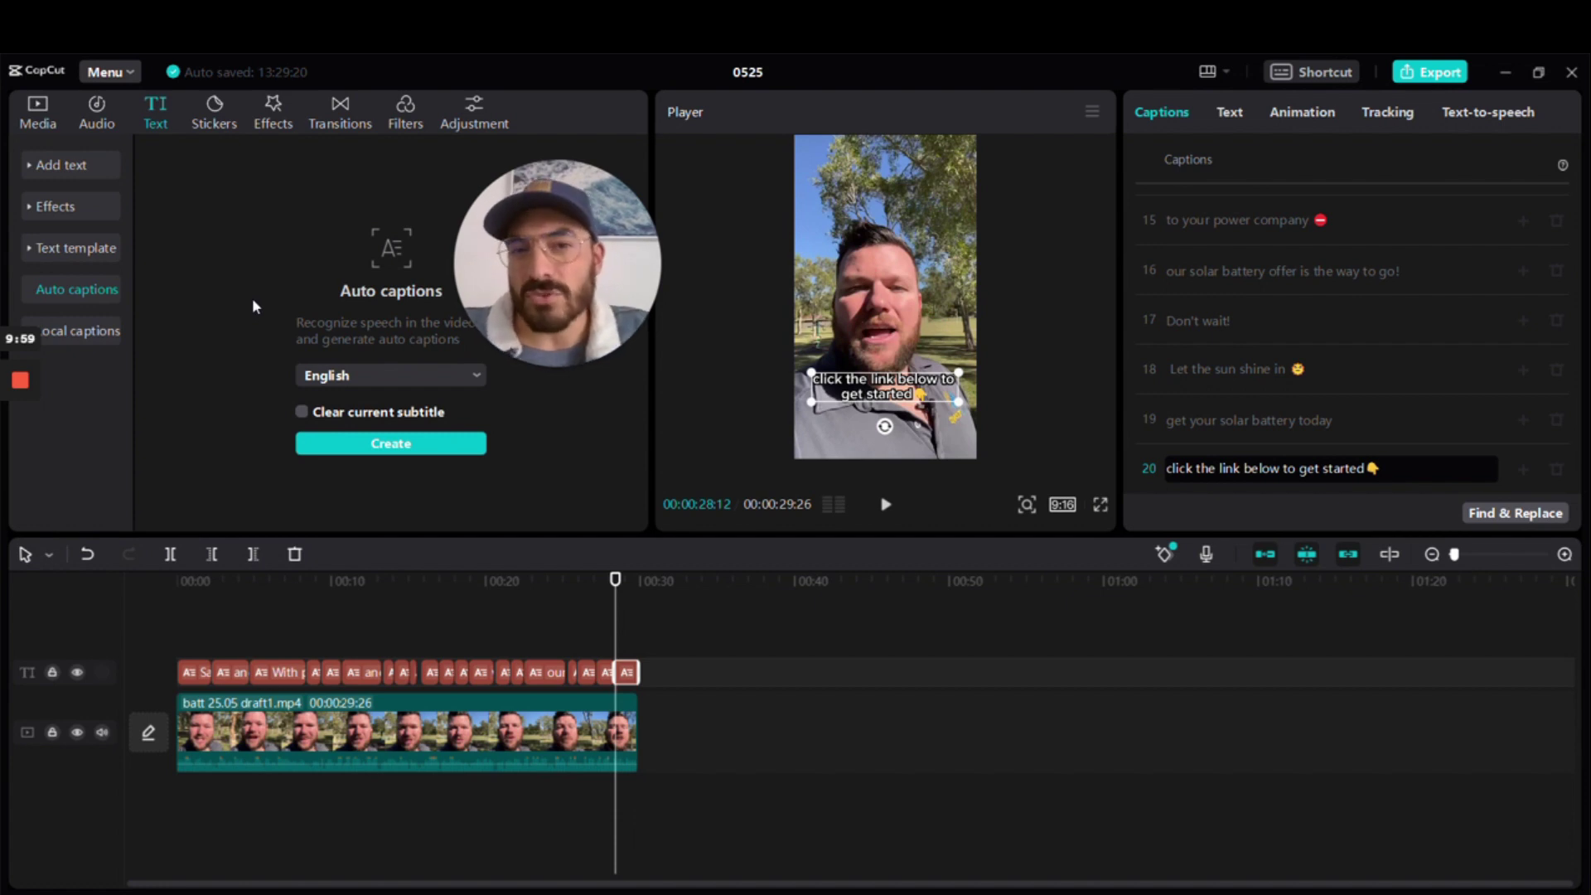
pyautogui.click(102, 122)
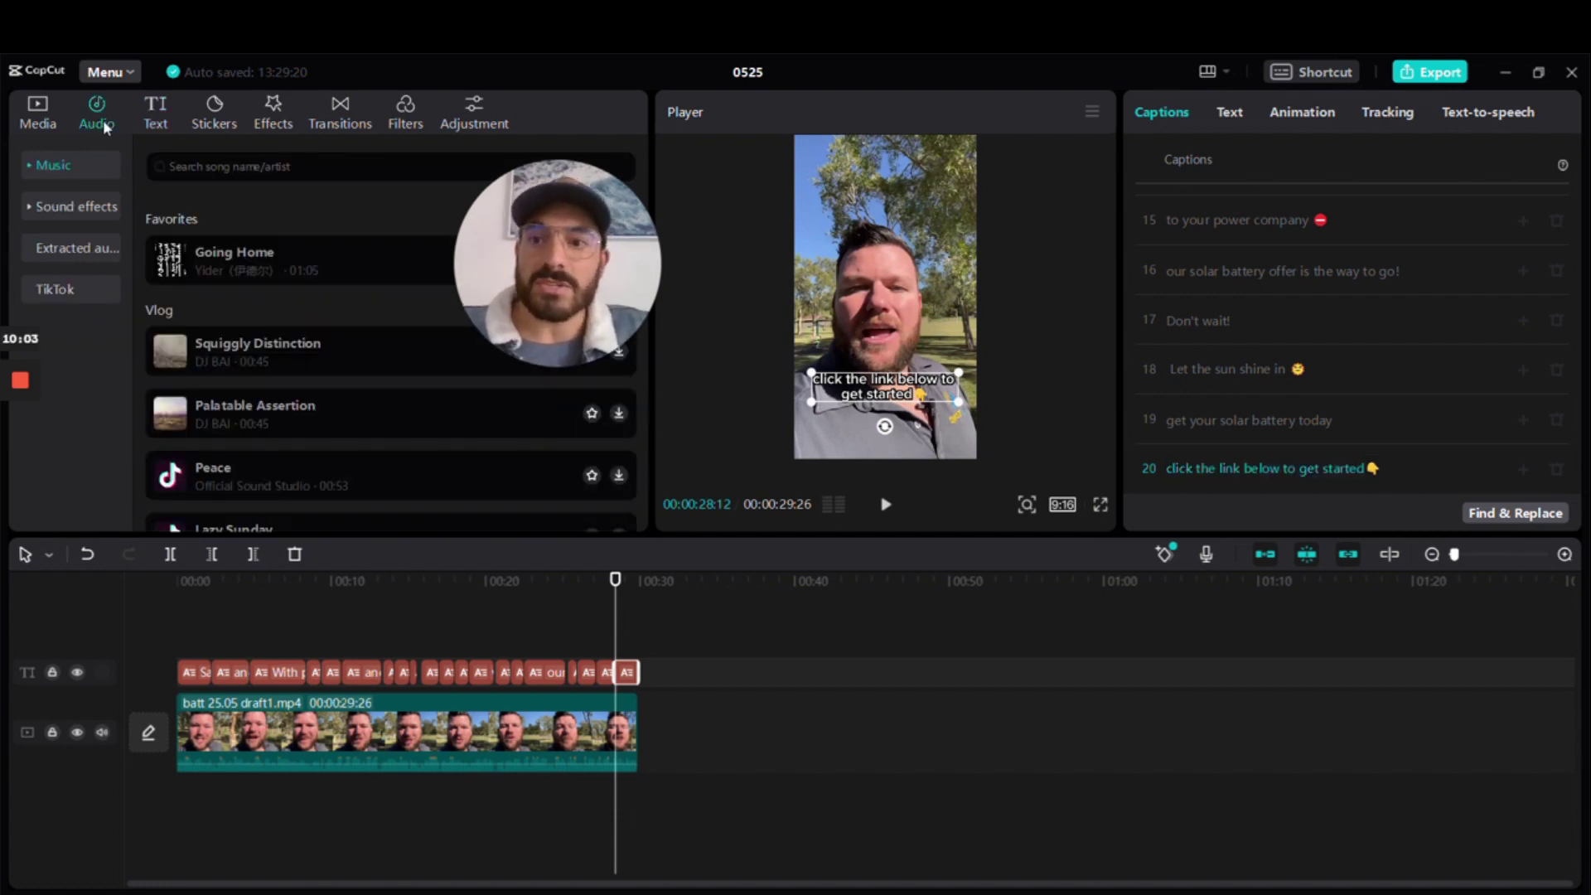
# - Add the Going Home track under the batt clip and trim it at the video's end (00:29:26)
pyautogui.click(277, 258)
pyautogui.moveTo(301, 252); pyautogui.dragTo(177, 804)
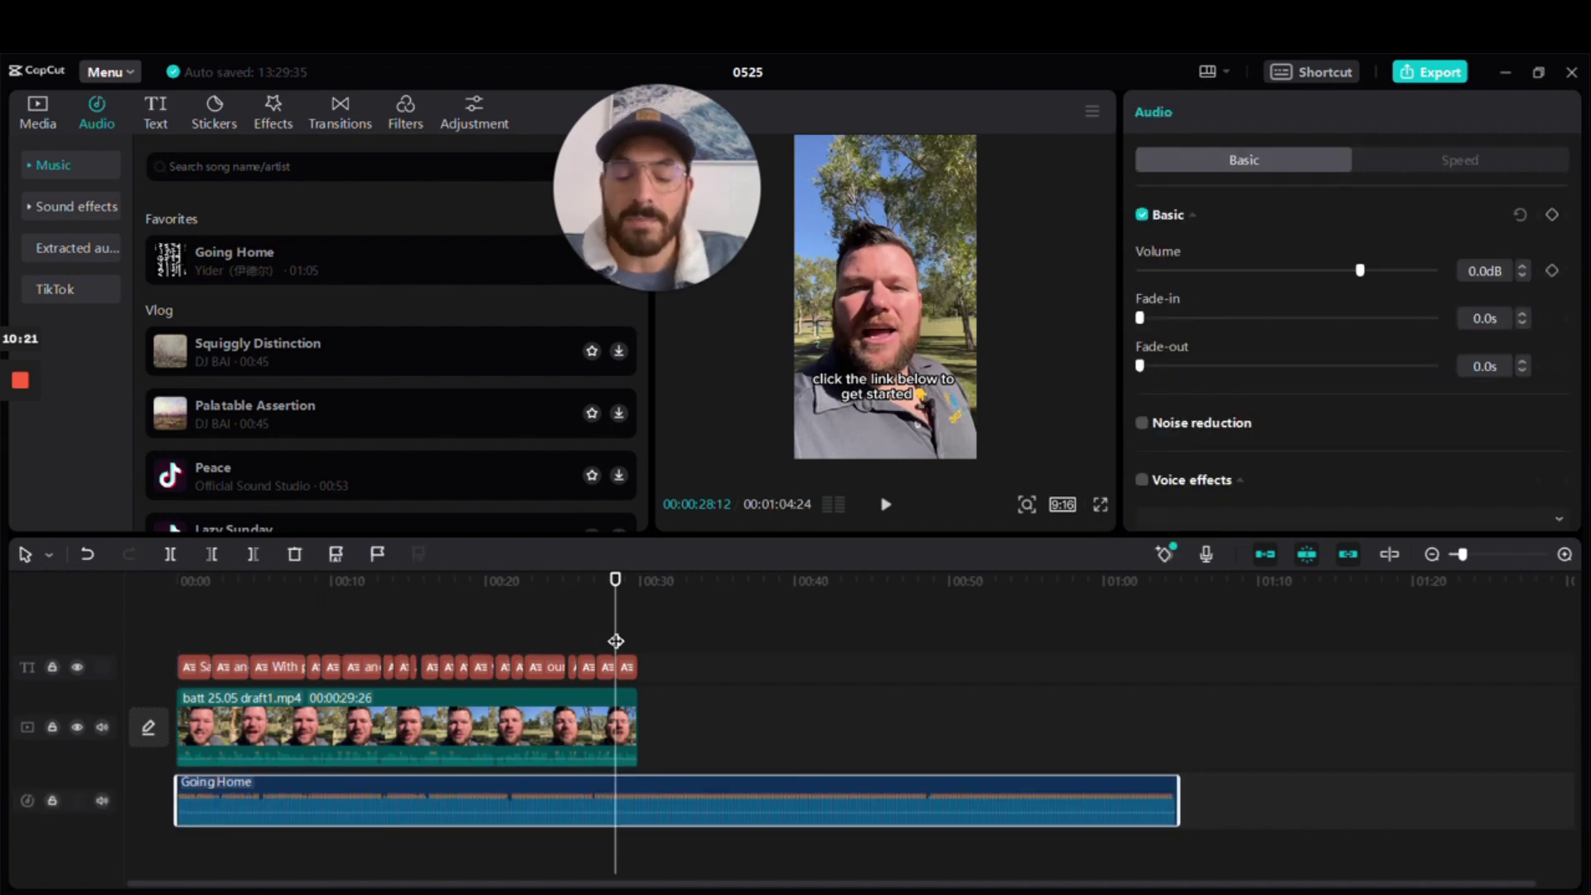
pyautogui.moveTo(615, 580); pyautogui.dragTo(636, 585)
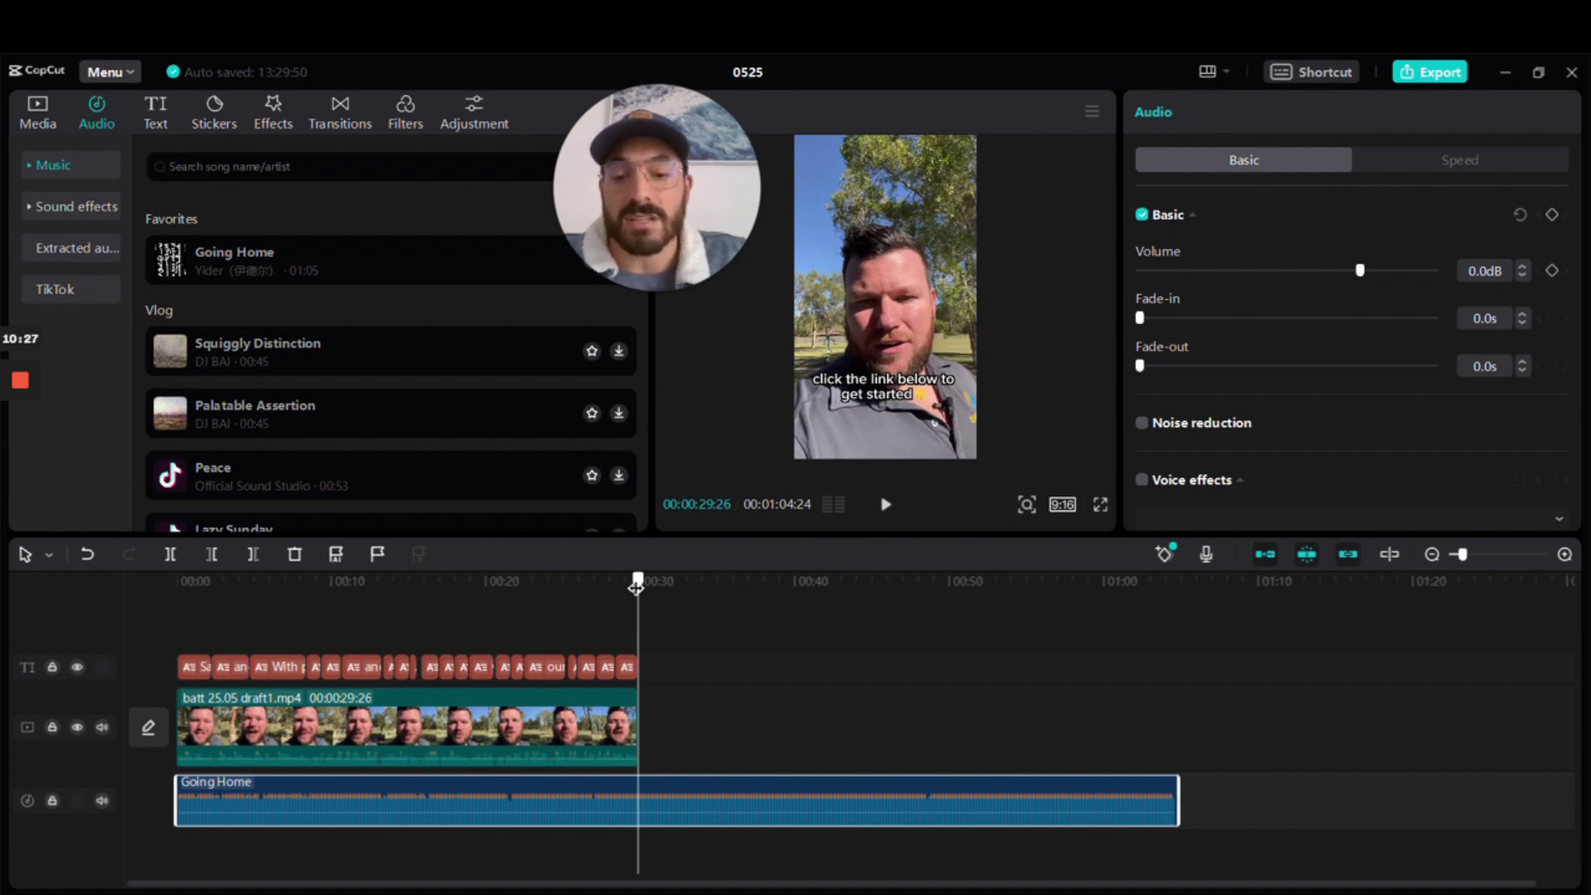
pyautogui.rightClick(710, 795)
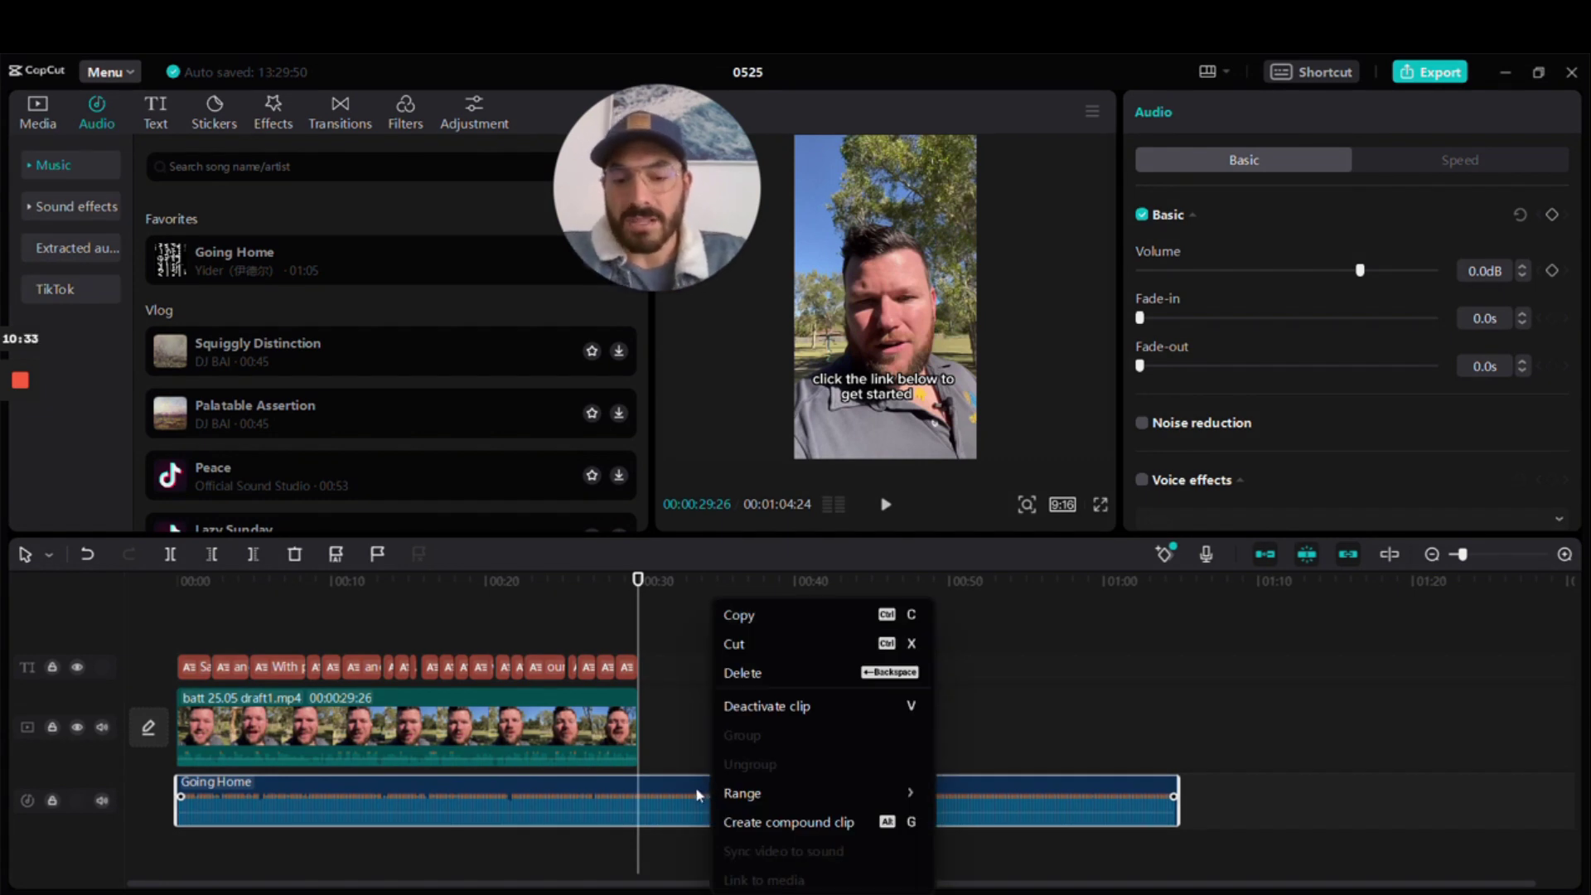
pyautogui.click(687, 799)
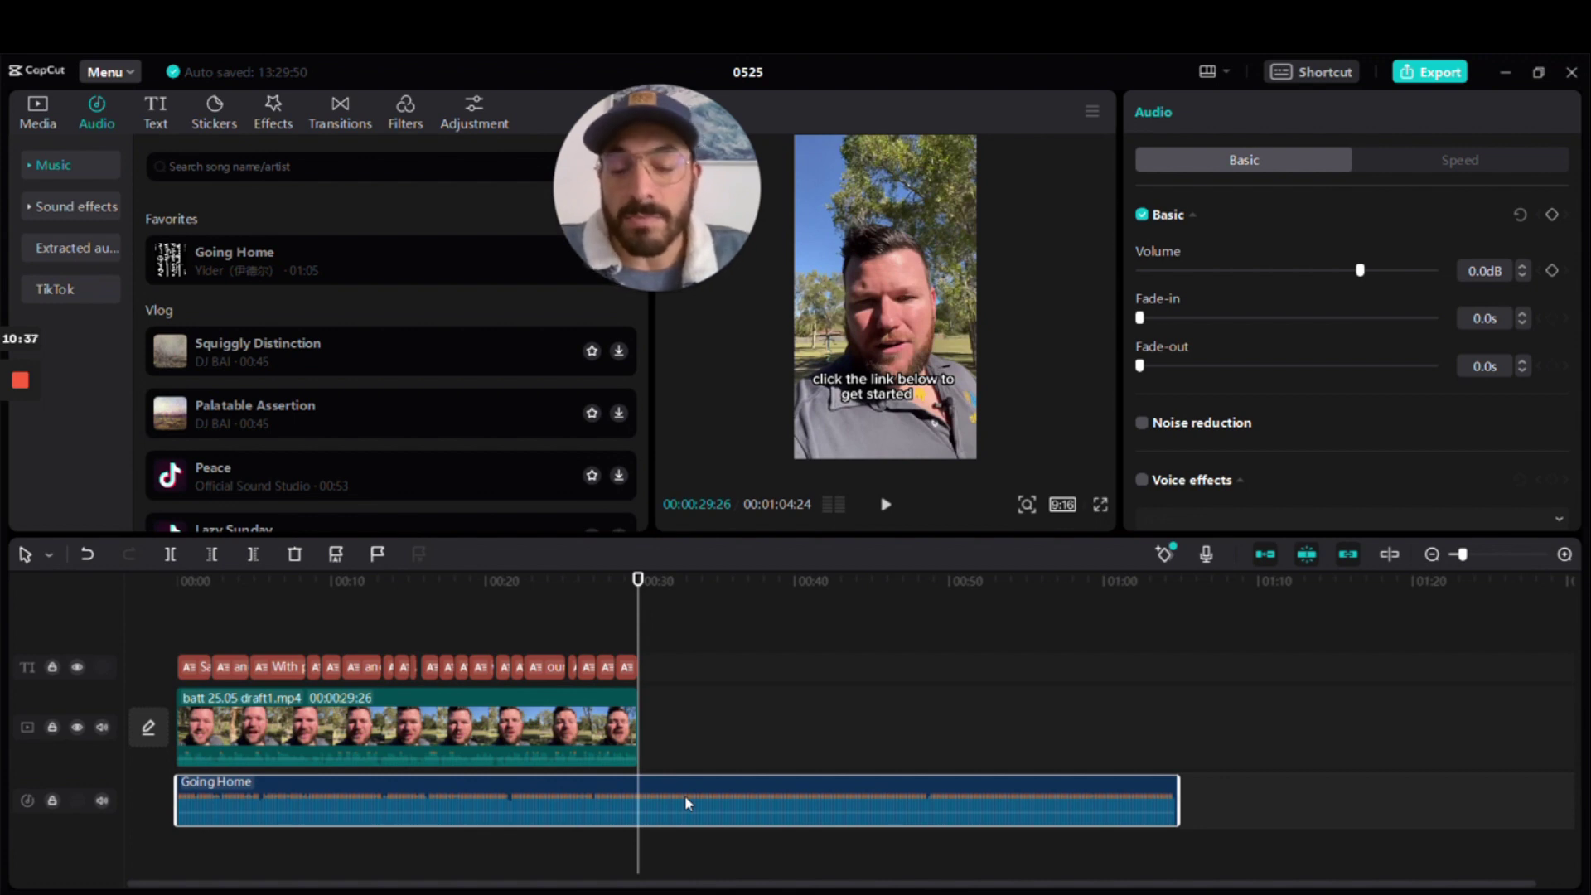
pyautogui.hotkey('ctrl', 'b')
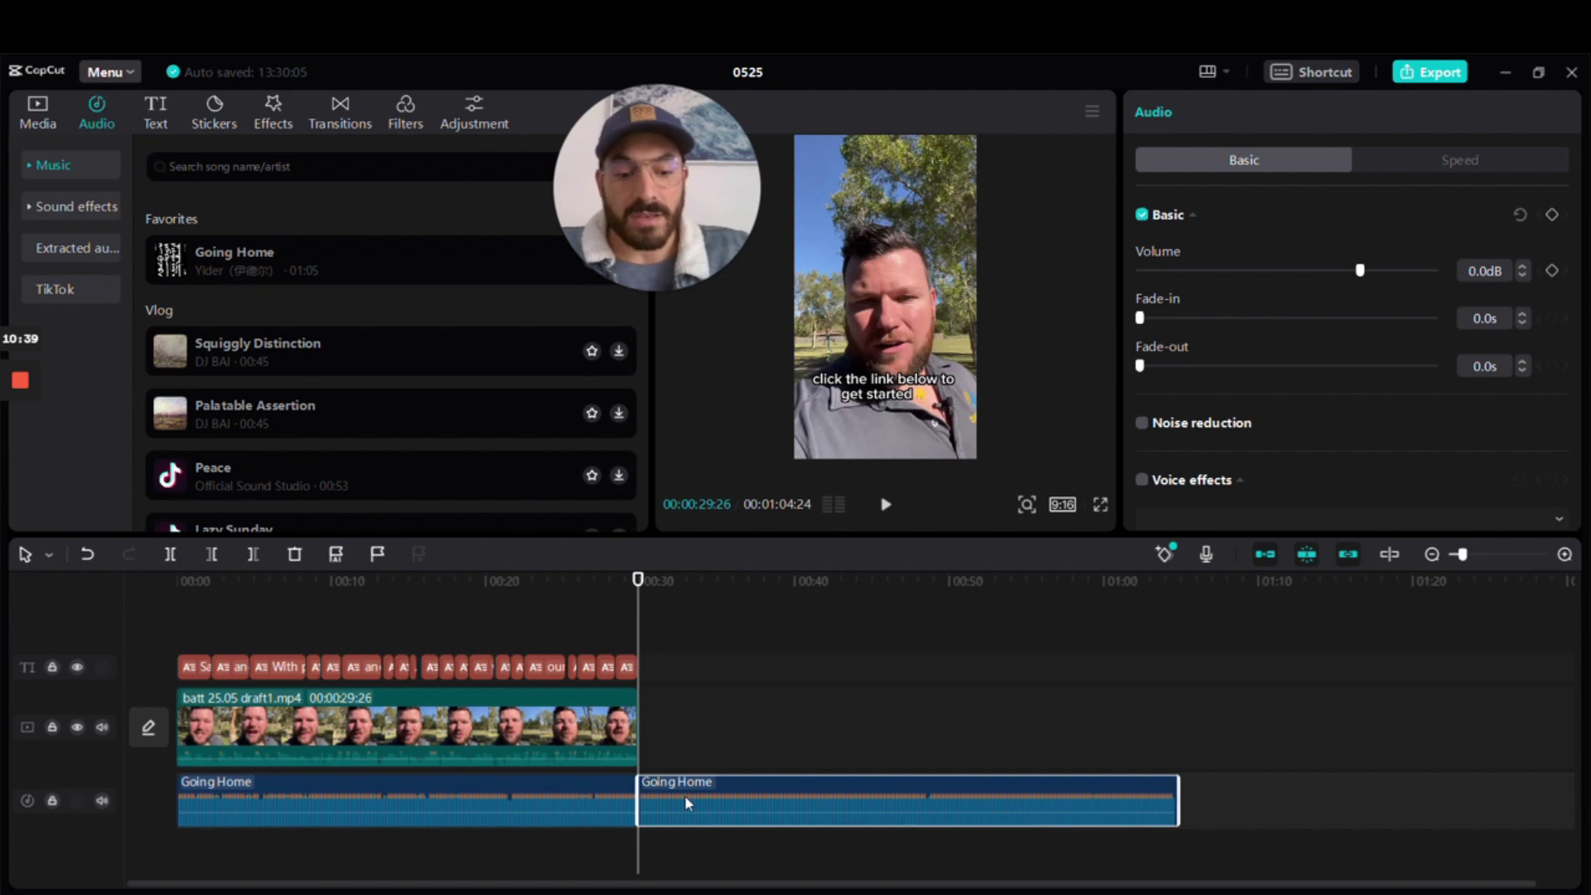
pyautogui.press('Delete')
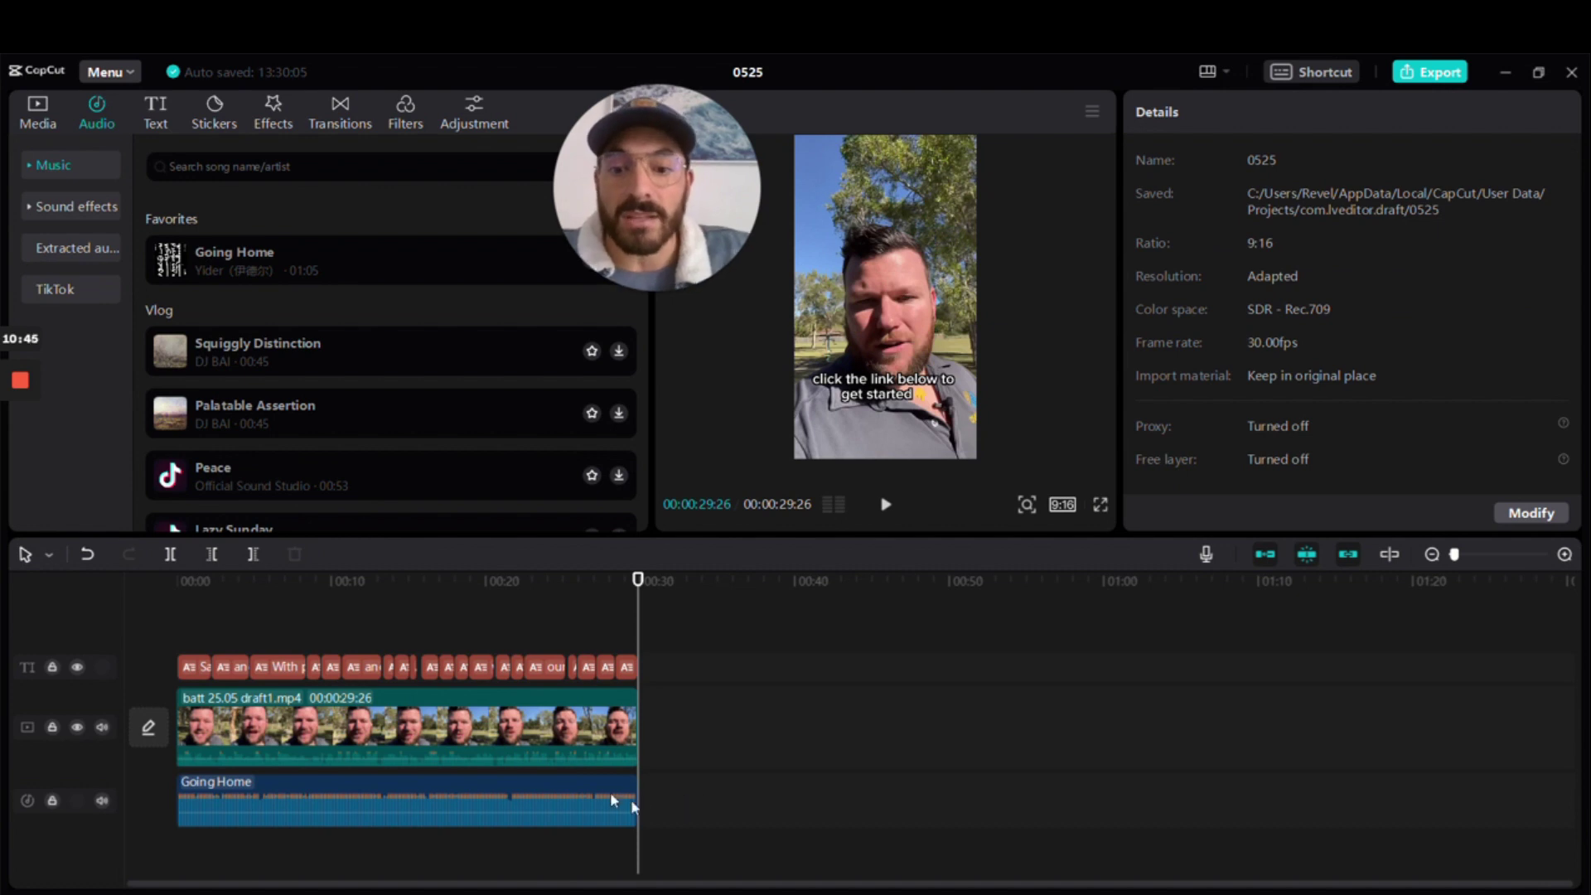
pyautogui.click(554, 583)
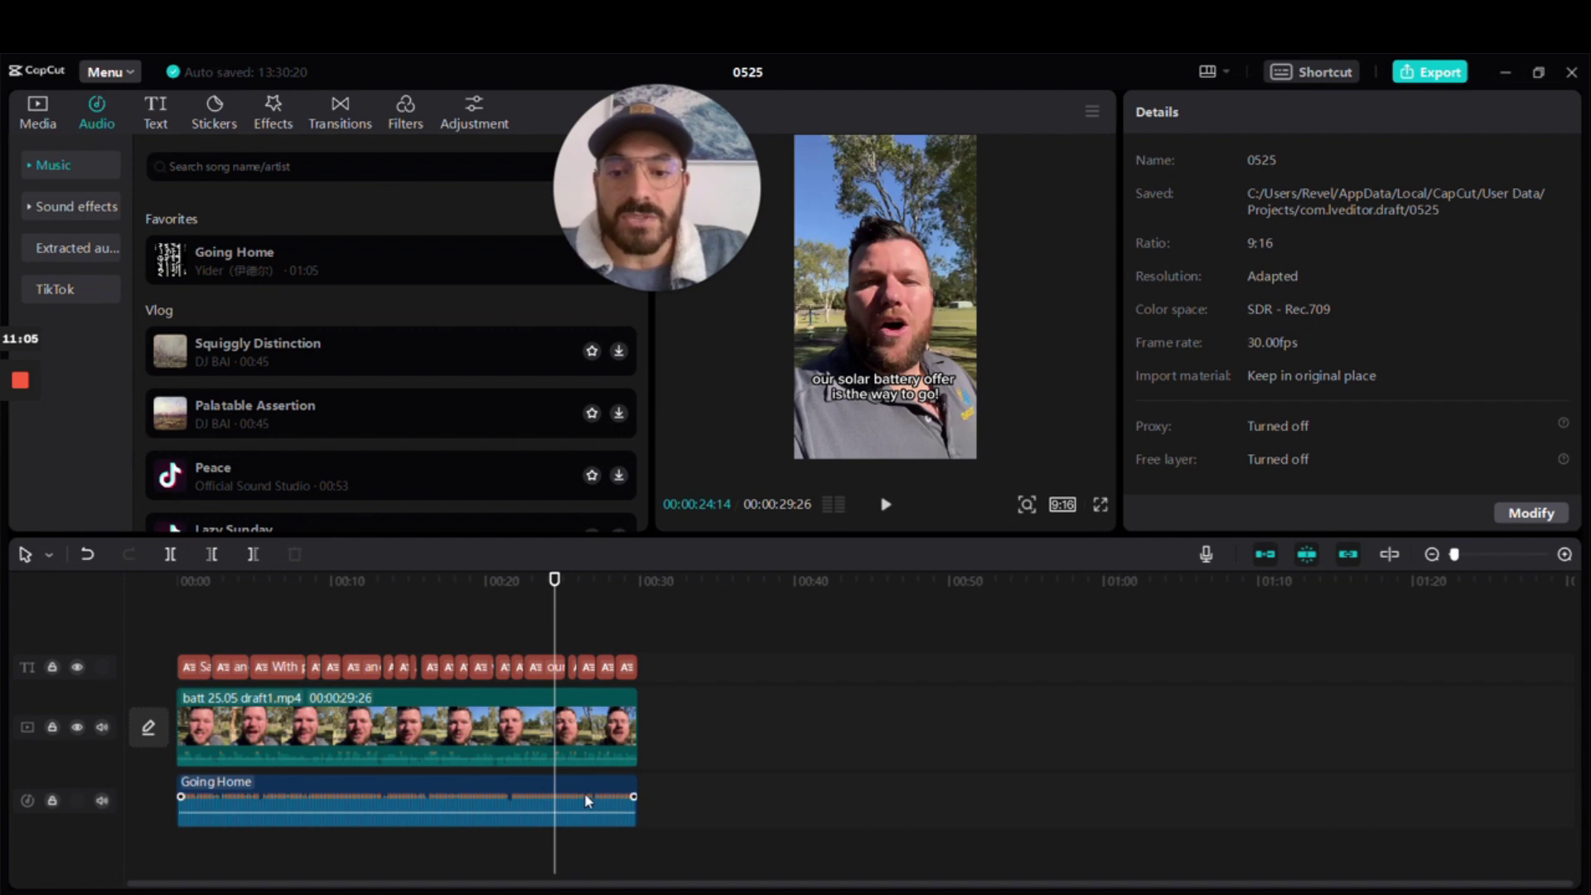
# - Lower the Going Home music volume to -18.4 dB and preview it from the start
pyautogui.click(586, 796)
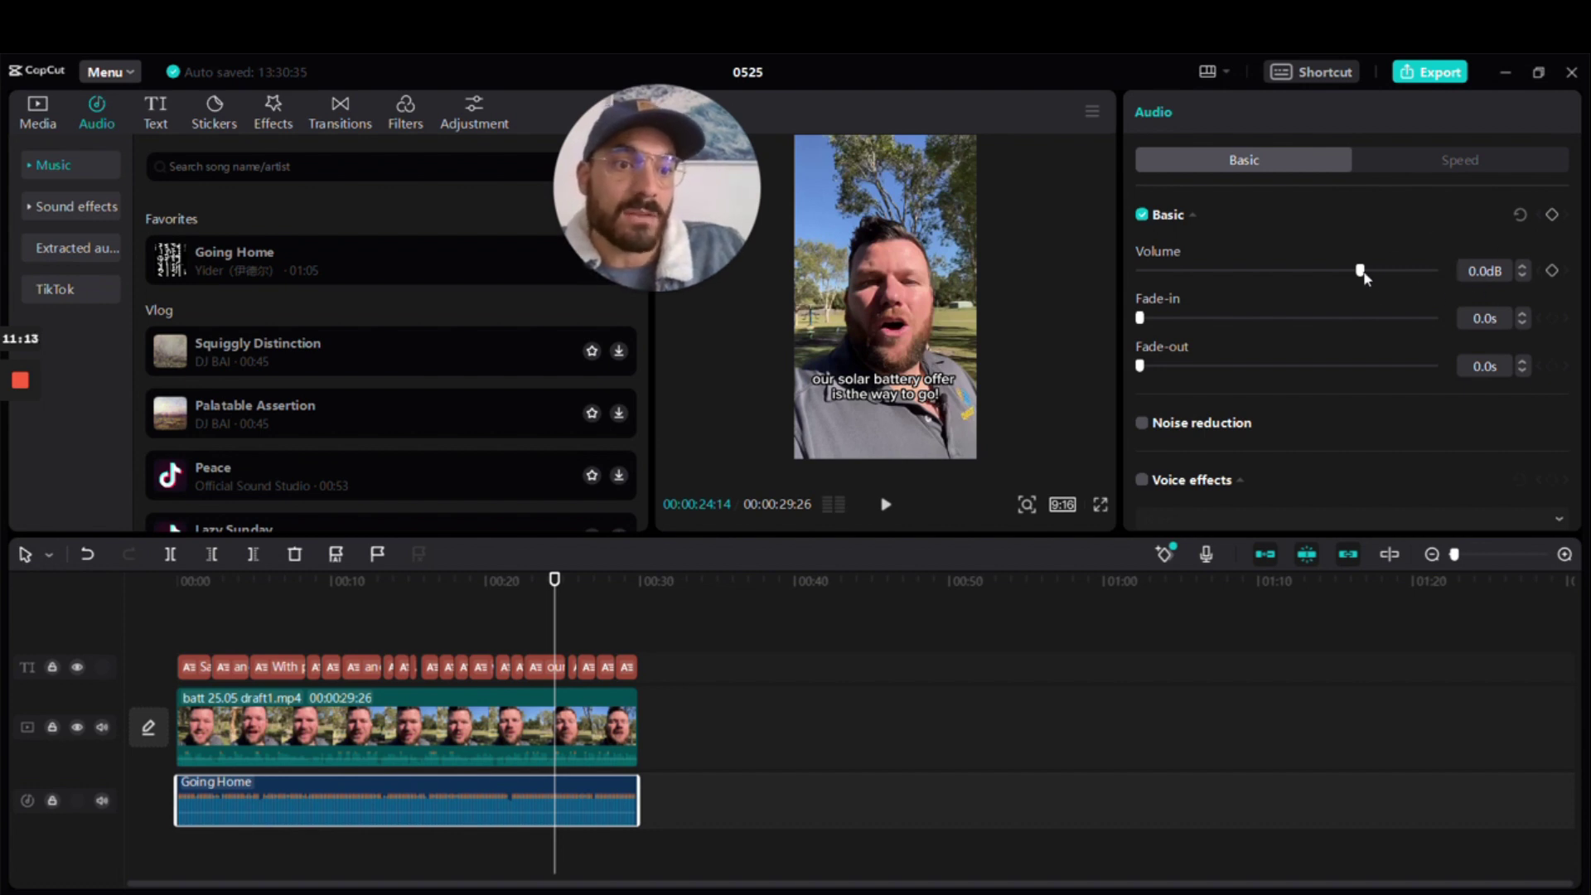
pyautogui.moveTo(1360, 271); pyautogui.dragTo(1293, 271)
pyautogui.moveTo(568, 588); pyautogui.dragTo(96, 622)
pyautogui.click(888, 508)
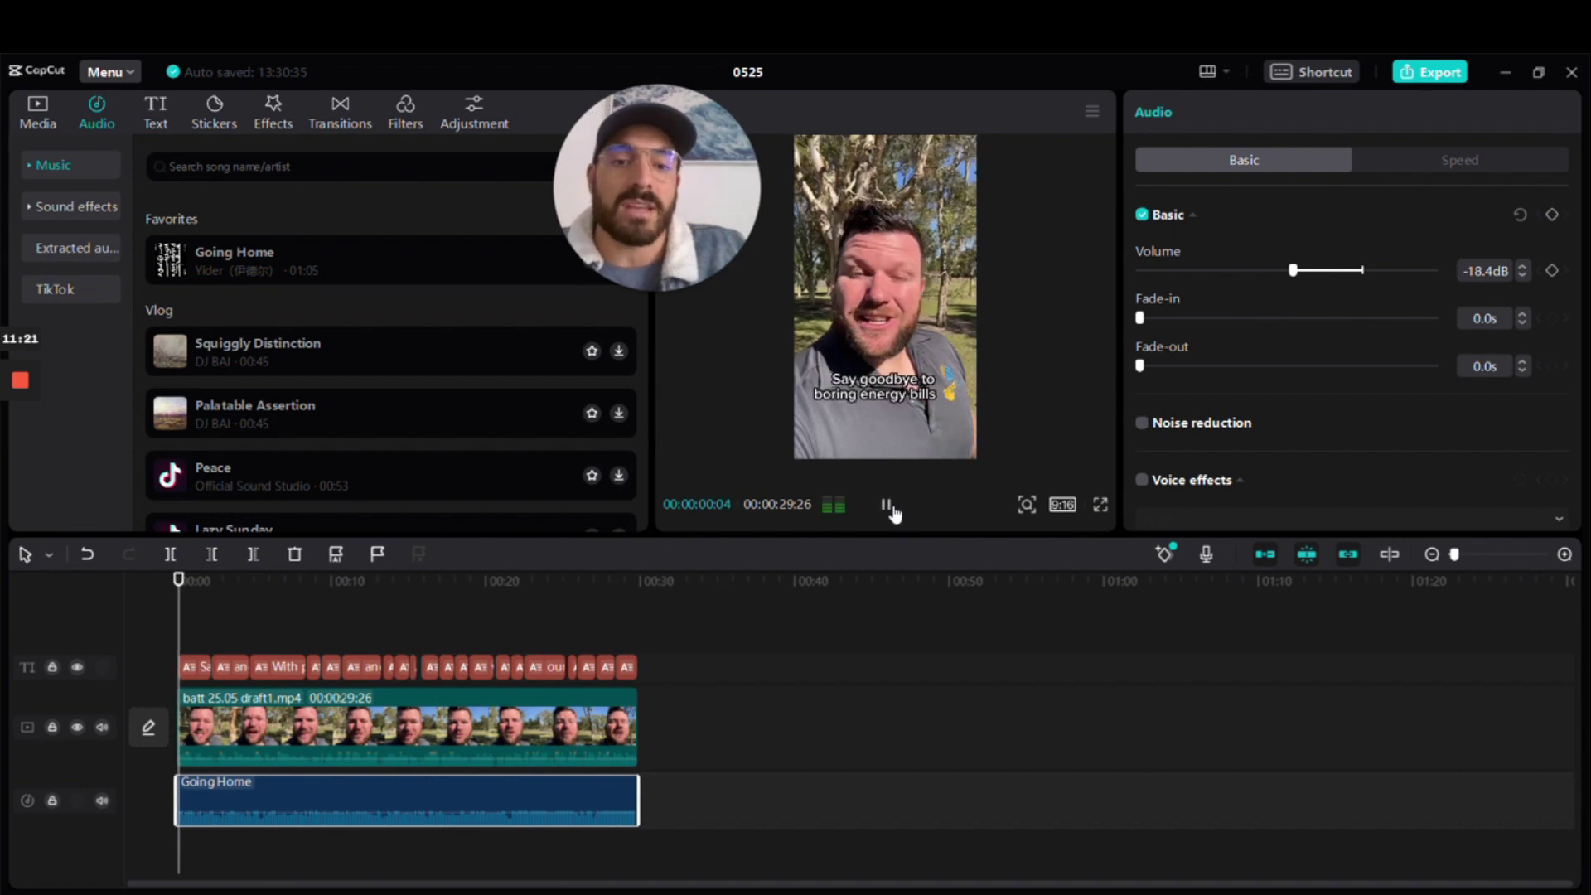
pyautogui.click(887, 507)
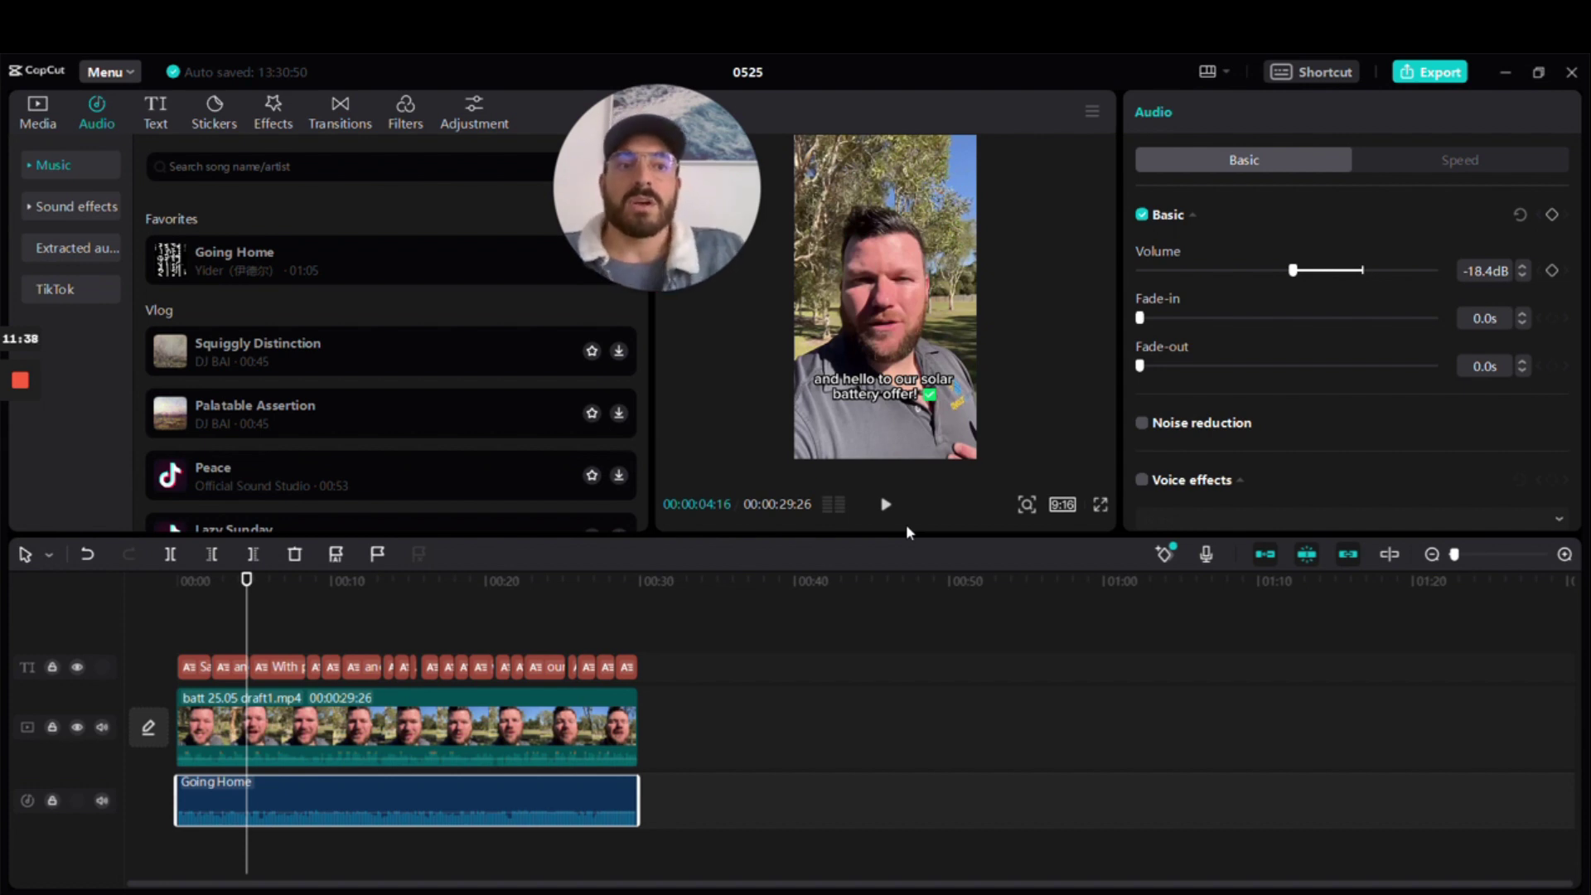
# - Export the video as a 1080p mp4 titled 'Say hello to solar 25.05.23', skipping sharing
pyautogui.click(1424, 76)
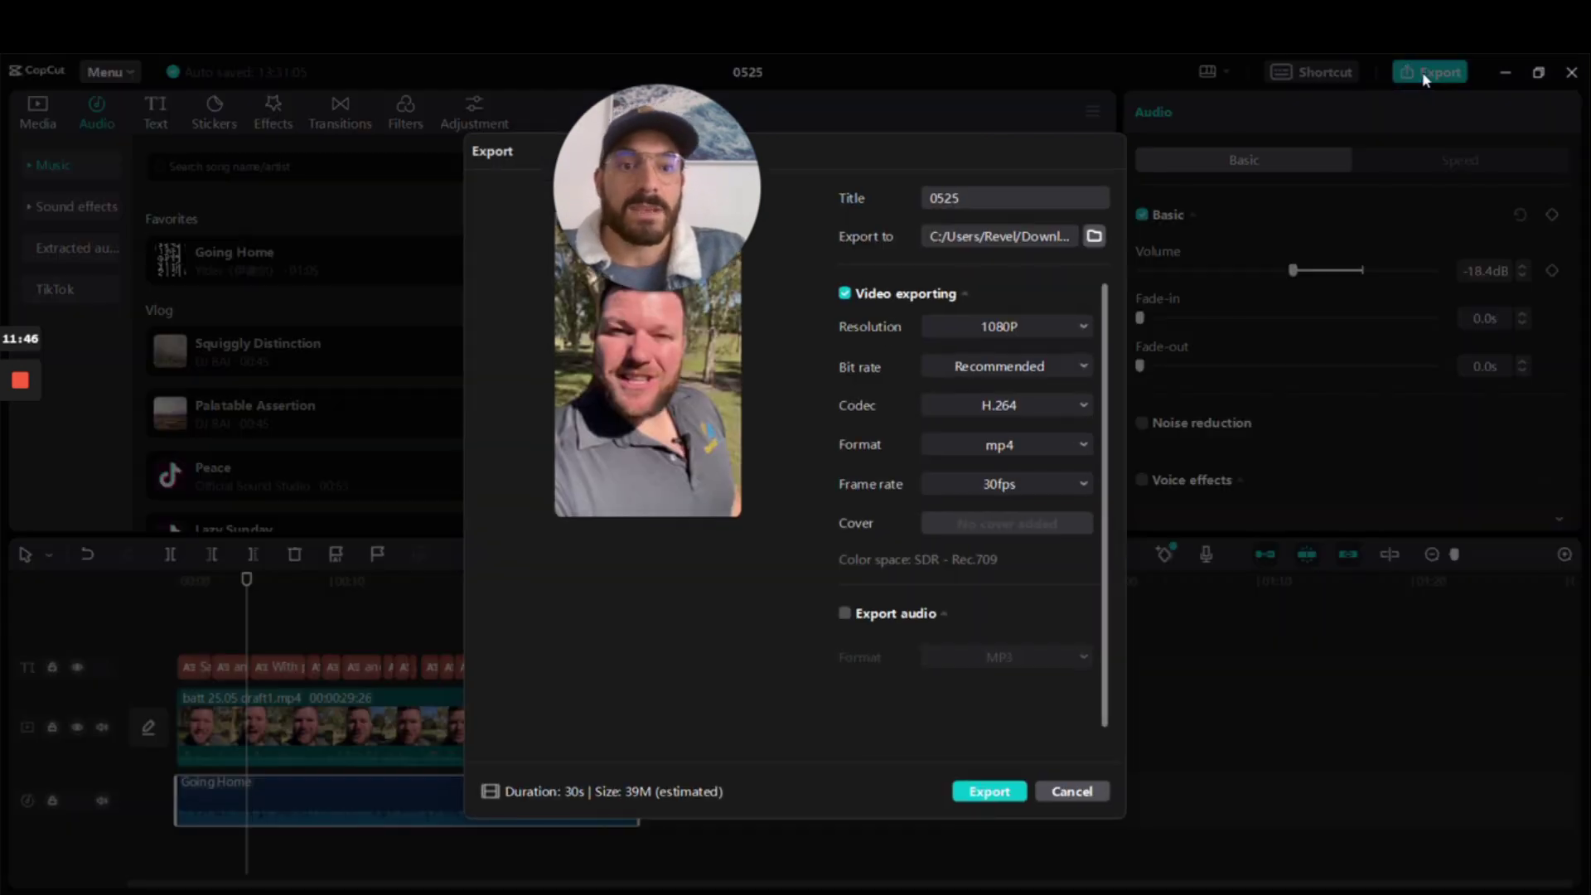
pyautogui.click(1016, 196)
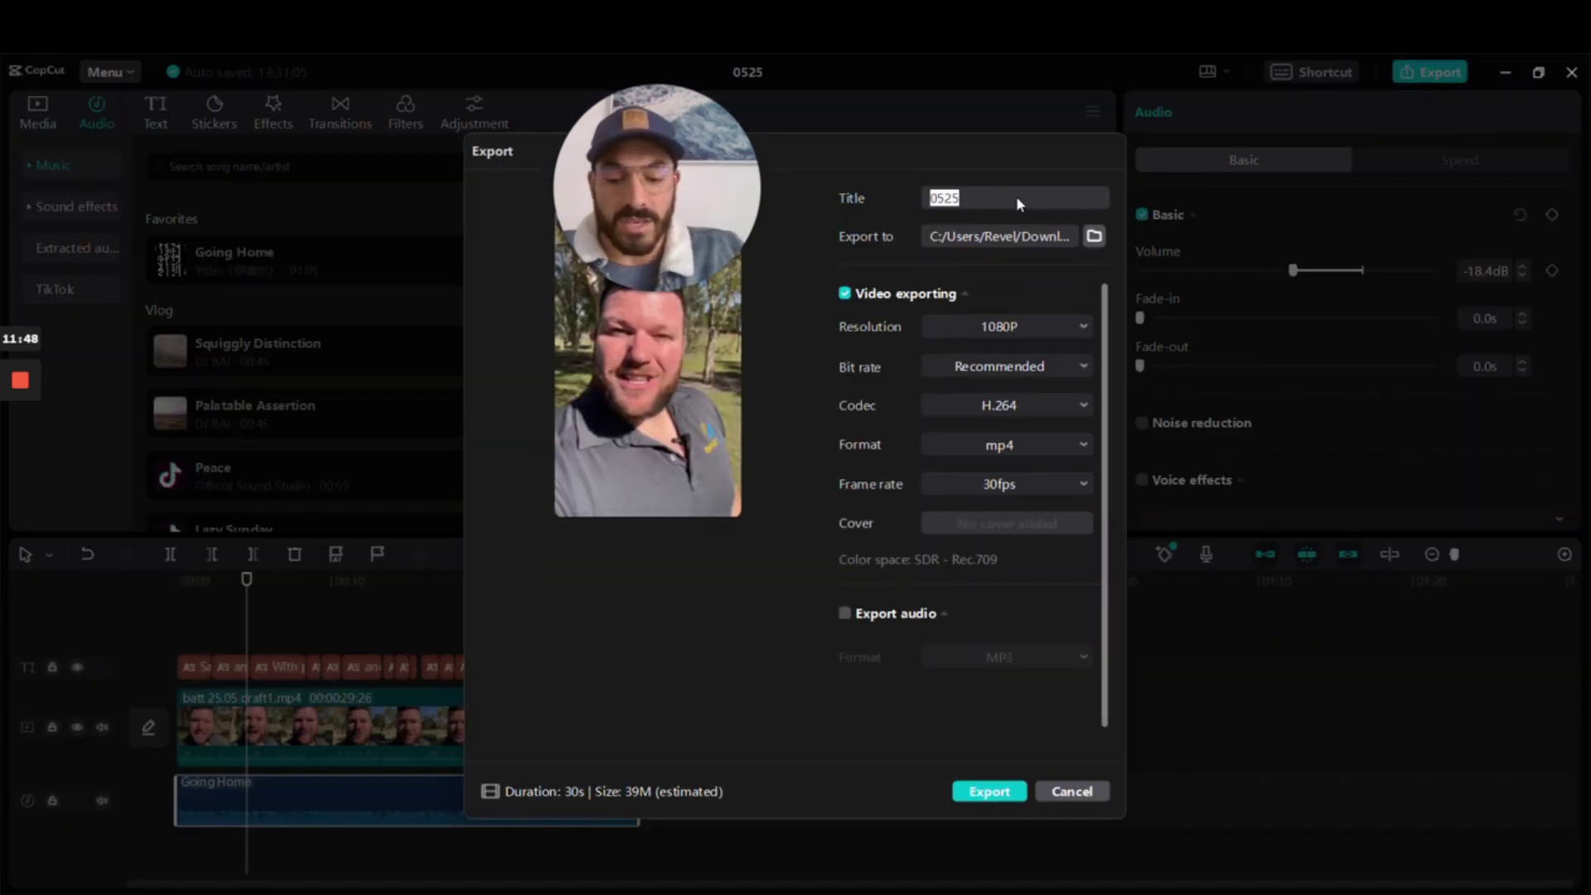
pyautogui.write('Say hello to solar')
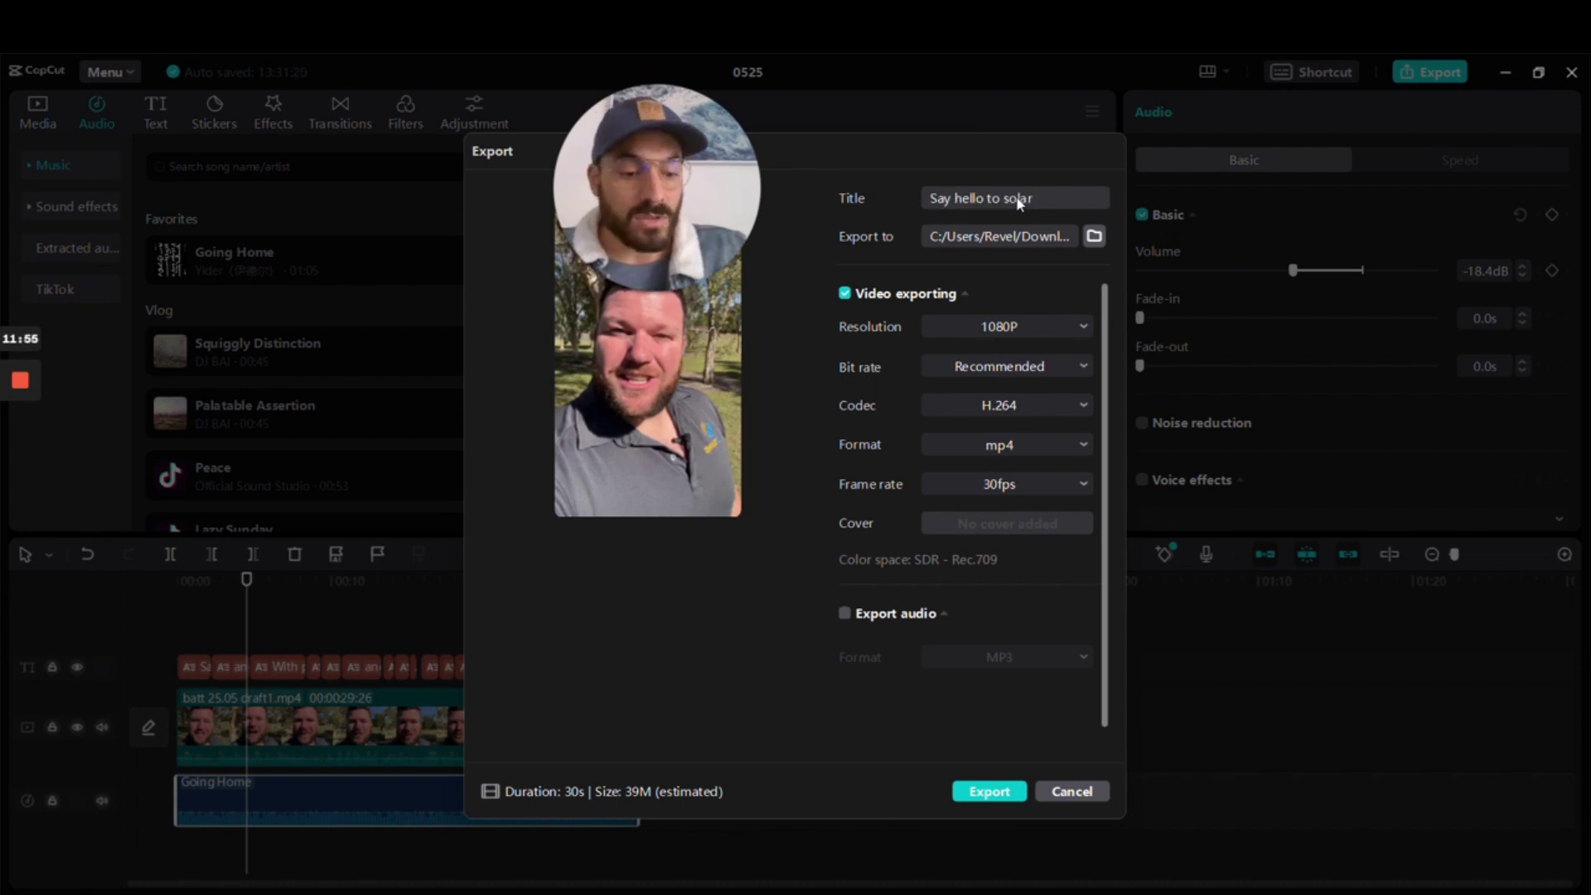
pyautogui.write(' 25.05.23')
pyautogui.click(990, 792)
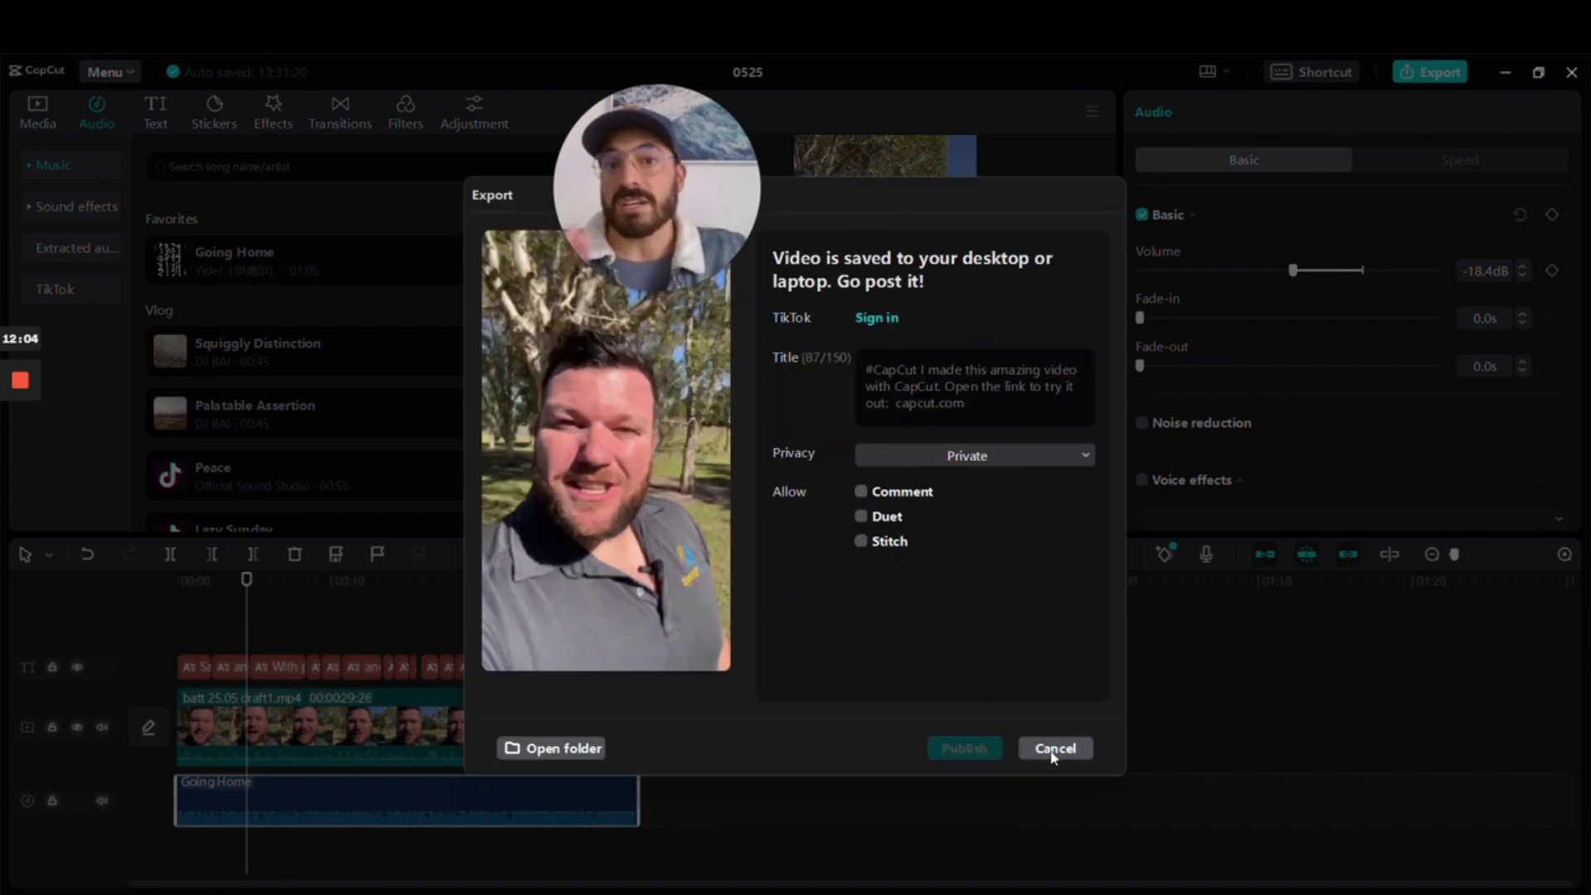
pyautogui.click(1053, 751)
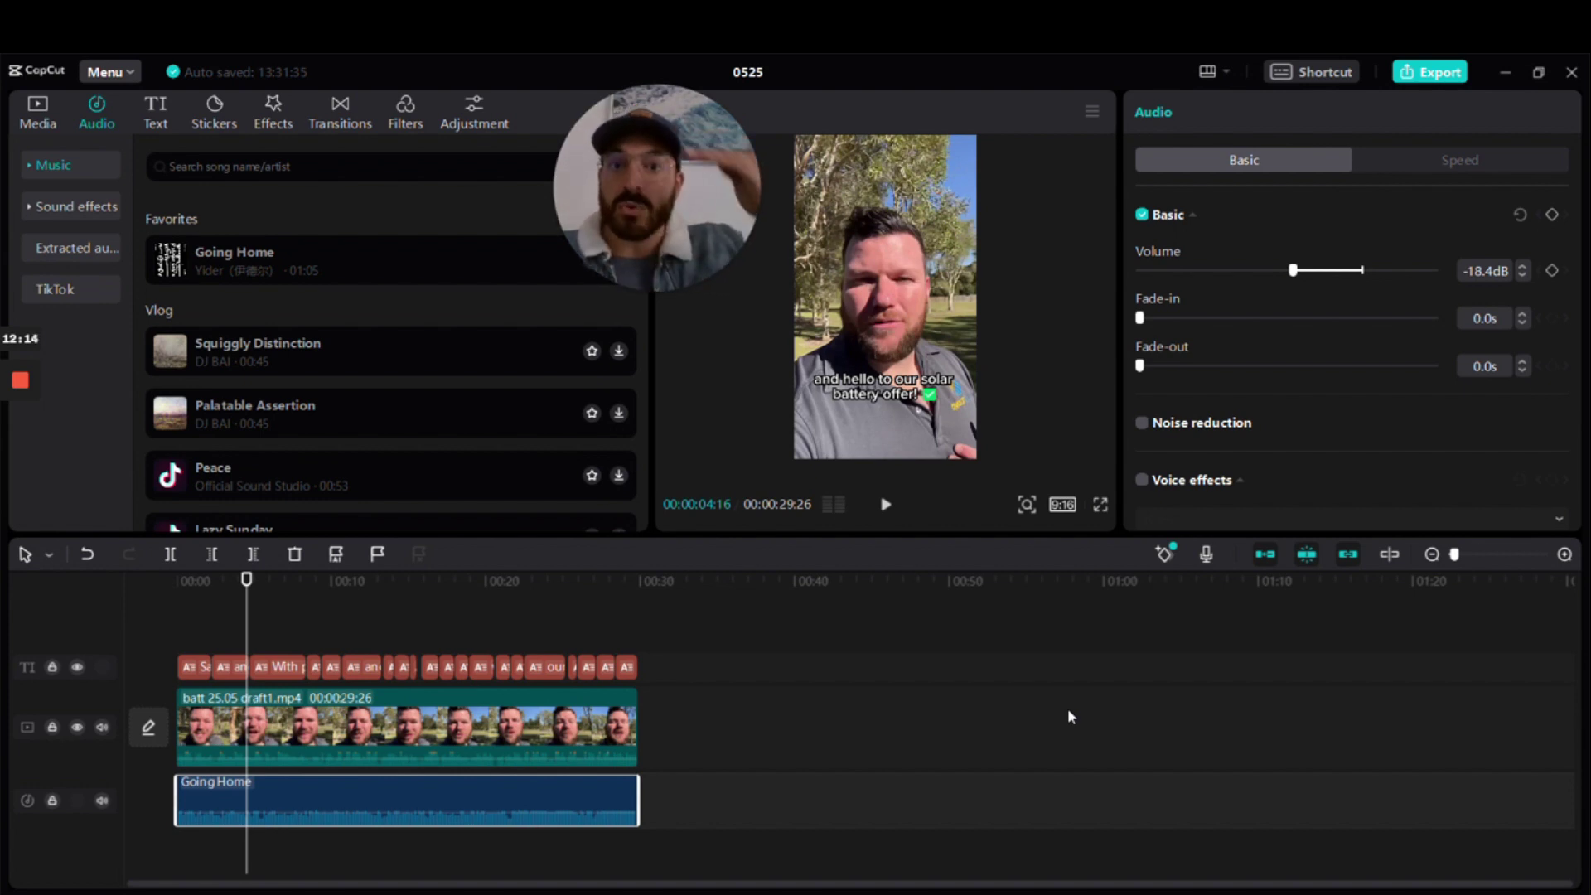
# - Set the canvas to 3:4, enlarge the footage to 133% and recentre it, then replay to check
pyautogui.click(1071, 507)
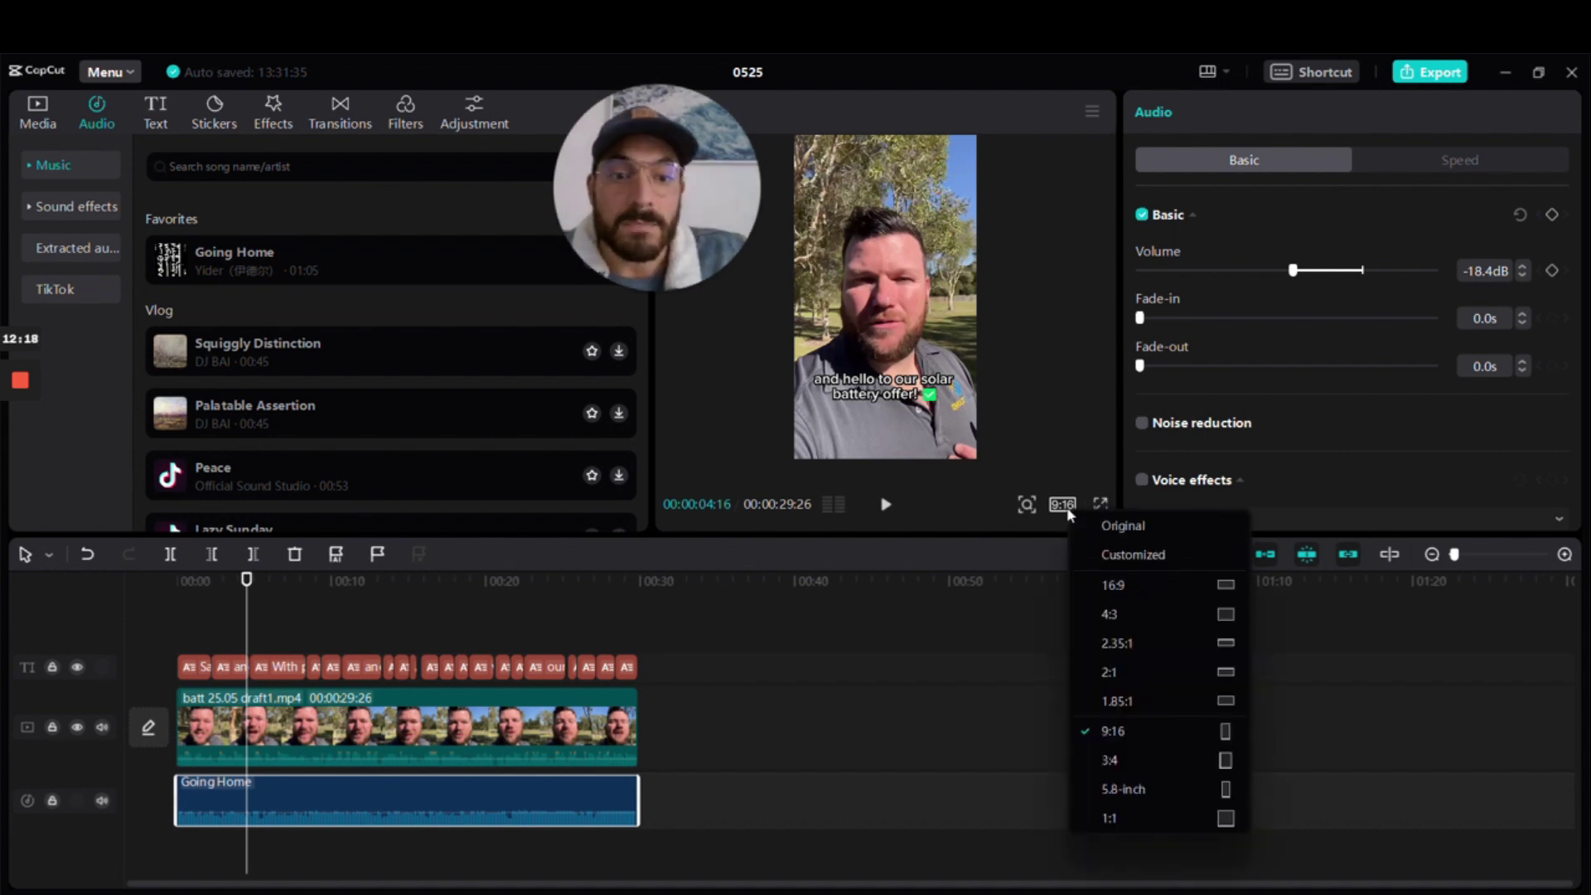
pyautogui.click(1138, 759)
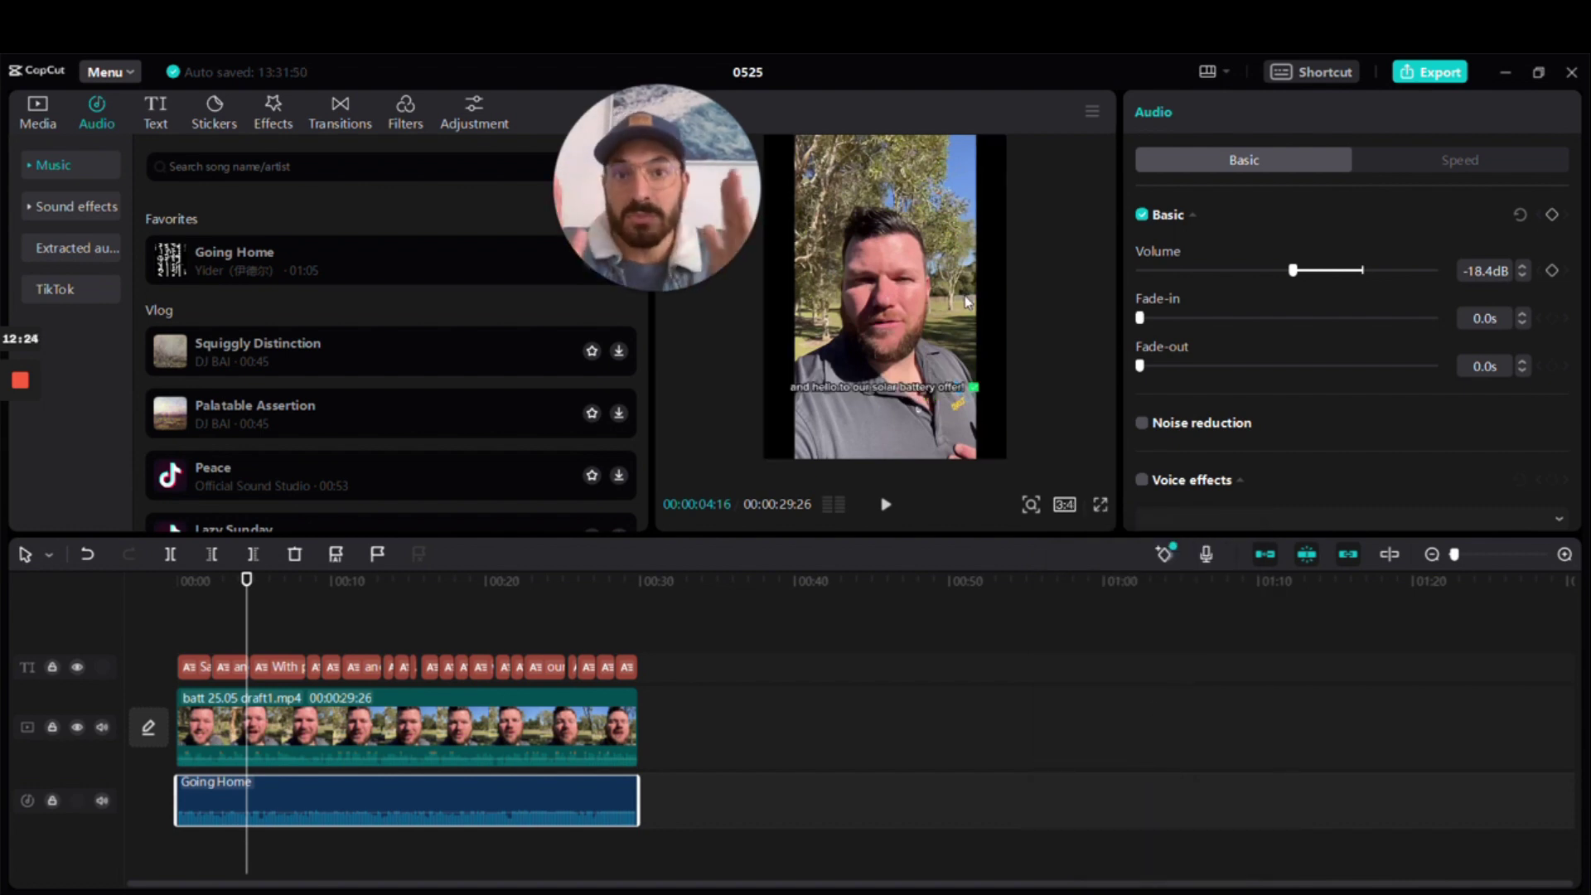
pyautogui.click(912, 267)
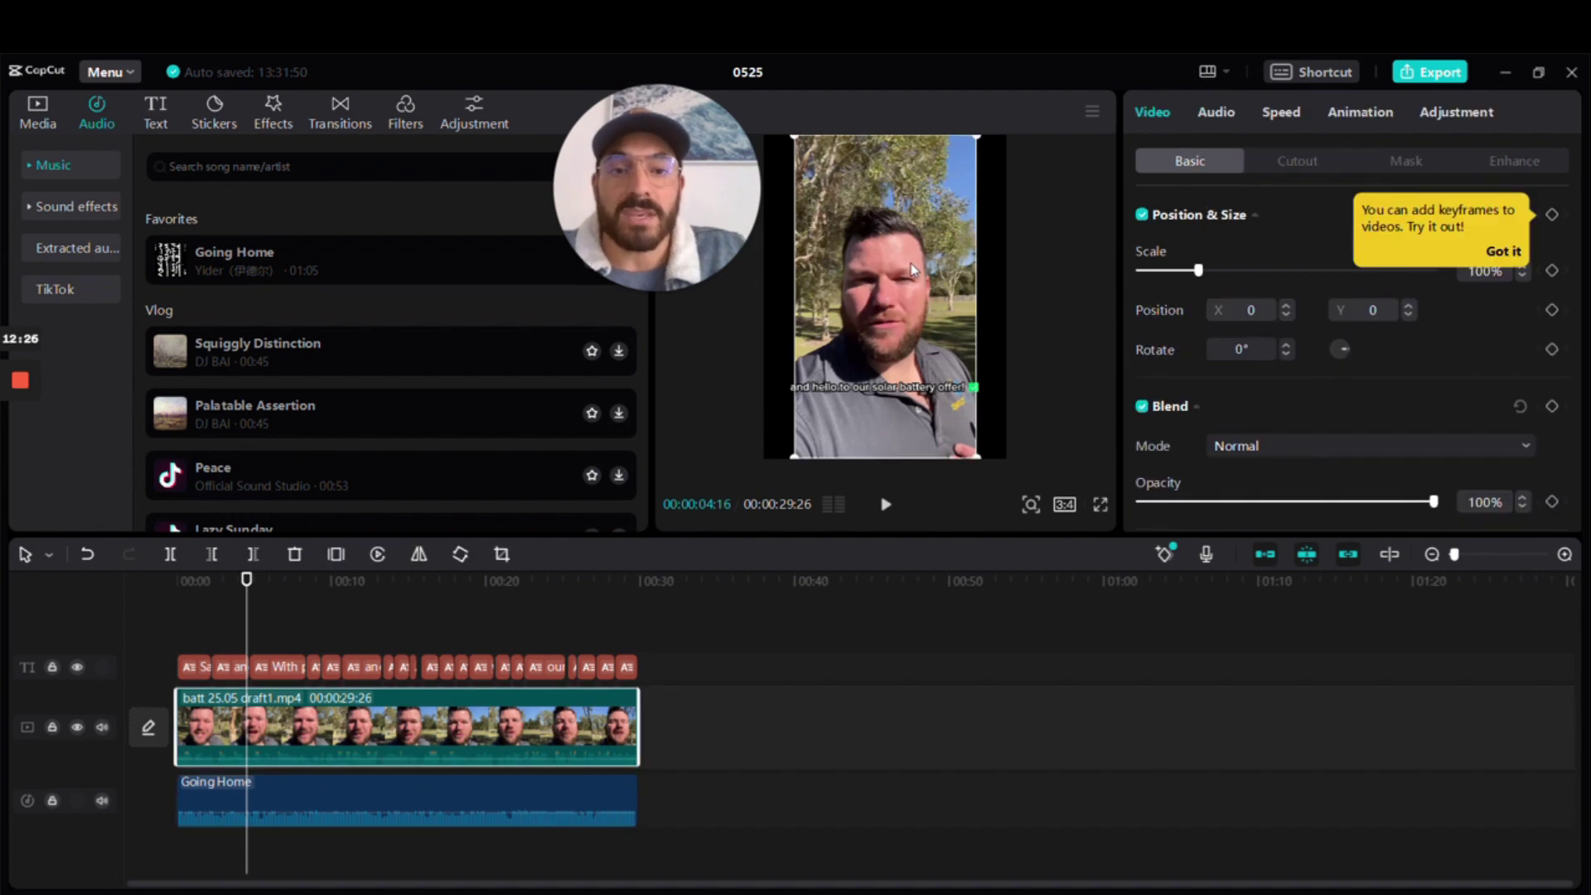
pyautogui.moveTo(934, 325); pyautogui.dragTo(930, 274)
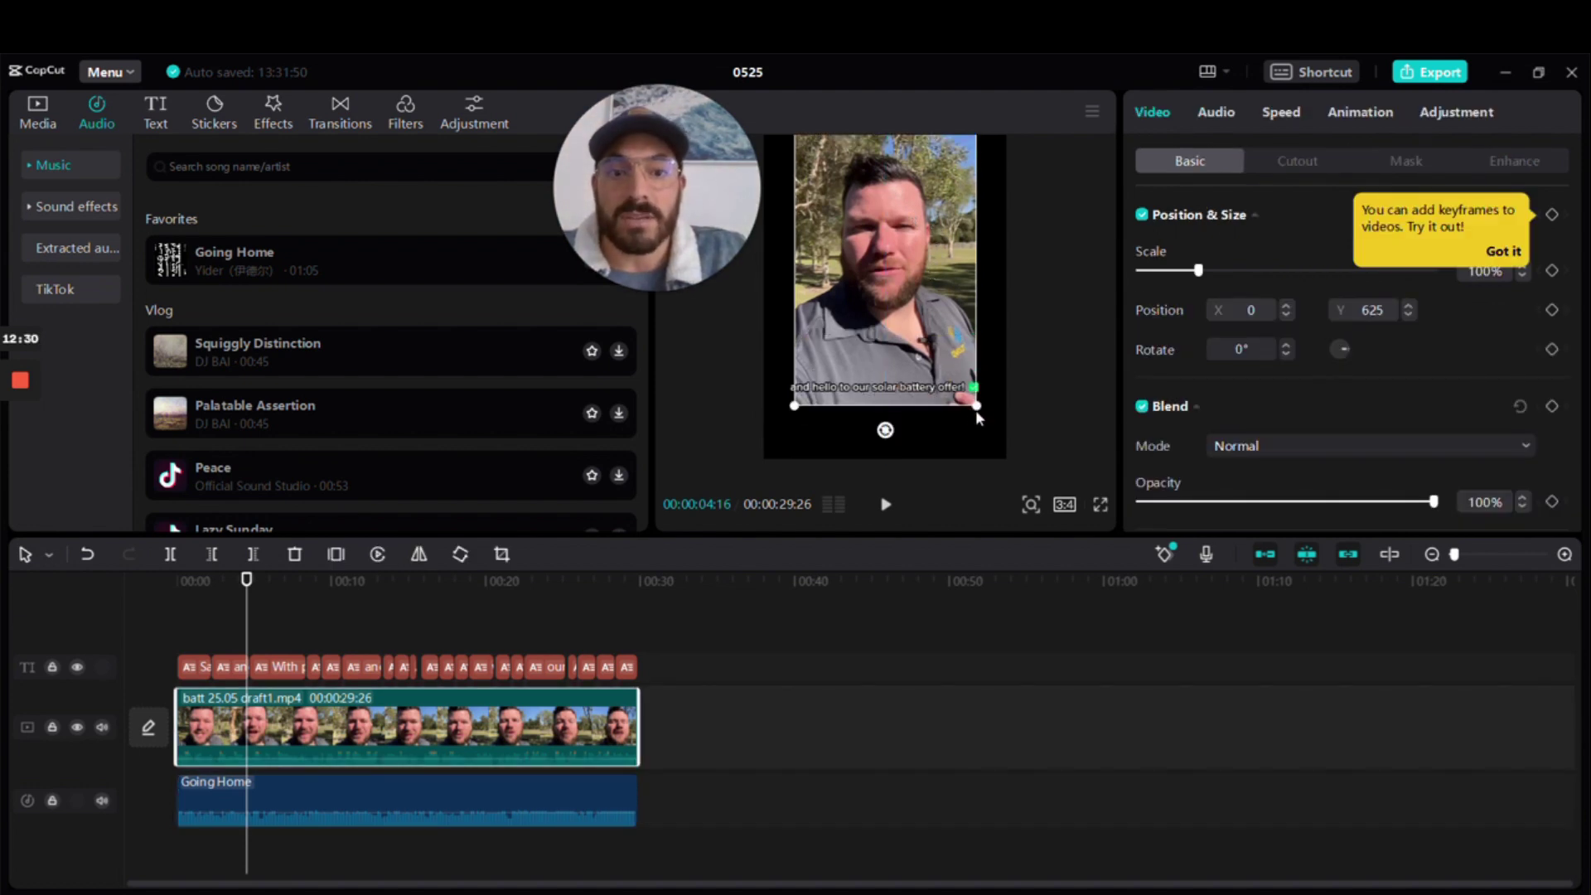
pyautogui.moveTo(978, 411); pyautogui.dragTo(1008, 455)
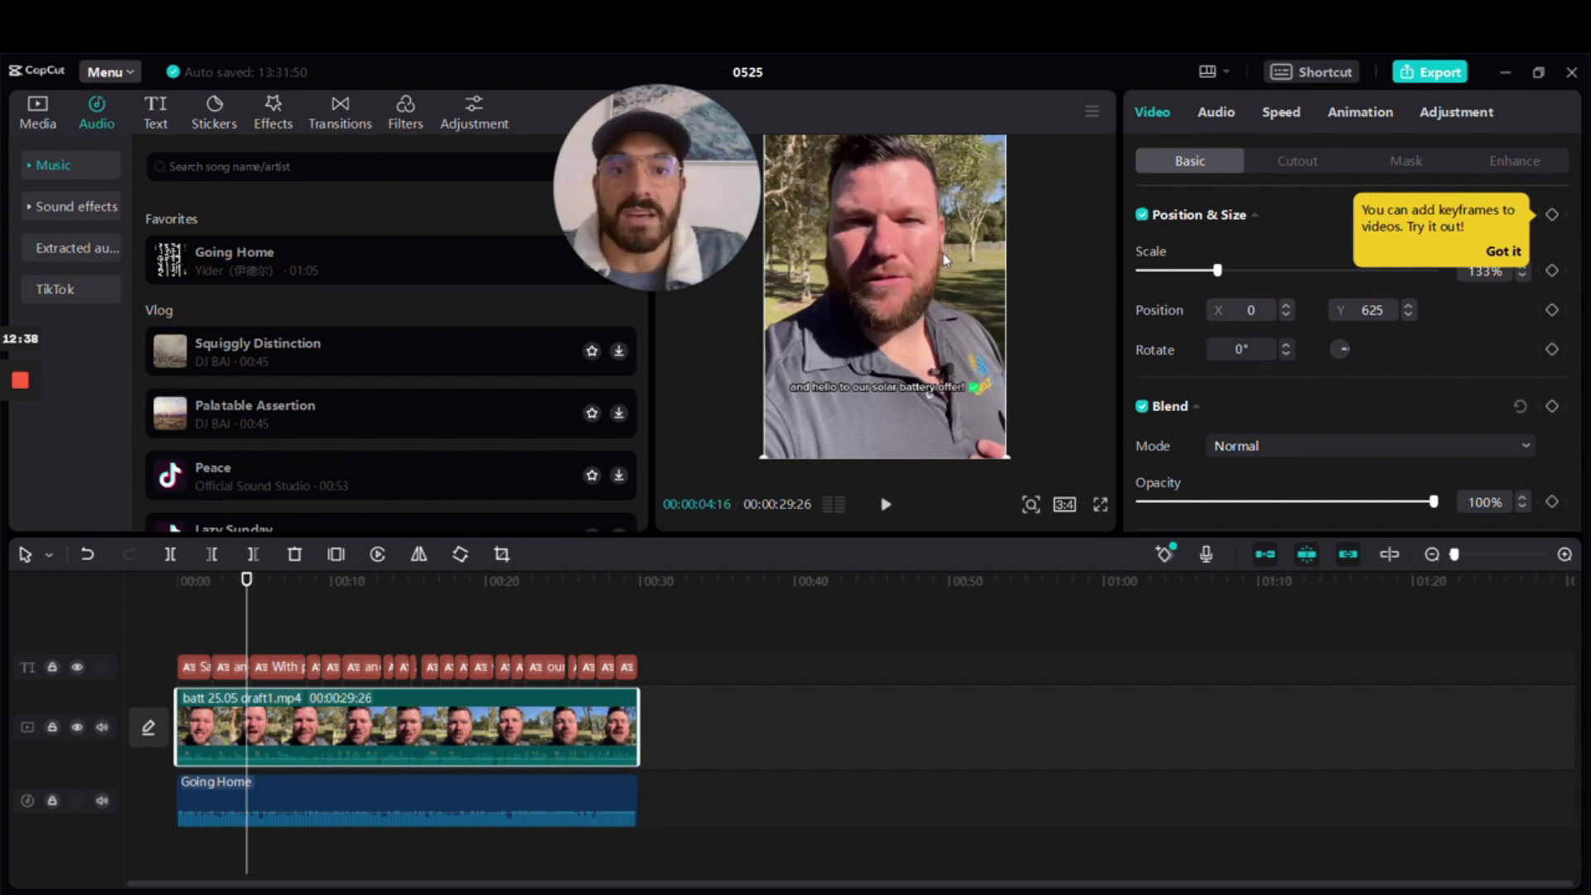
pyautogui.moveTo(945, 269); pyautogui.dragTo(950, 286)
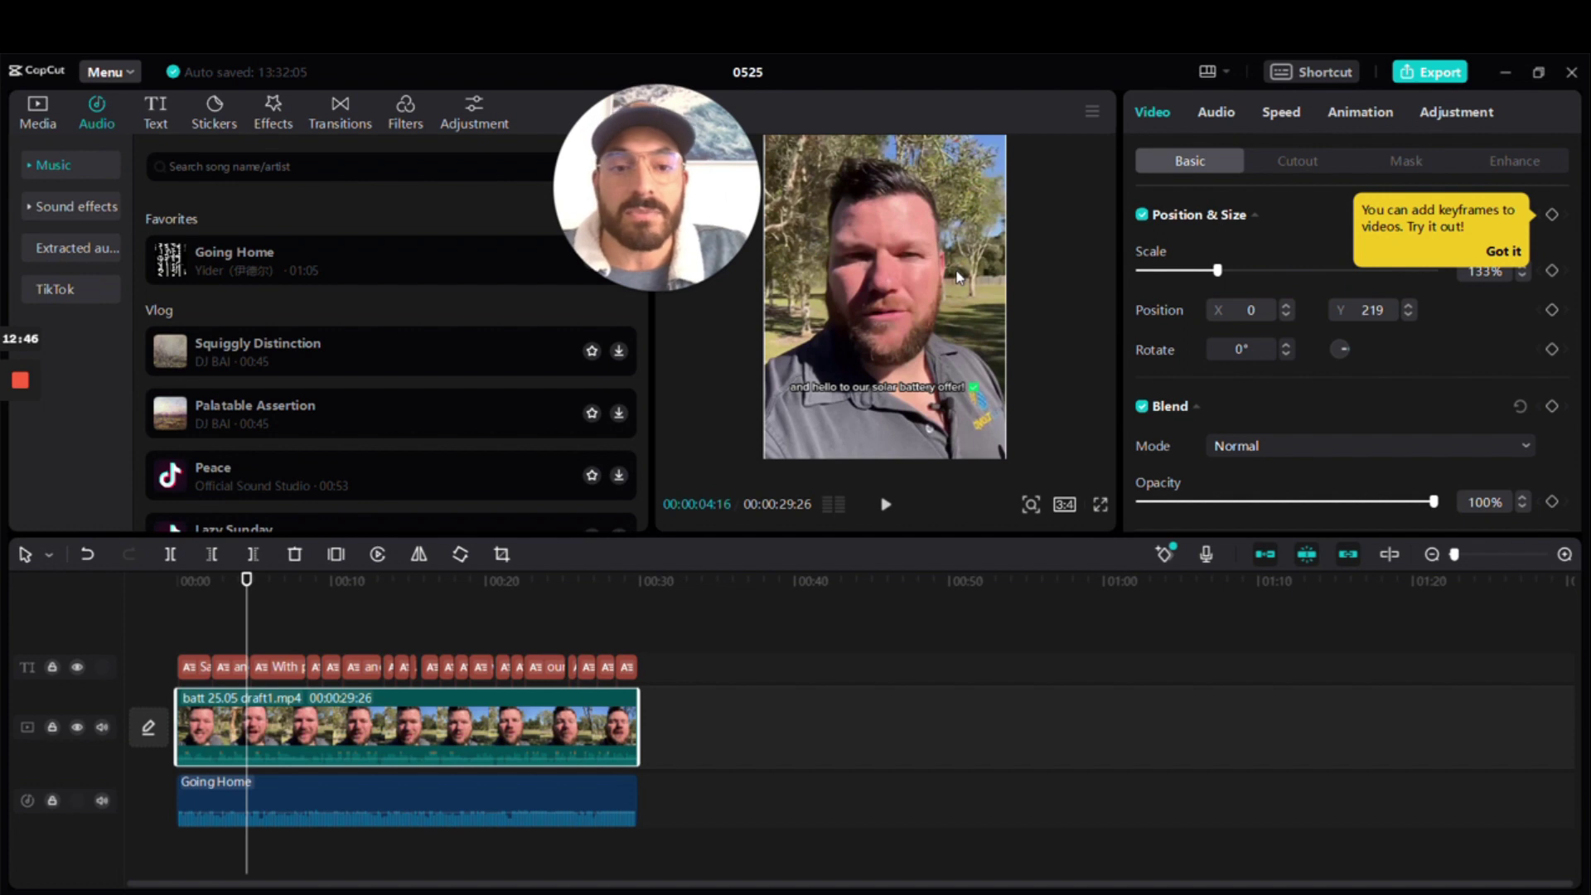
pyautogui.moveTo(247, 582); pyautogui.dragTo(171, 593)
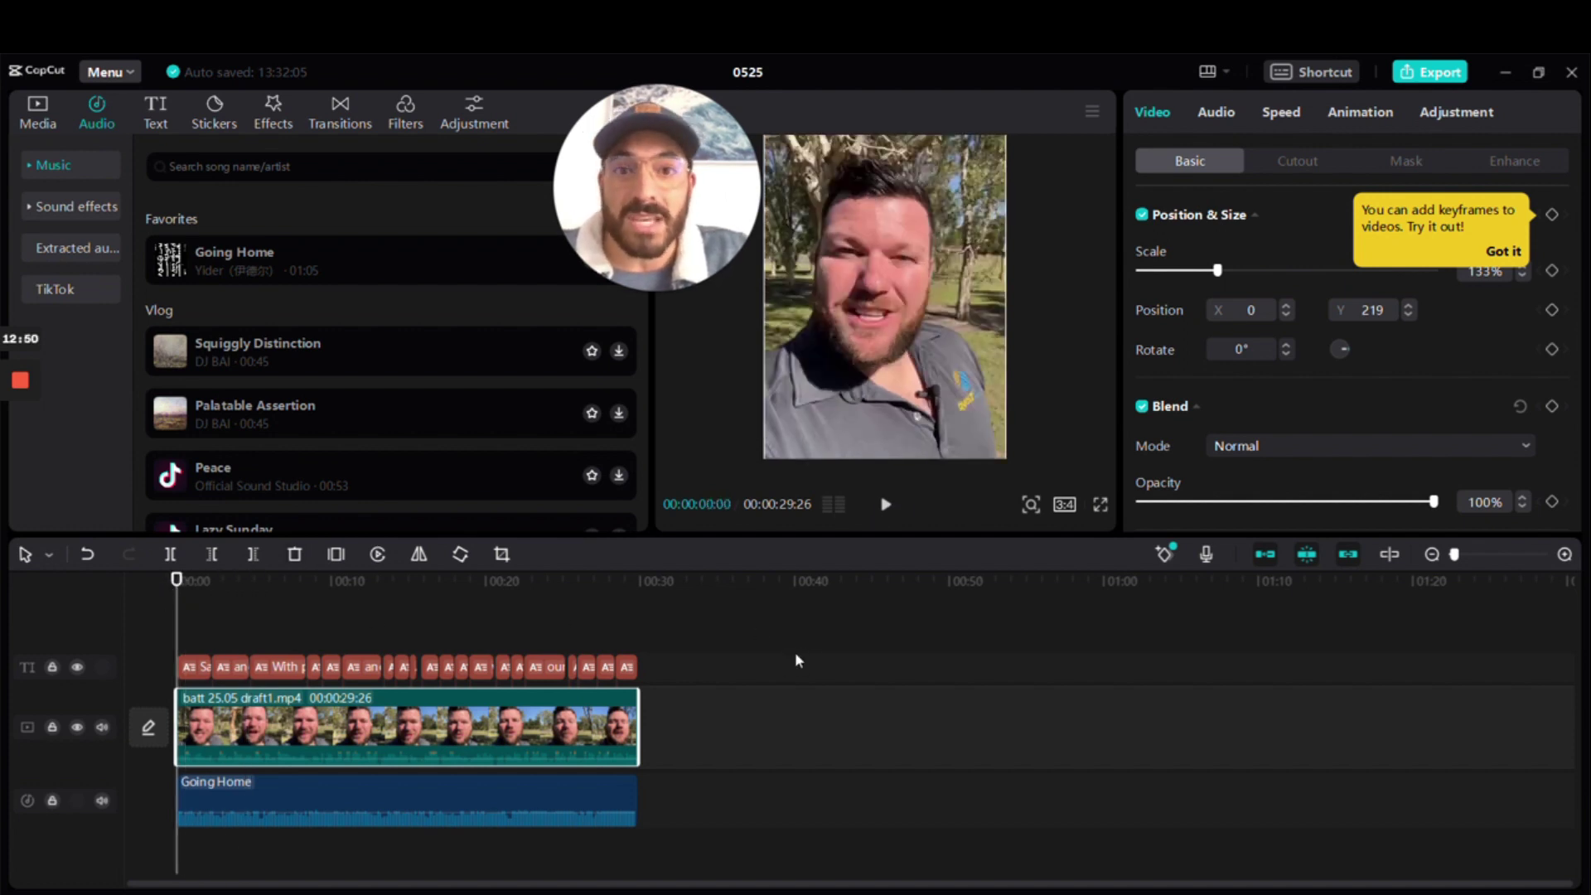
pyautogui.click(885, 506)
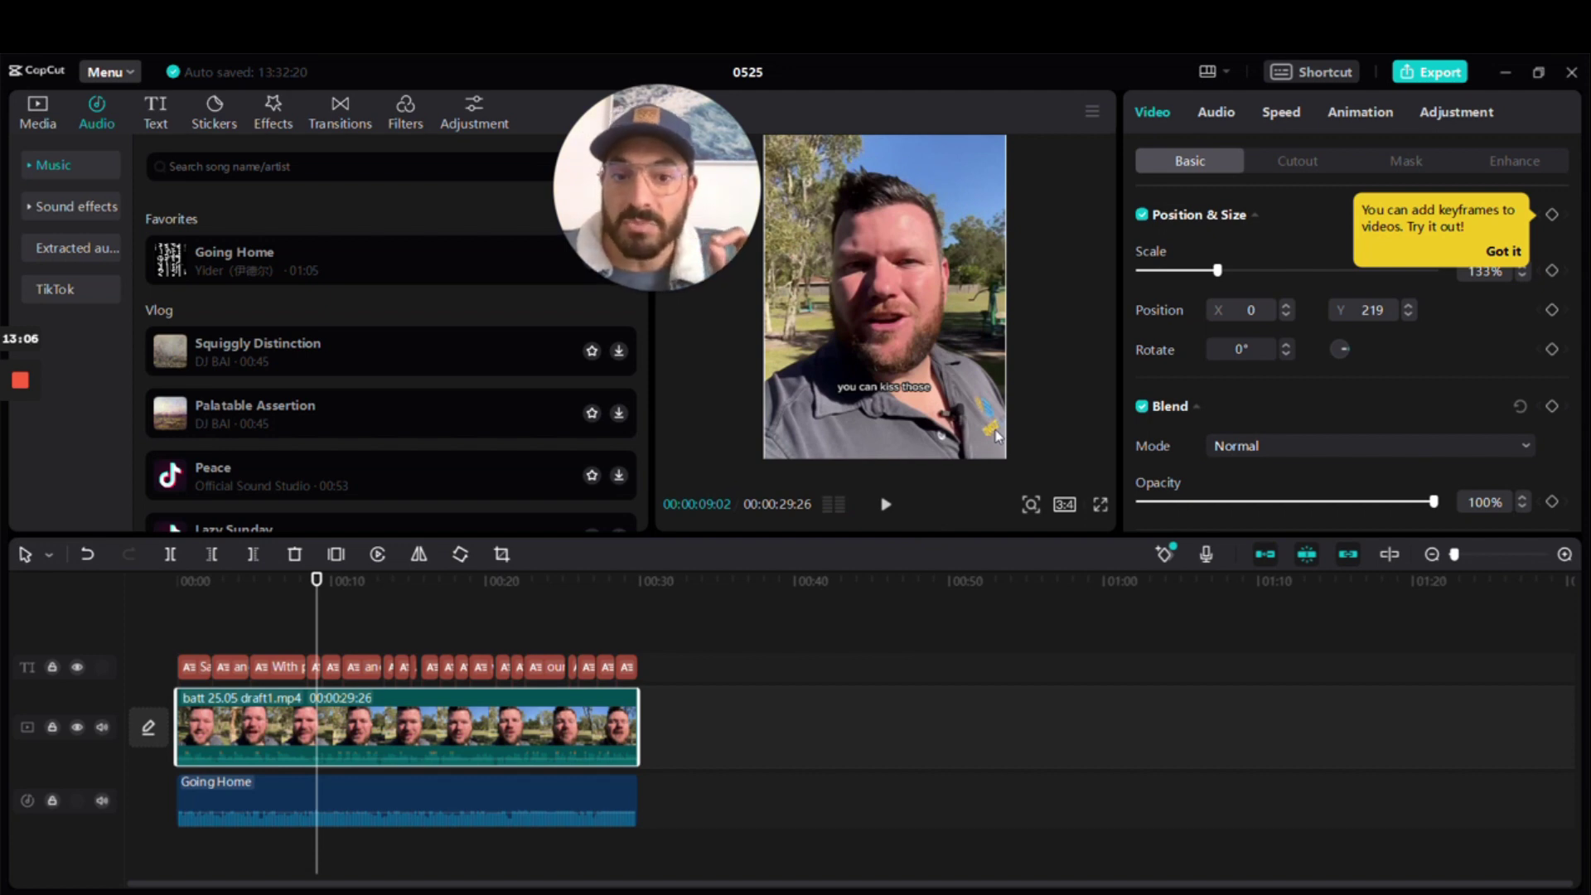
# - Set all captions to font size 13 and replay from the start to review them
pyautogui.click(873, 390)
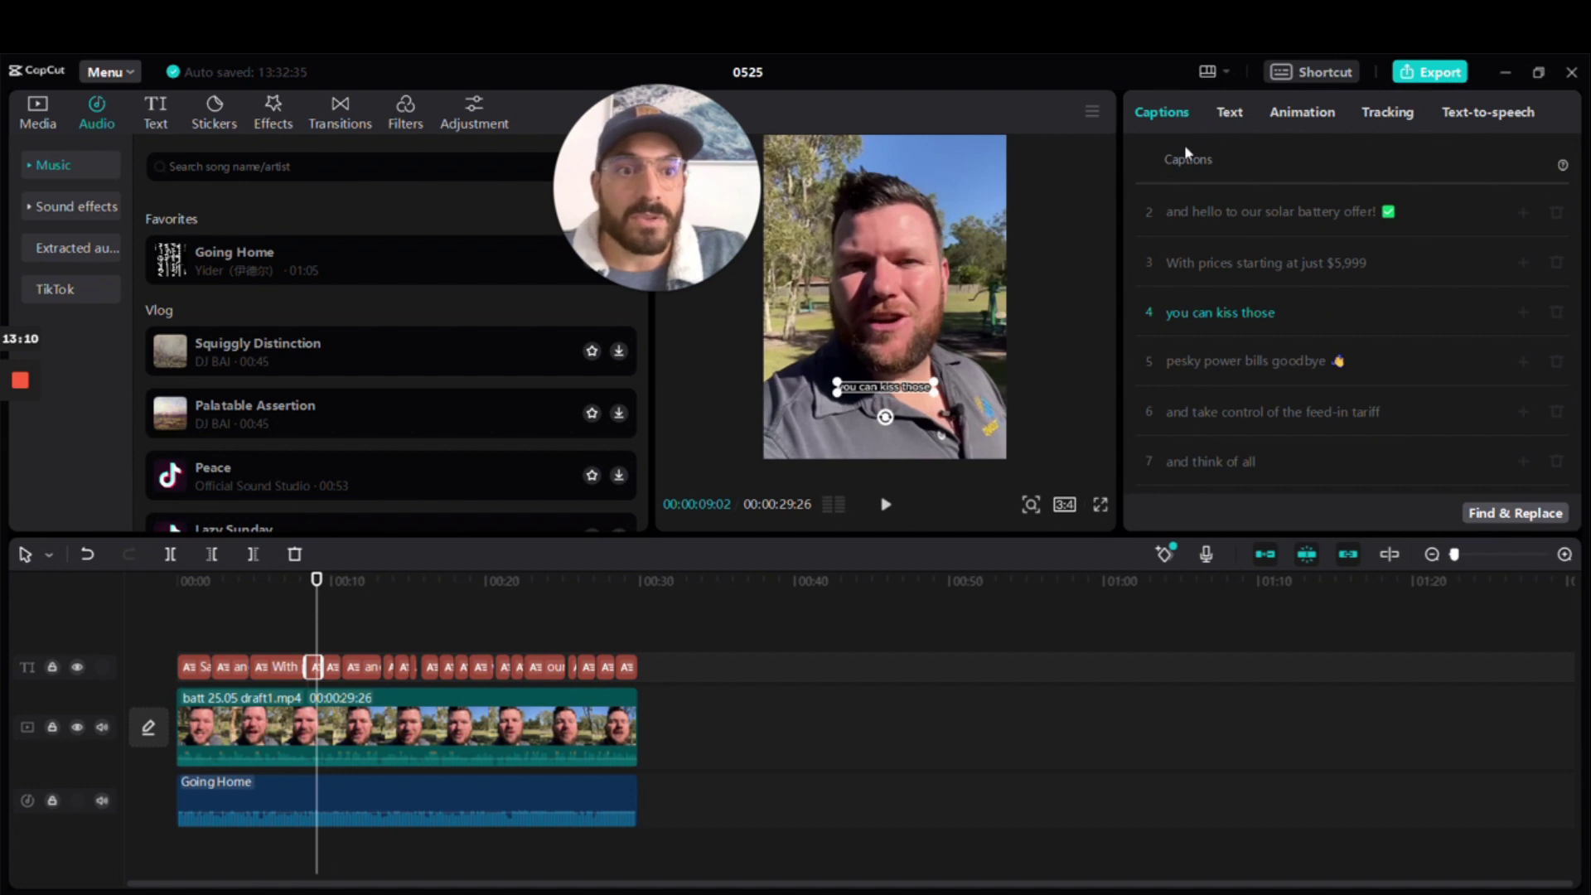
pyautogui.click(1230, 116)
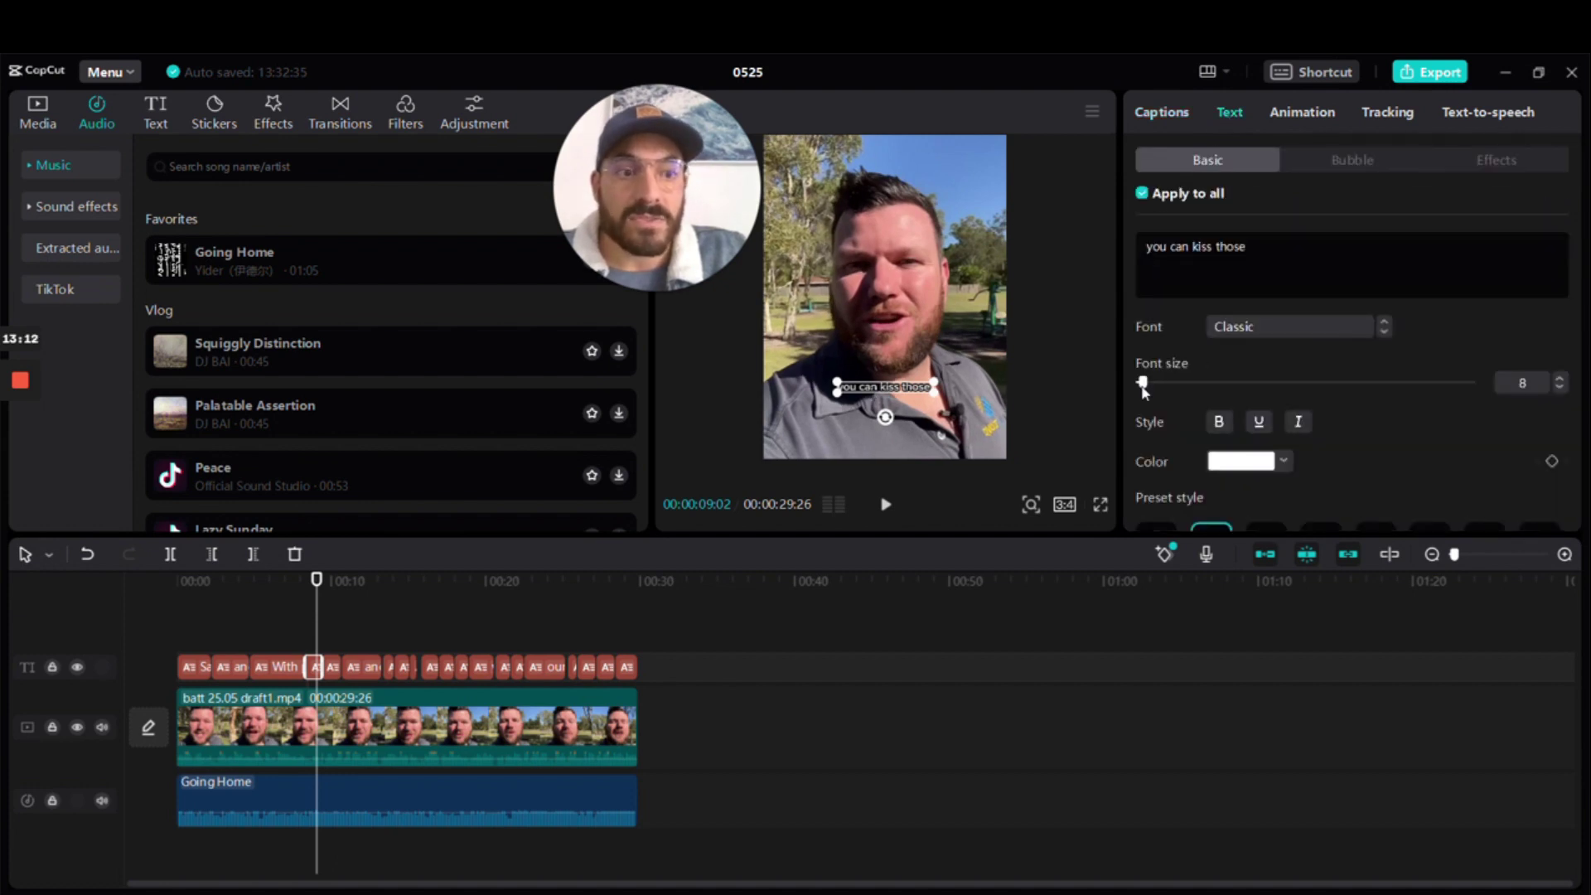
pyautogui.moveTo(1144, 389); pyautogui.dragTo(1150, 389)
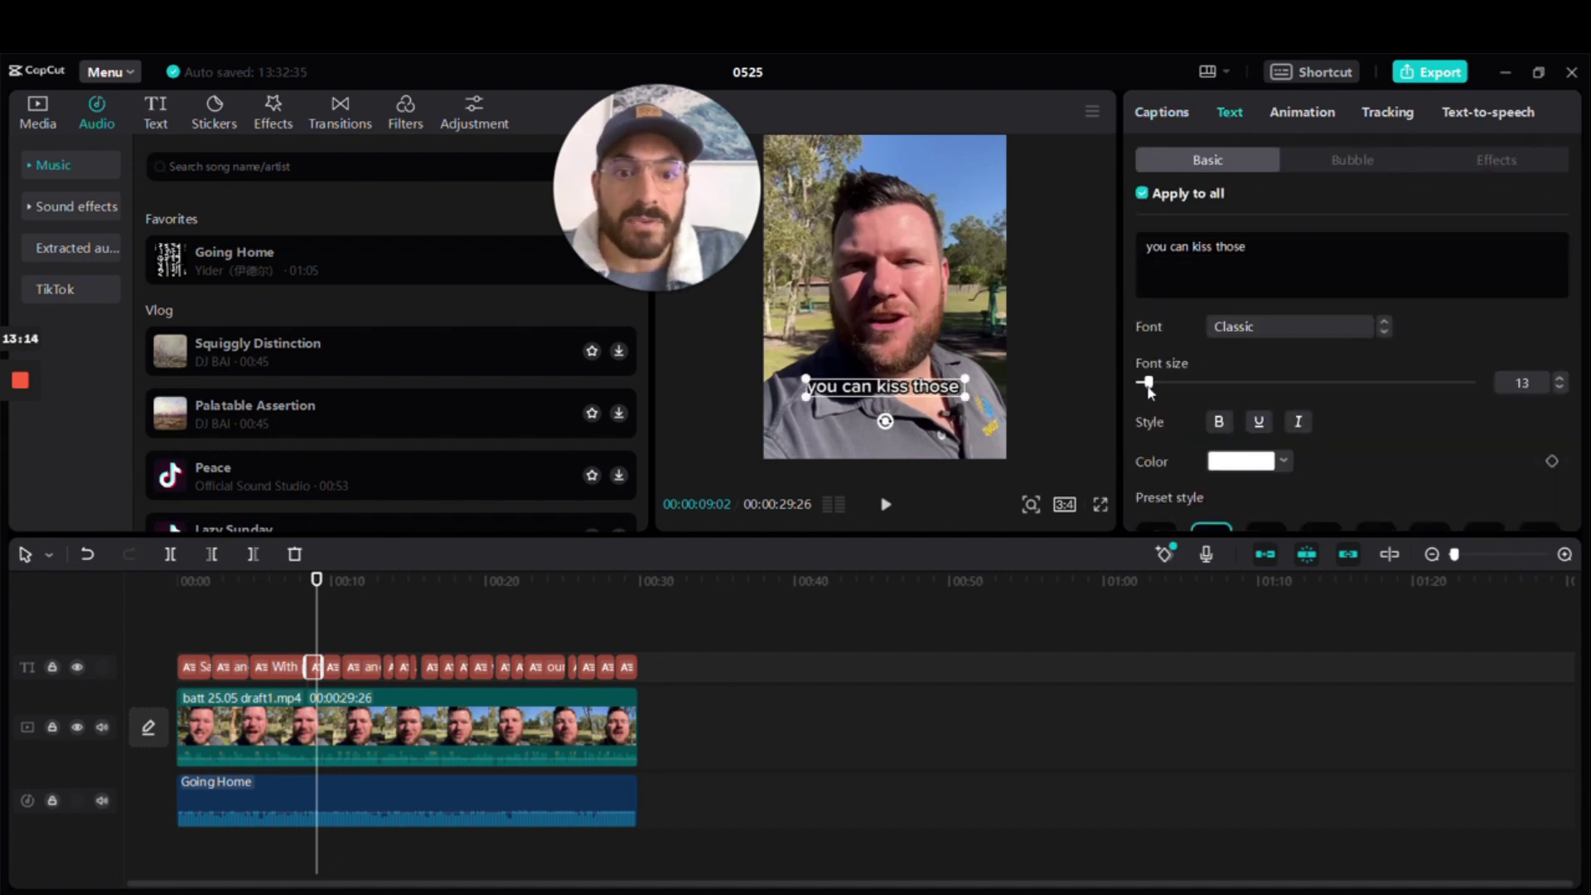
pyautogui.moveTo(316, 582); pyautogui.dragTo(139, 604)
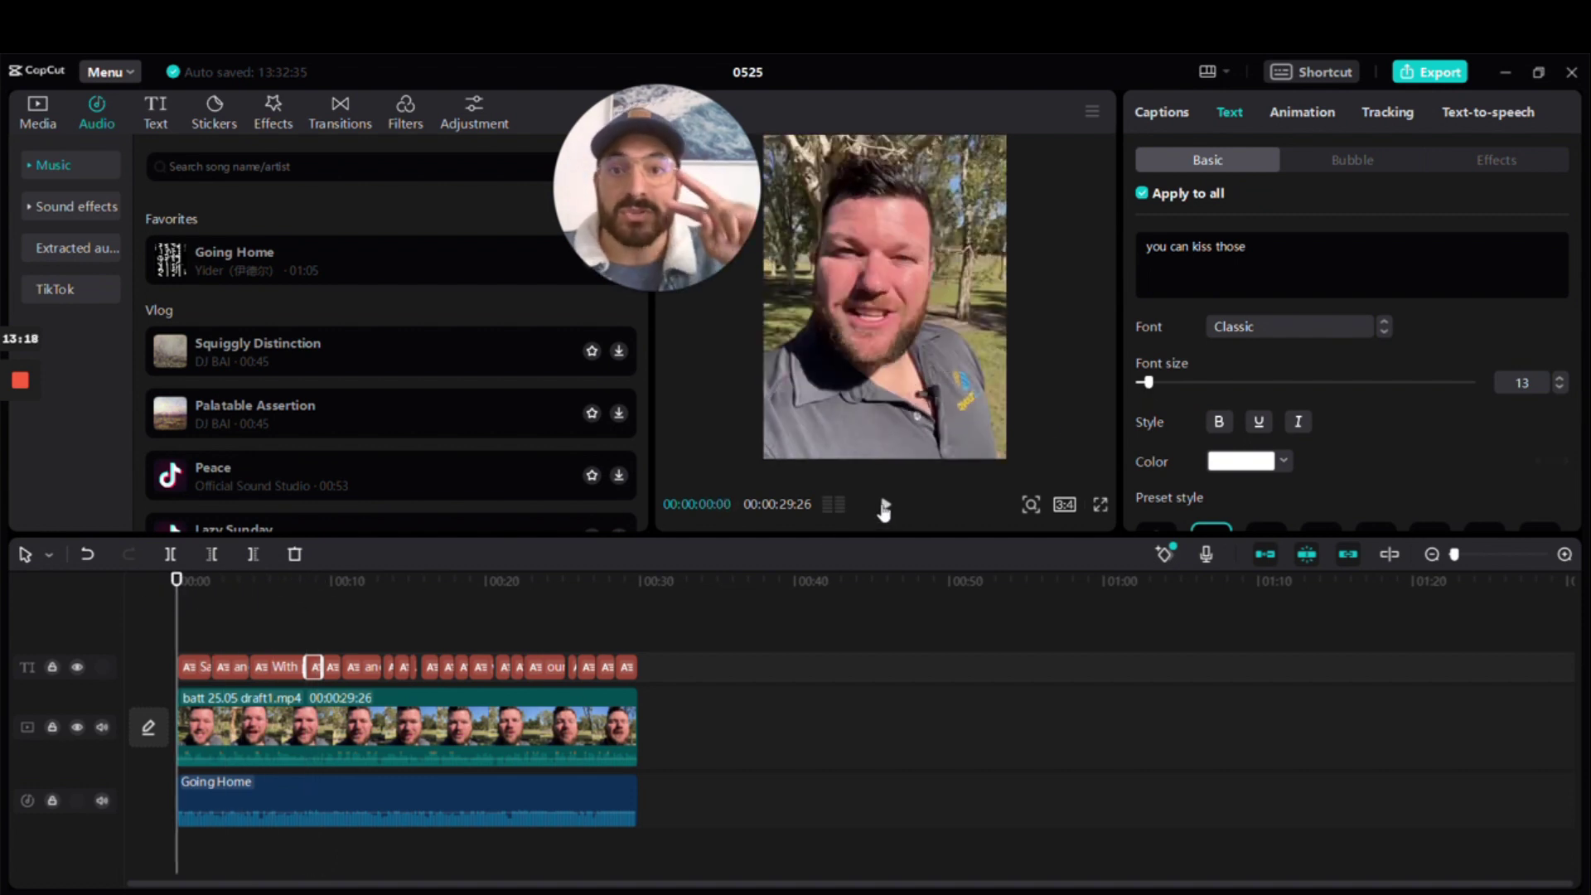
pyautogui.click(884, 507)
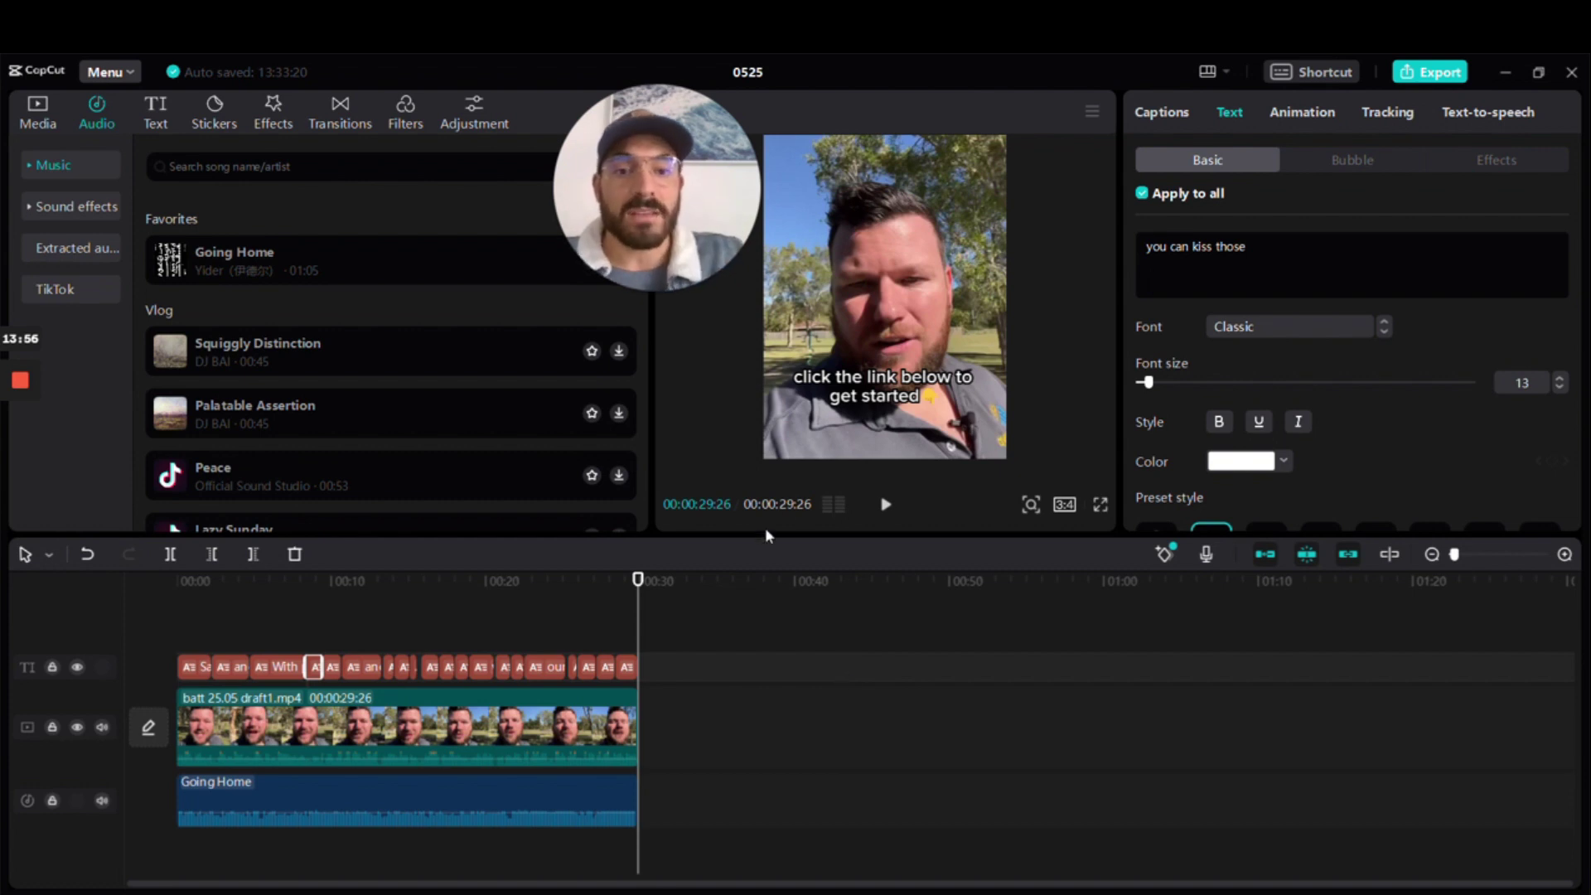
# - Drag the final 'click the link below to get started' caption lower in the frame
pyautogui.click(871, 402)
pyautogui.moveTo(896, 388); pyautogui.dragTo(899, 412)
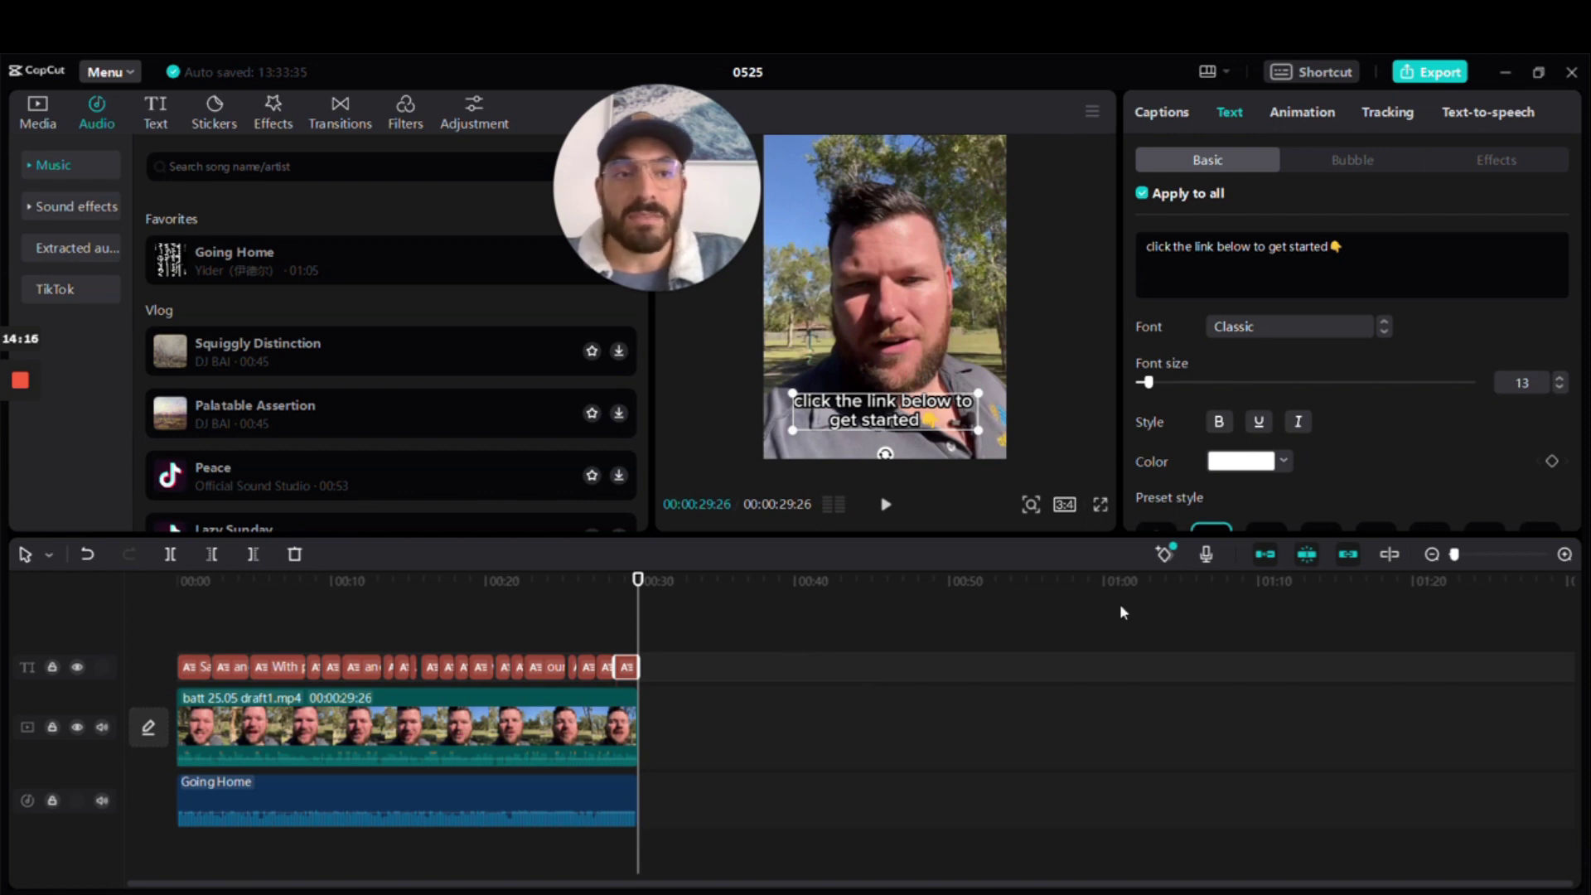
pyautogui.click(510, 579)
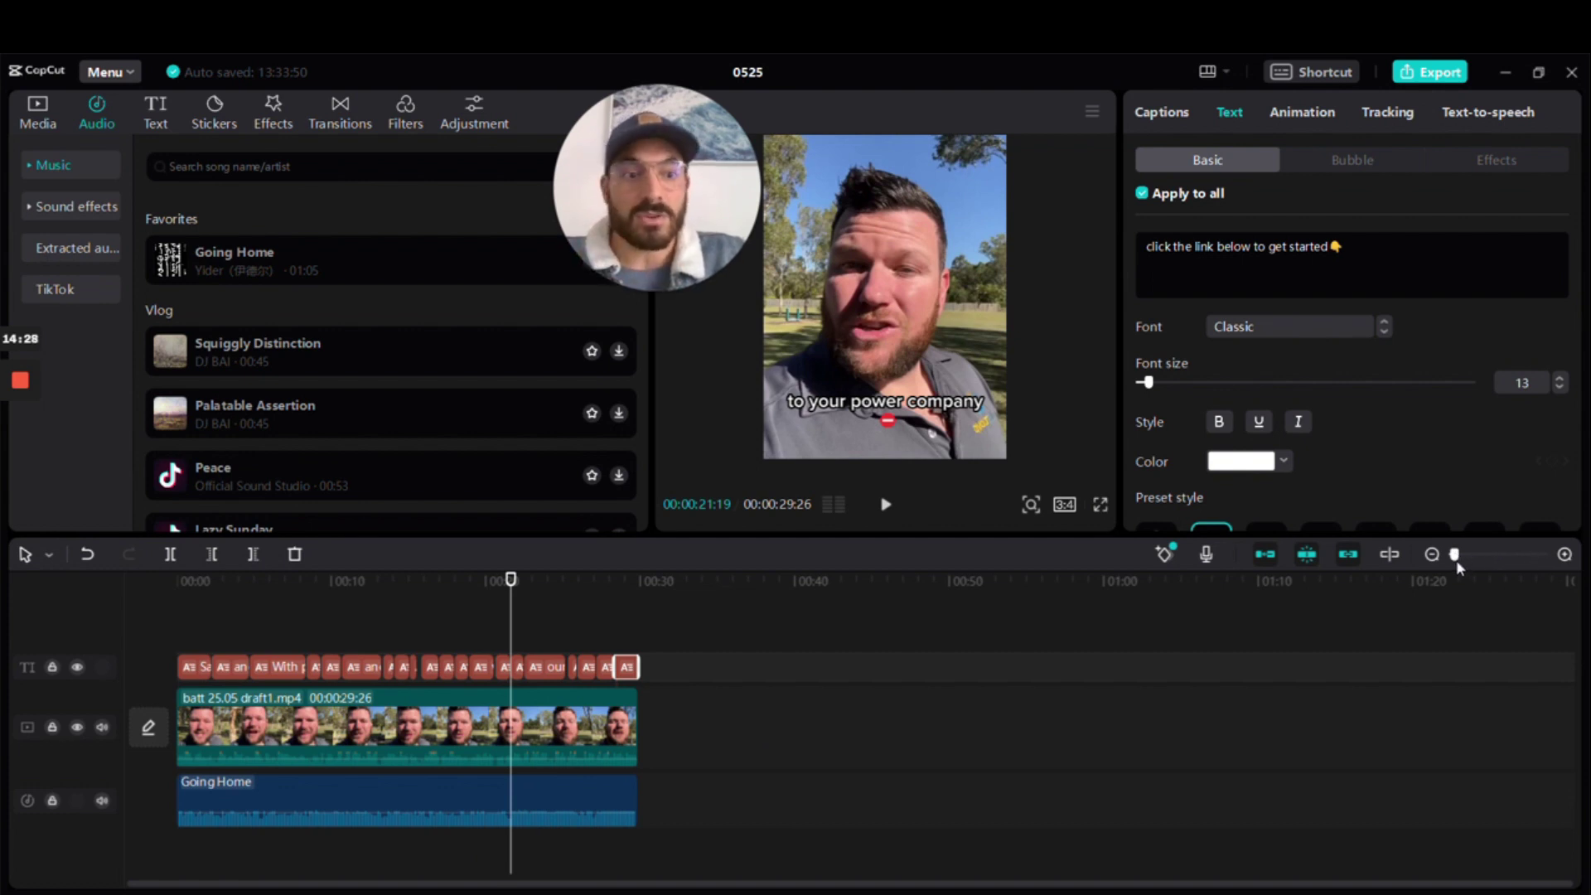
# - Split the Going Home music at 21:10, delete the remainder, and paste a copy after it
pyautogui.moveTo(1455, 556); pyautogui.dragTo(1480, 555)
pyautogui.click(876, 579)
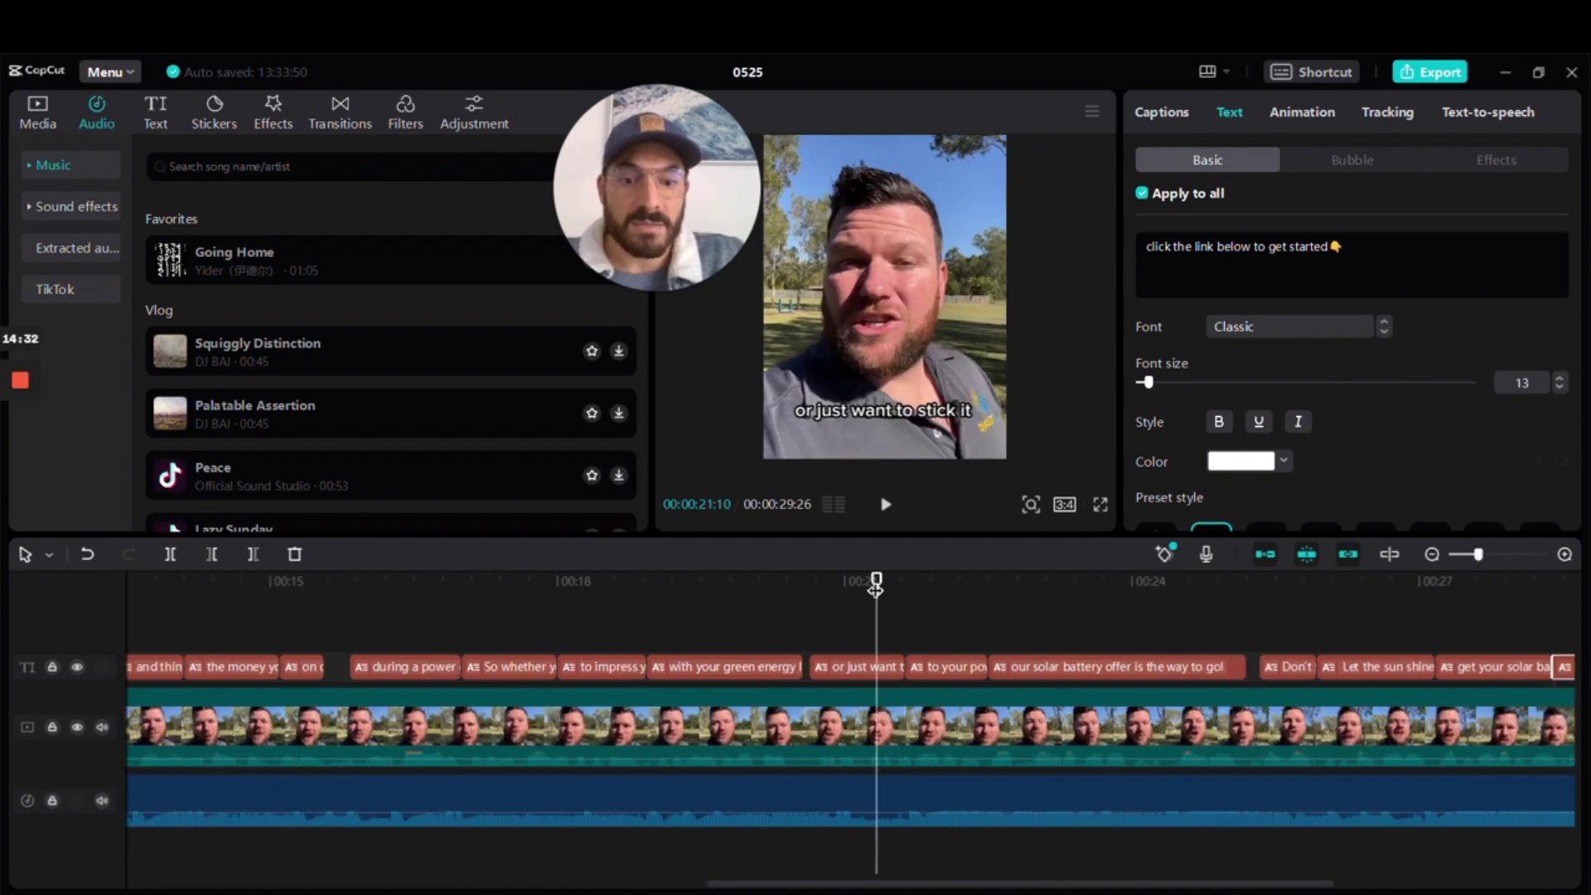
pyautogui.click(932, 785)
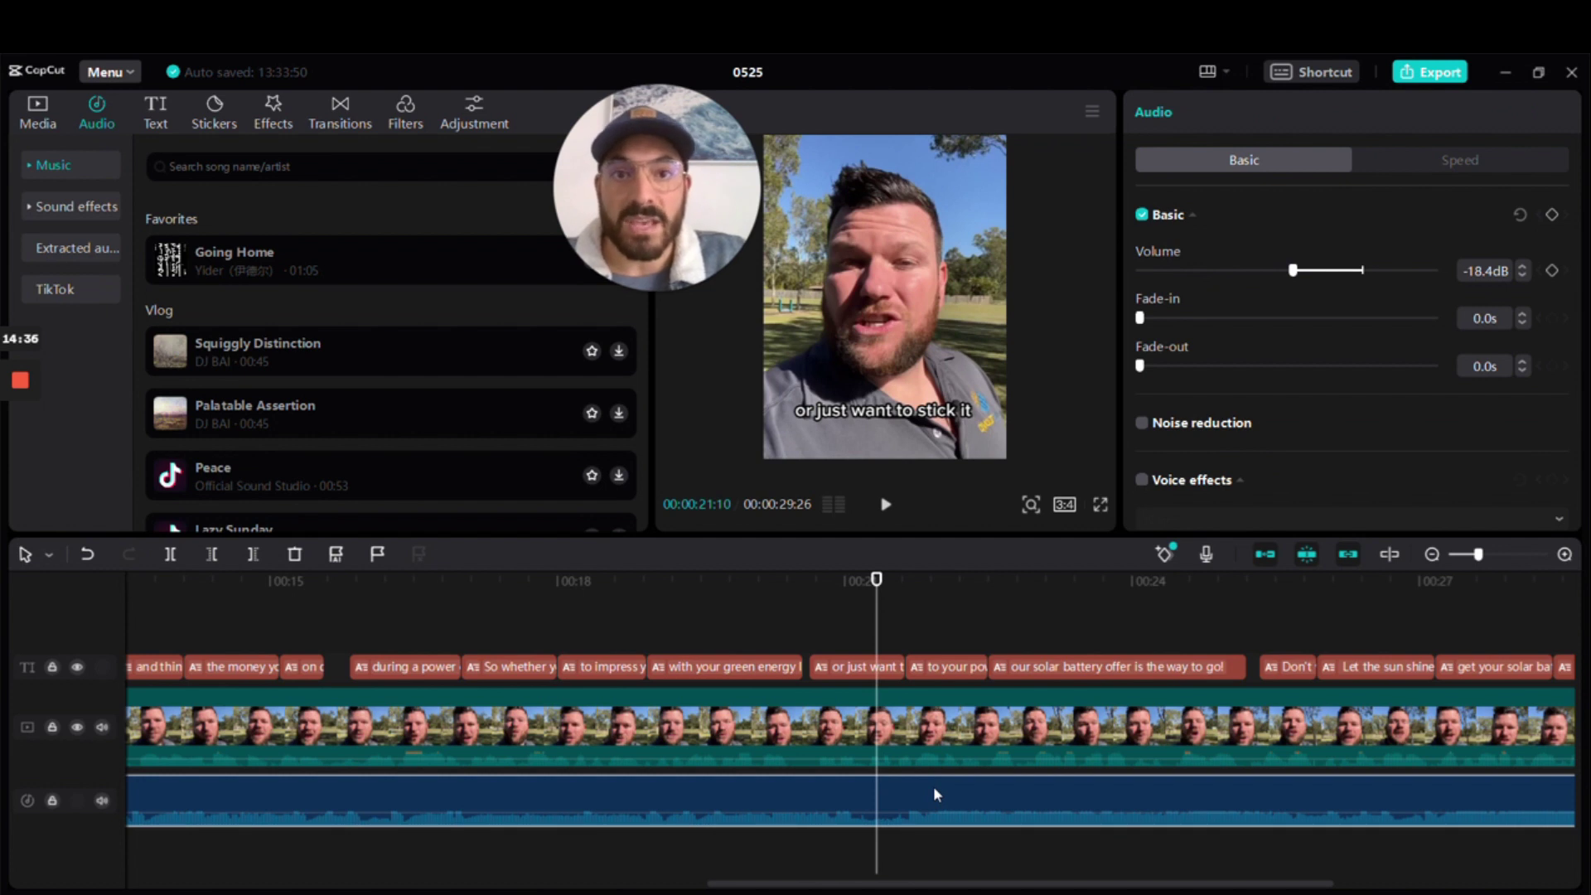
pyautogui.hotkey('ctrl', 'b')
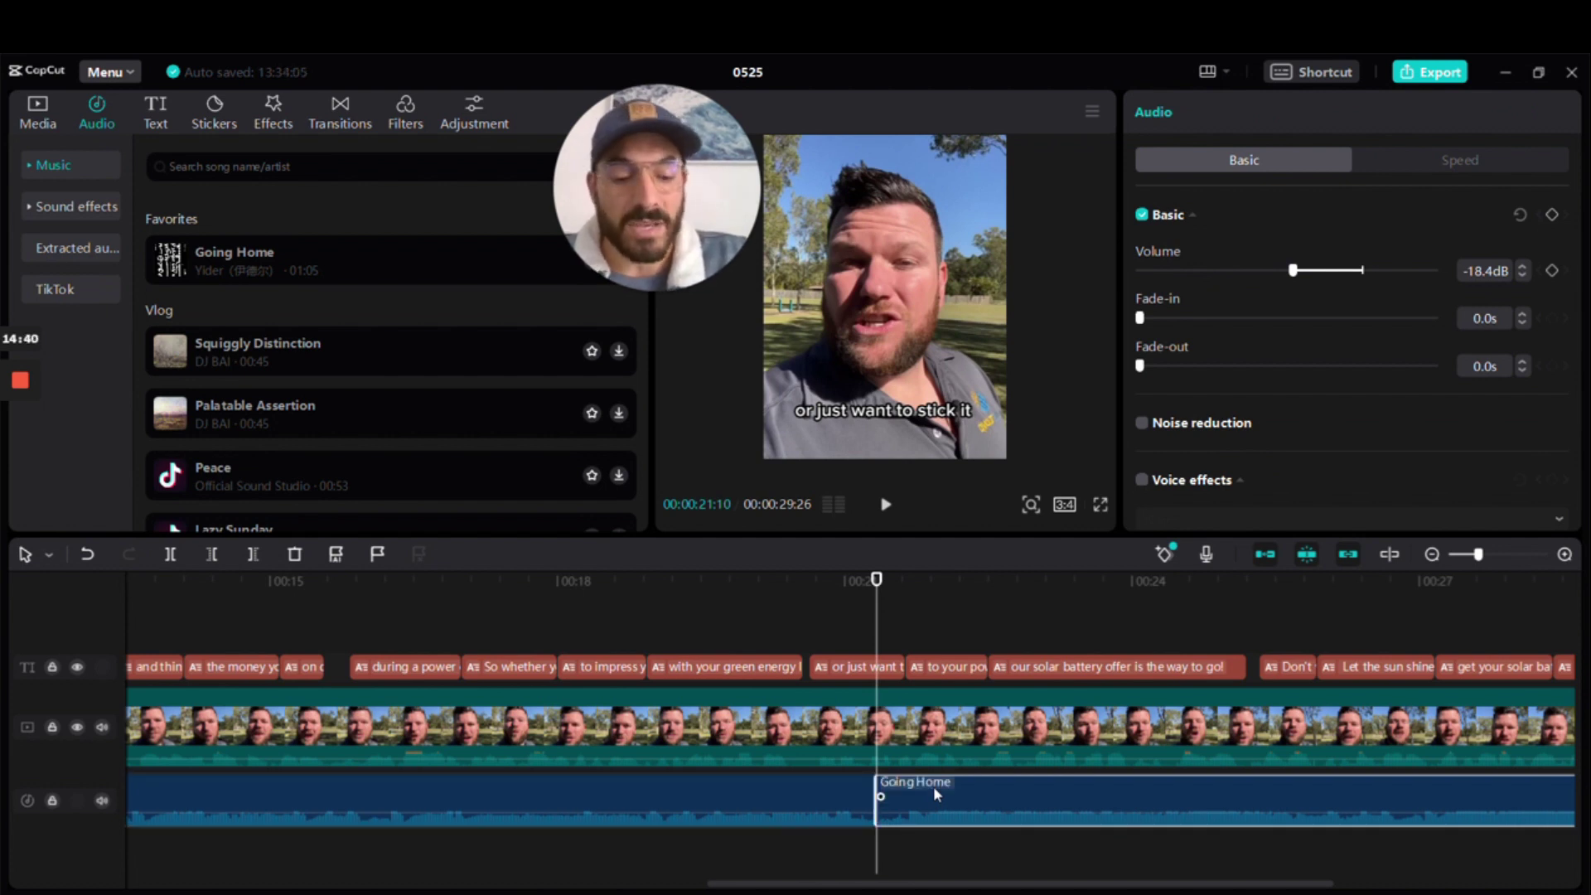
pyautogui.press('Delete')
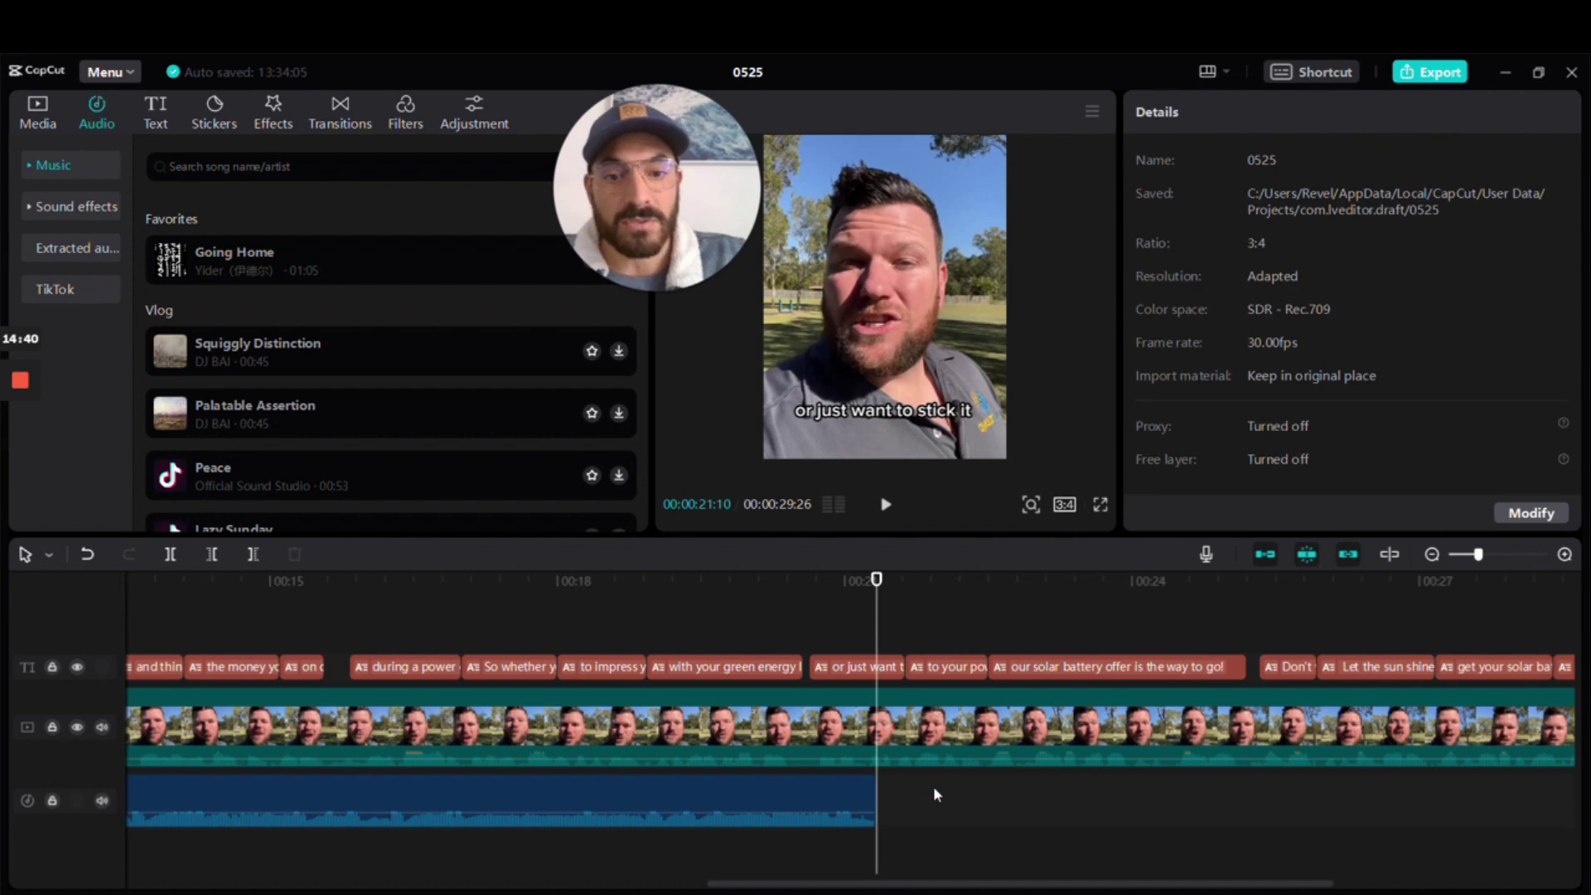
pyautogui.click(818, 791)
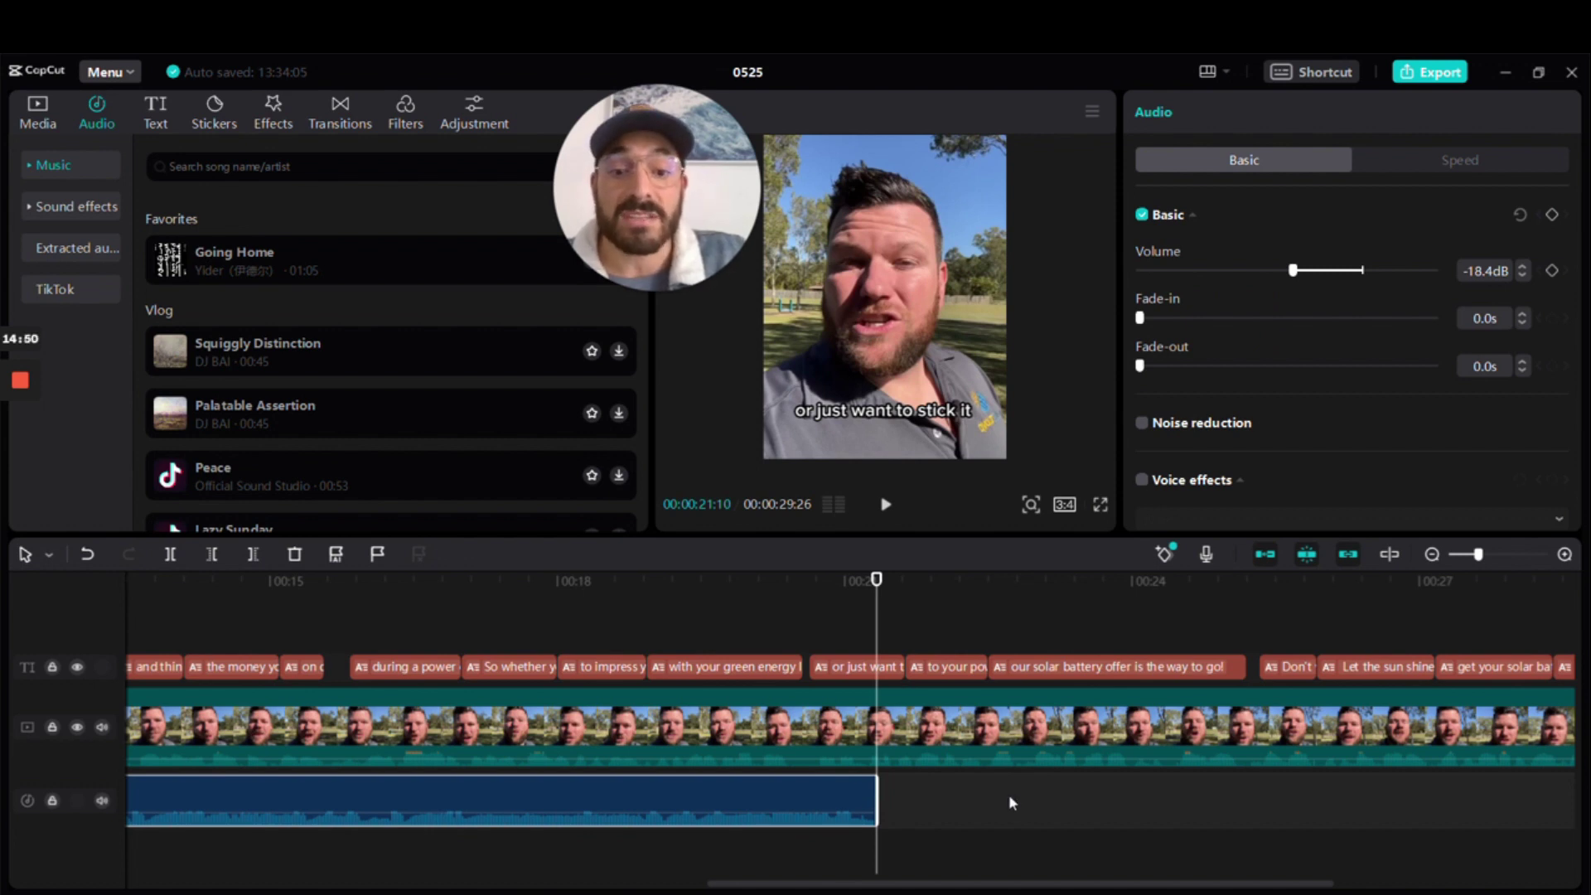
pyautogui.hotkey('ctrl', 'v')
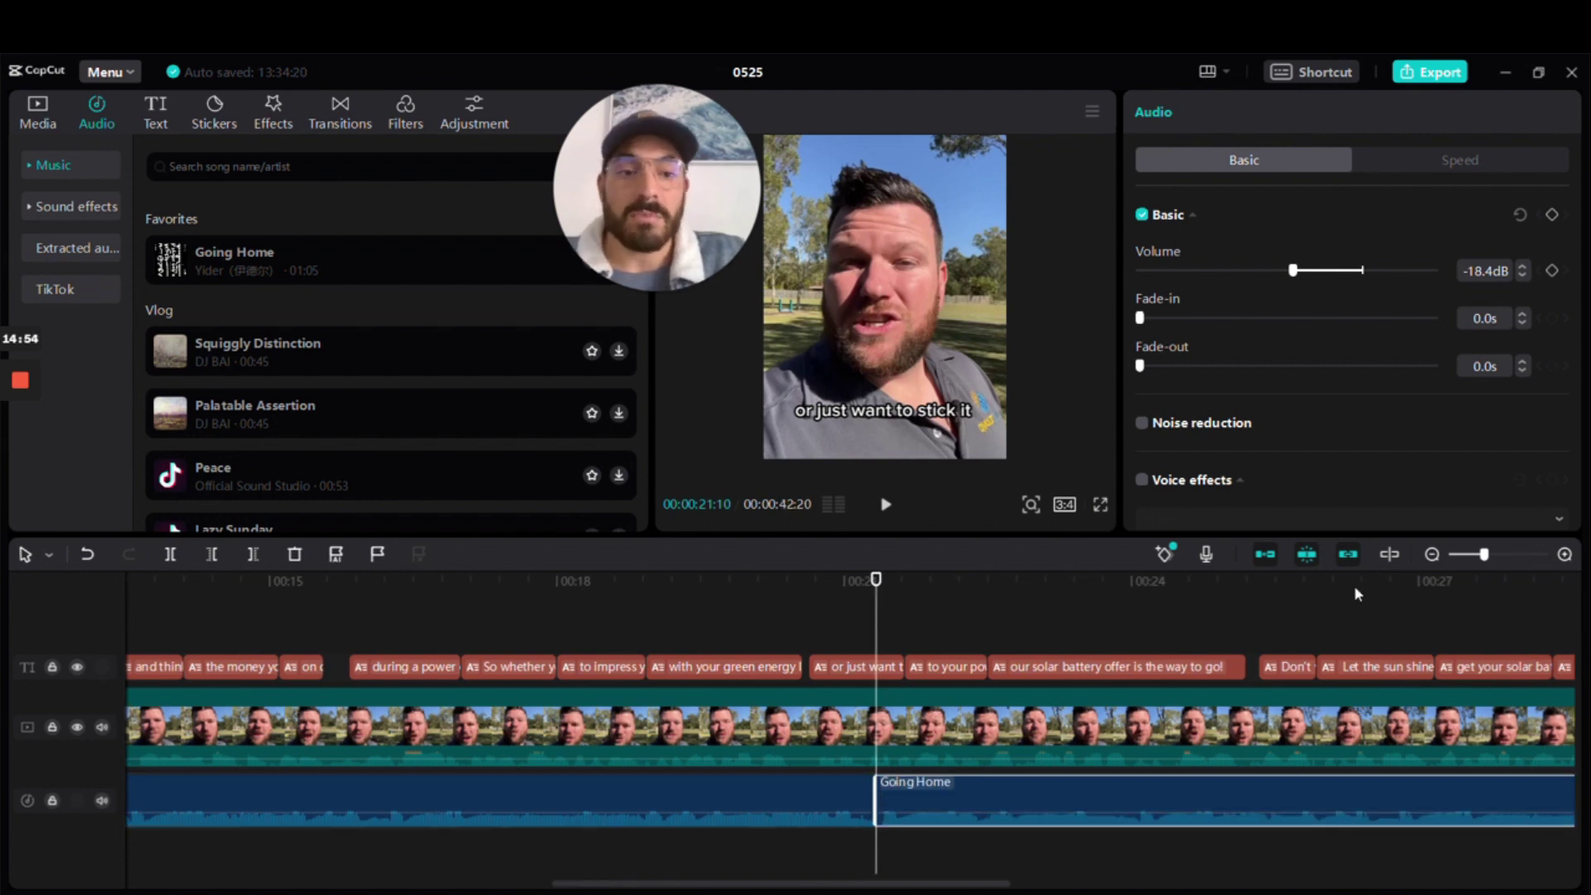
# - Split the pasted music at 29:26 and delete the part running past the video's end
pyautogui.moveTo(1482, 560); pyautogui.dragTo(1472, 555)
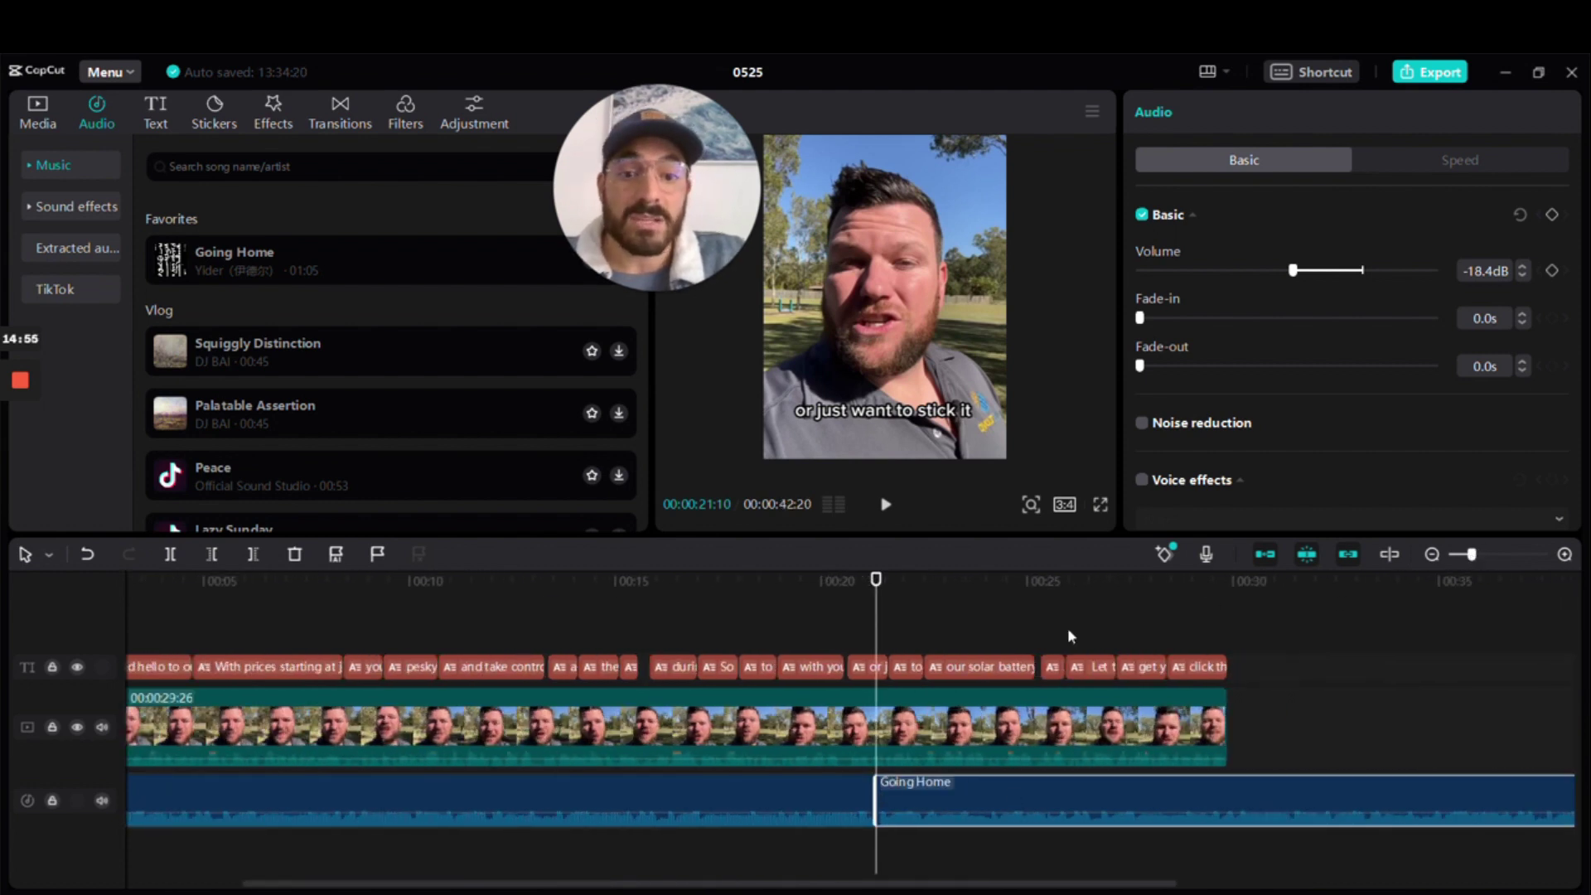
pyautogui.click(781, 578)
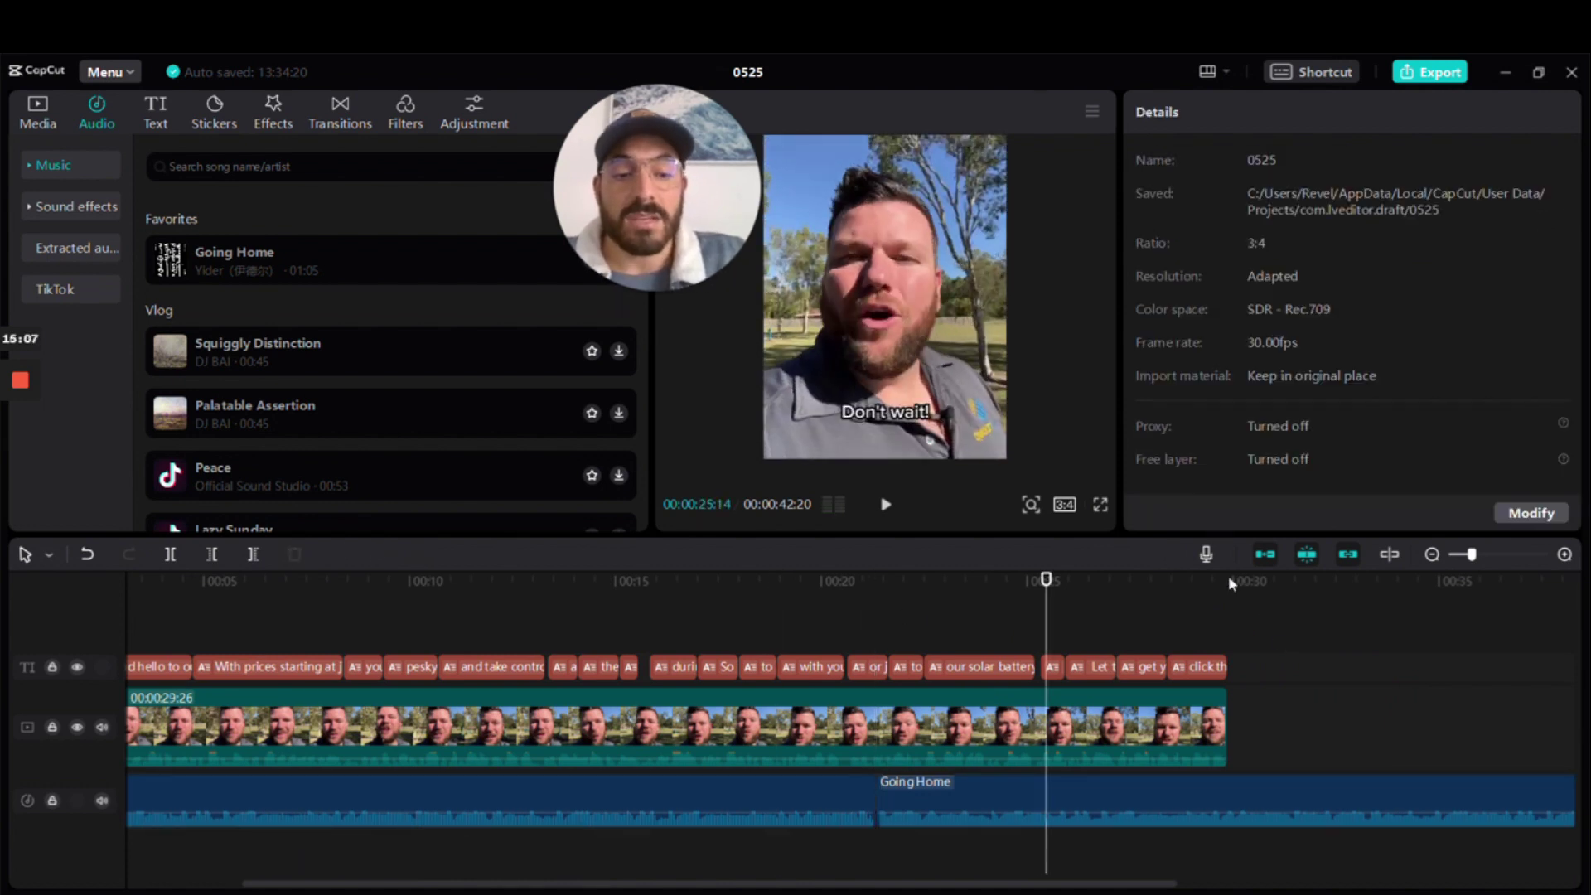
pyautogui.click(1228, 575)
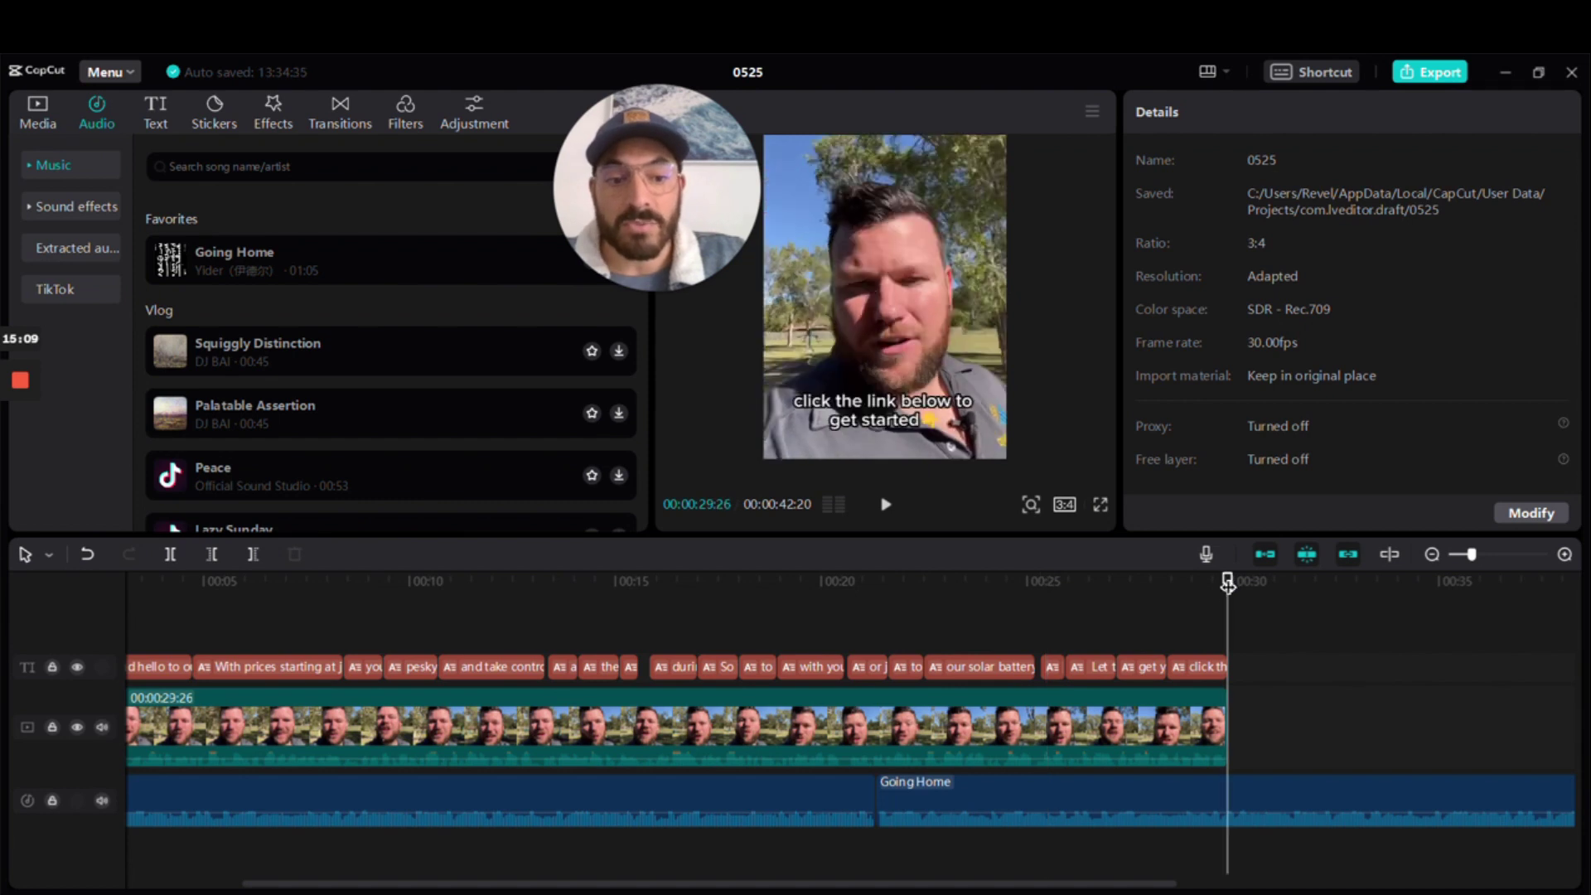
pyautogui.click(1275, 789)
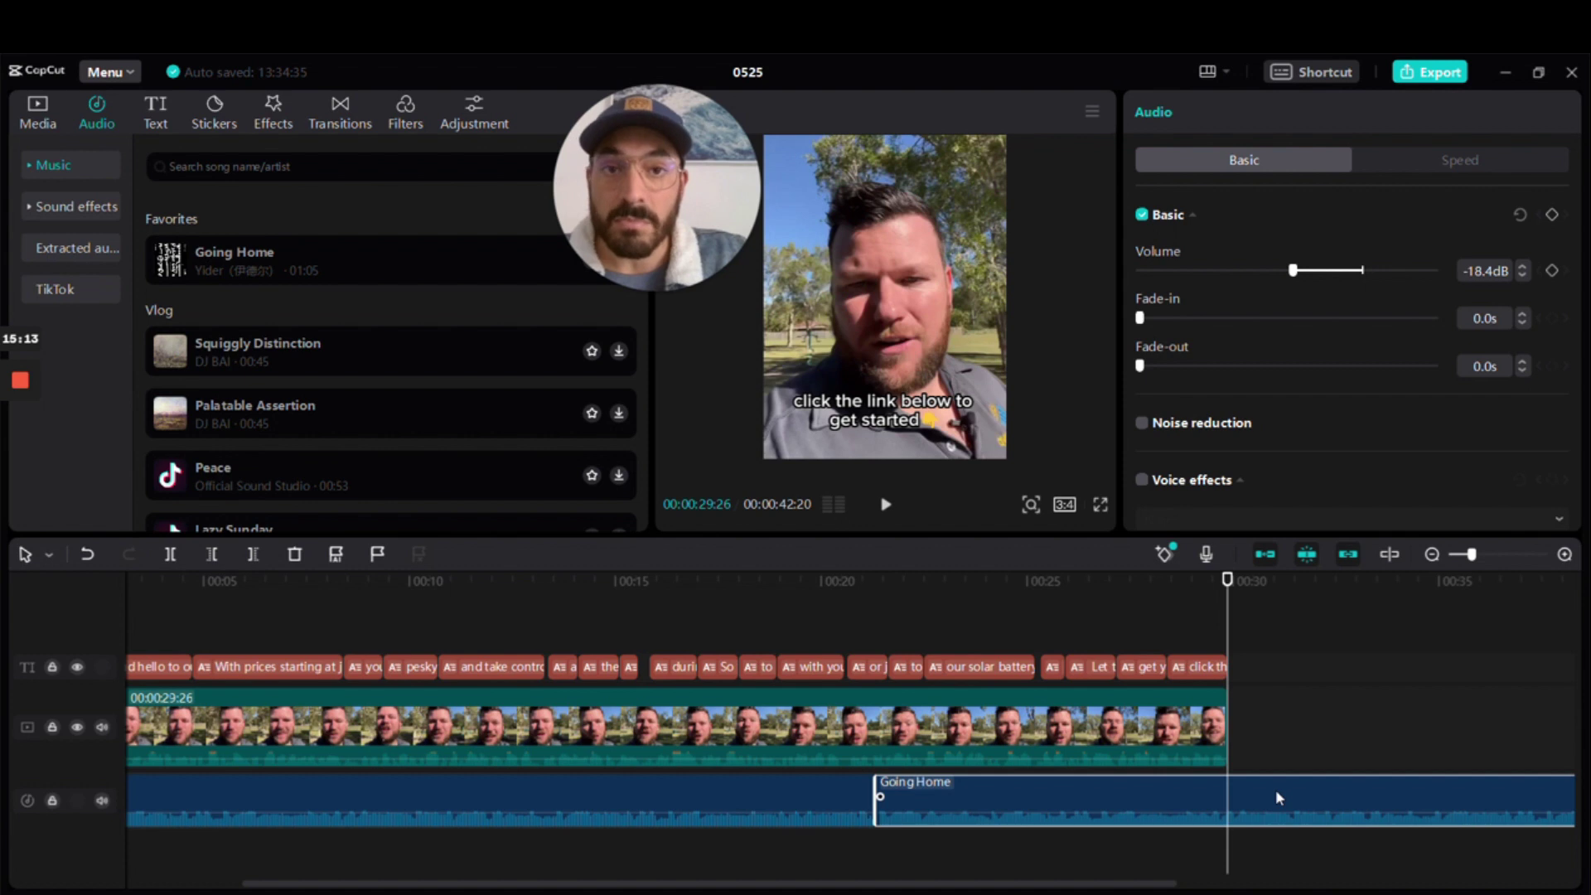
pyautogui.hotkey('ctrl', 'b')
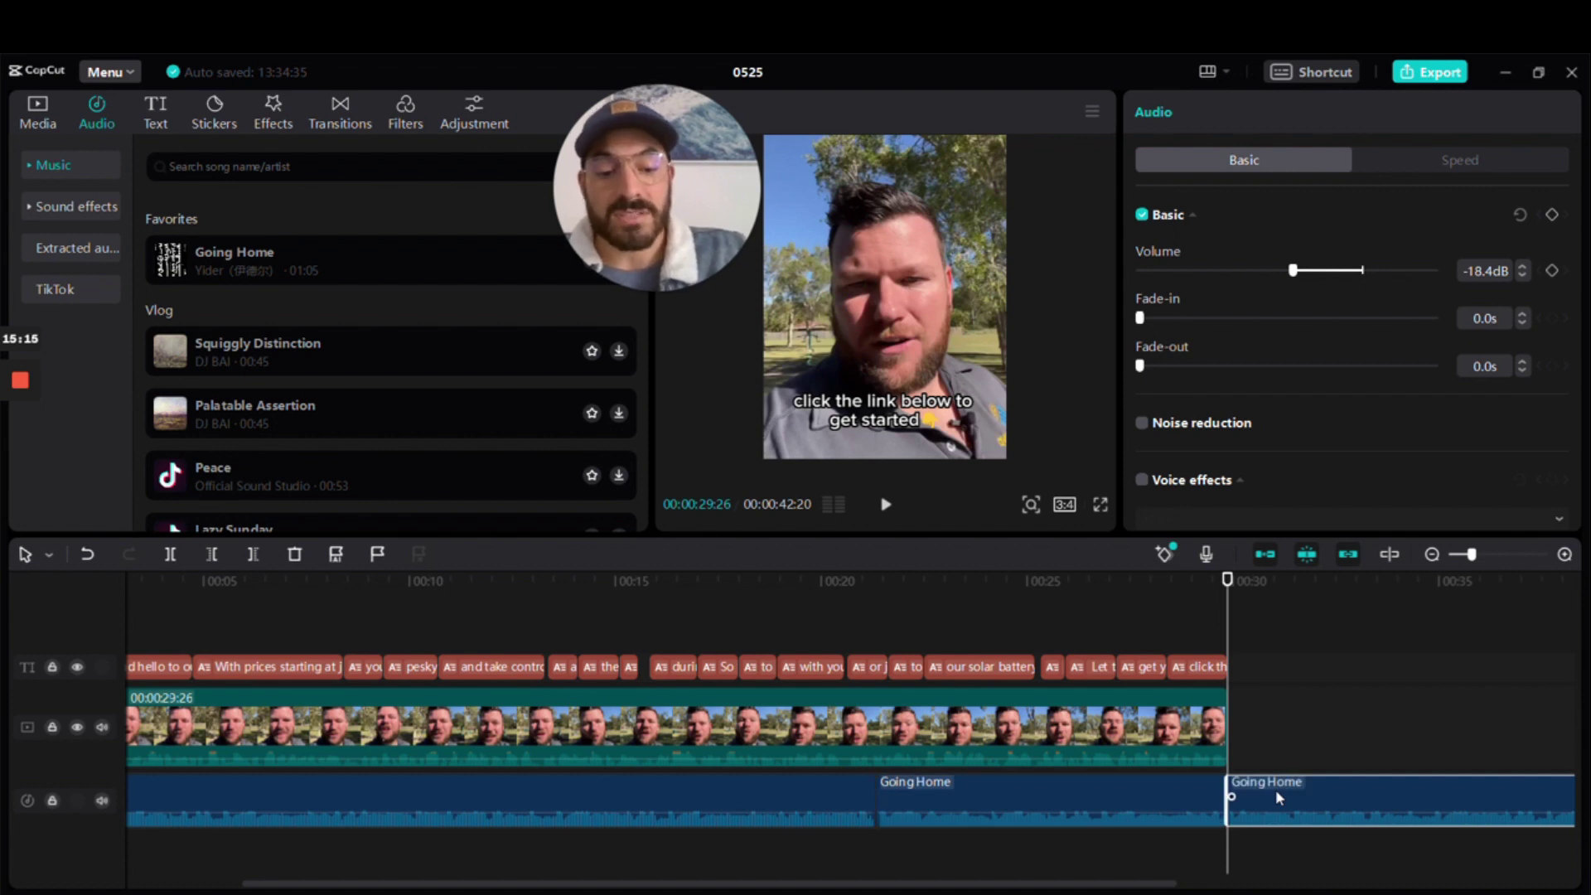
pyautogui.press('Delete')
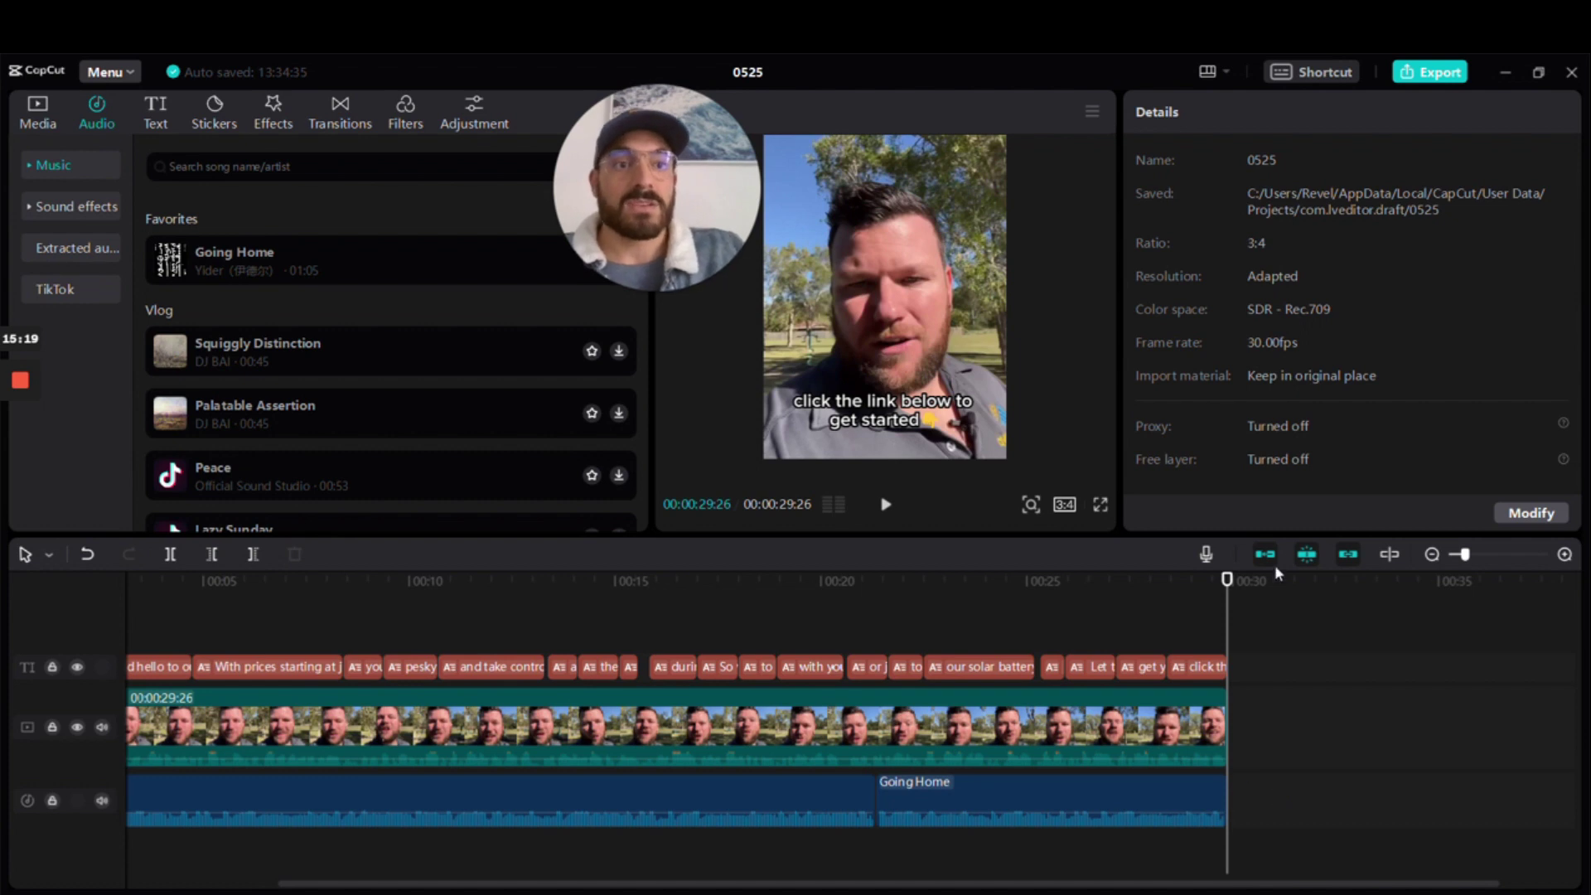
# - Open the export settings and replace the title with '(45)' for the 1080P H.264 mp4 export
pyautogui.click(1425, 73)
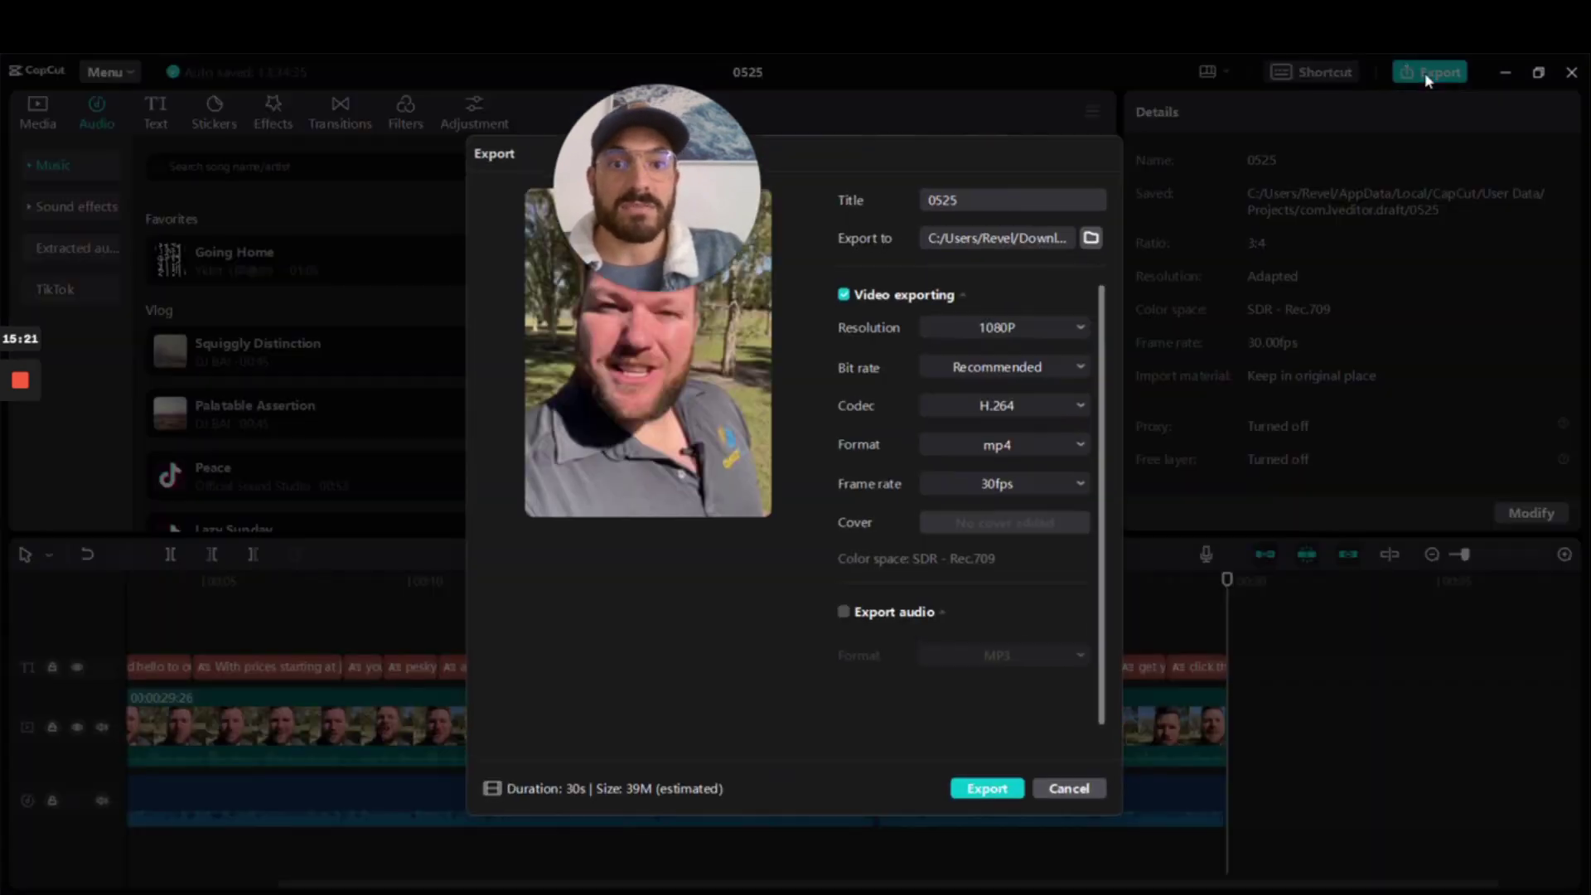
pyautogui.doubleClick(995, 197)
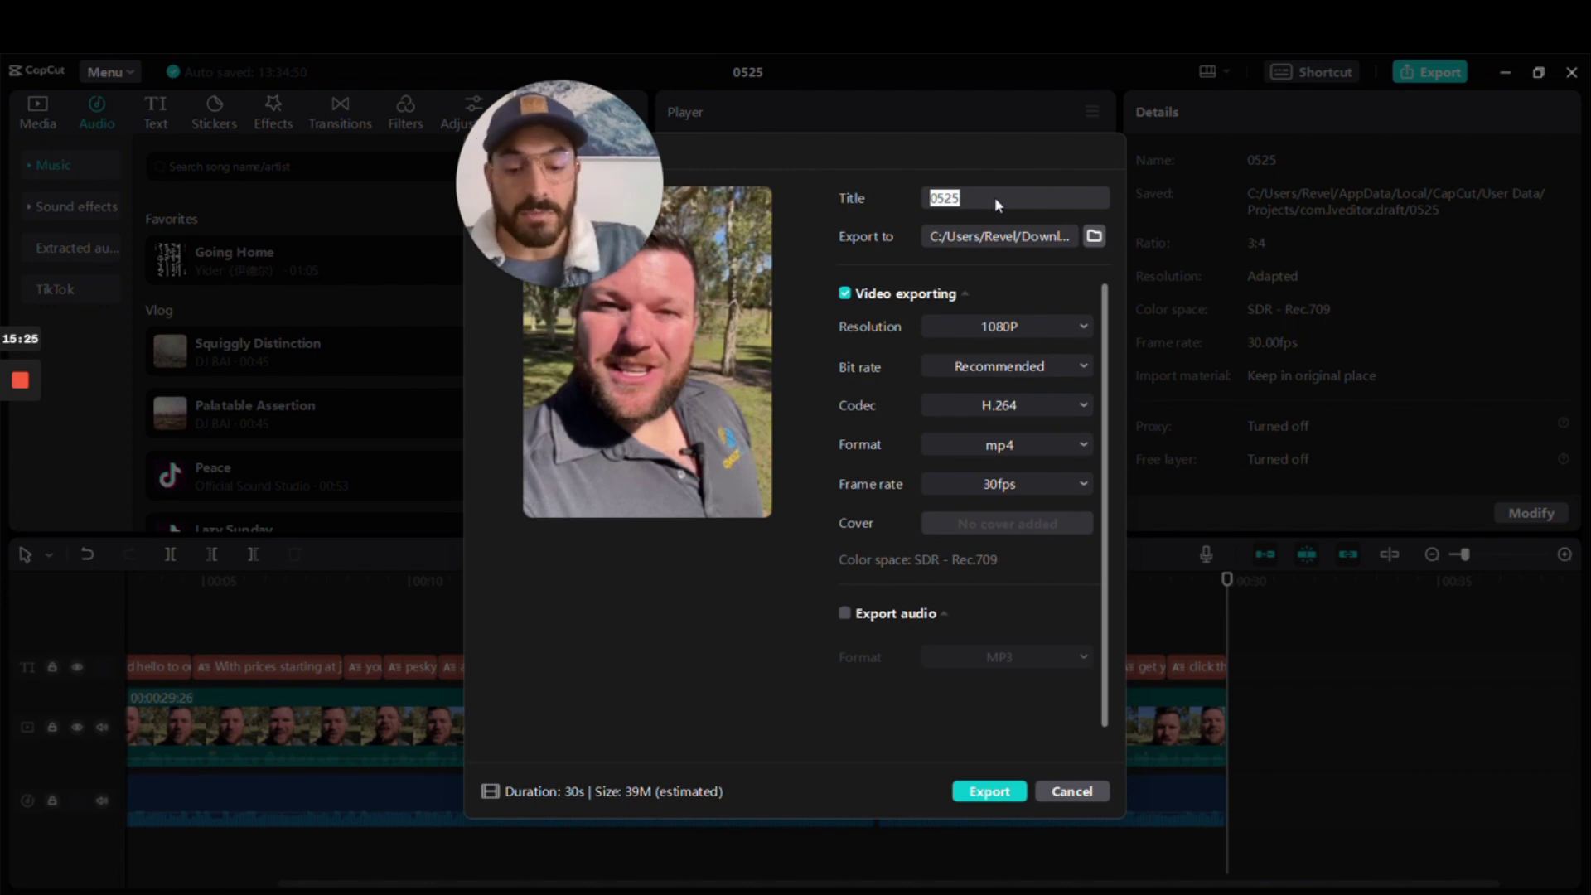
pyautogui.write('(45')
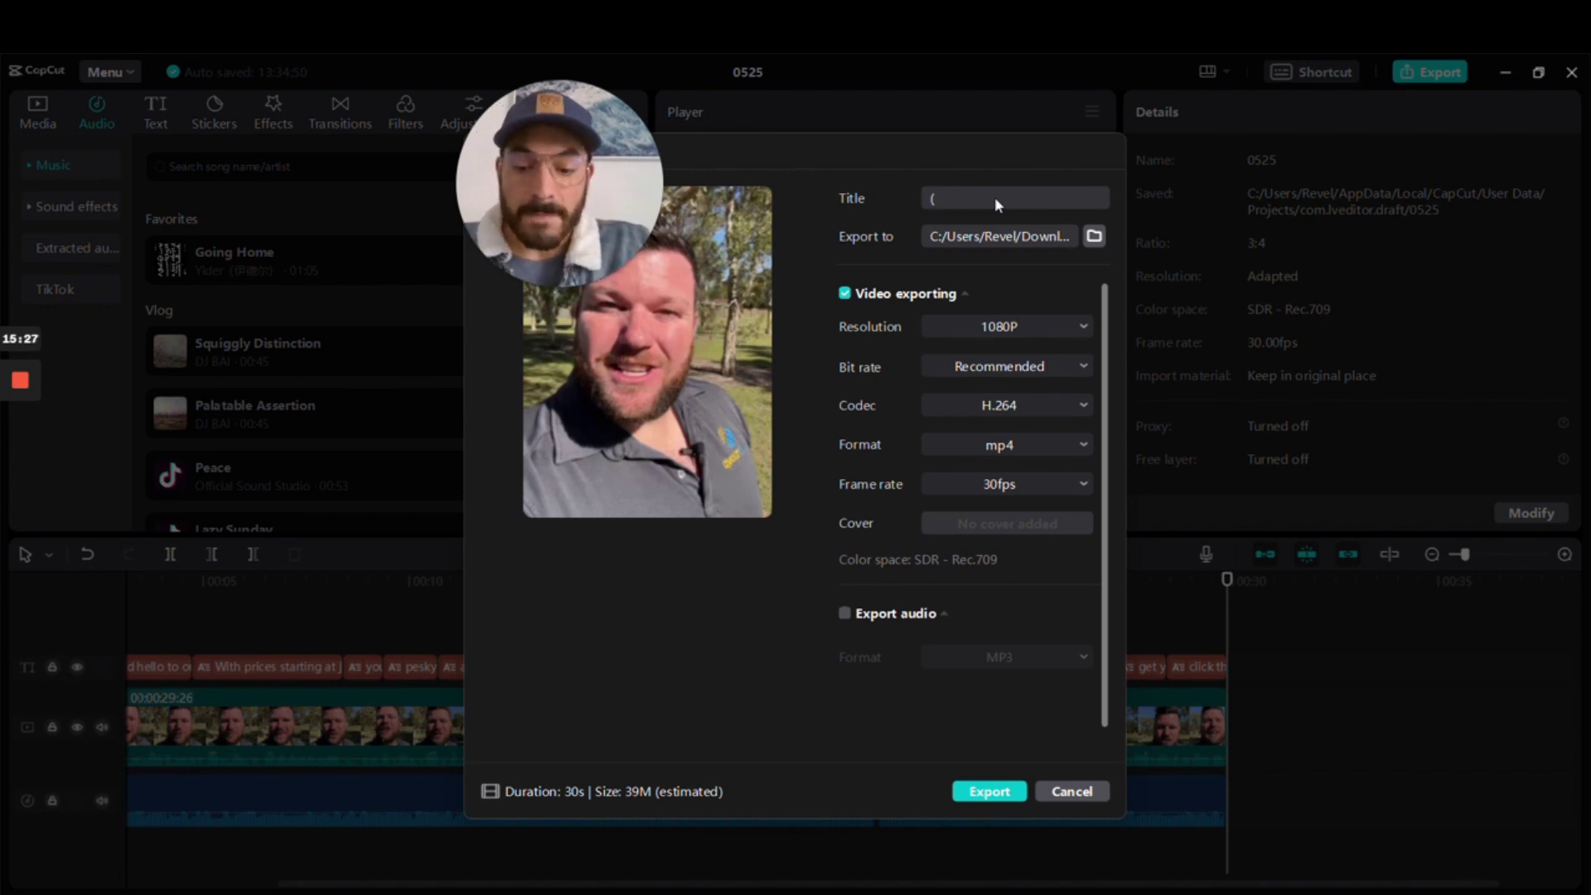
pyautogui.write(')')
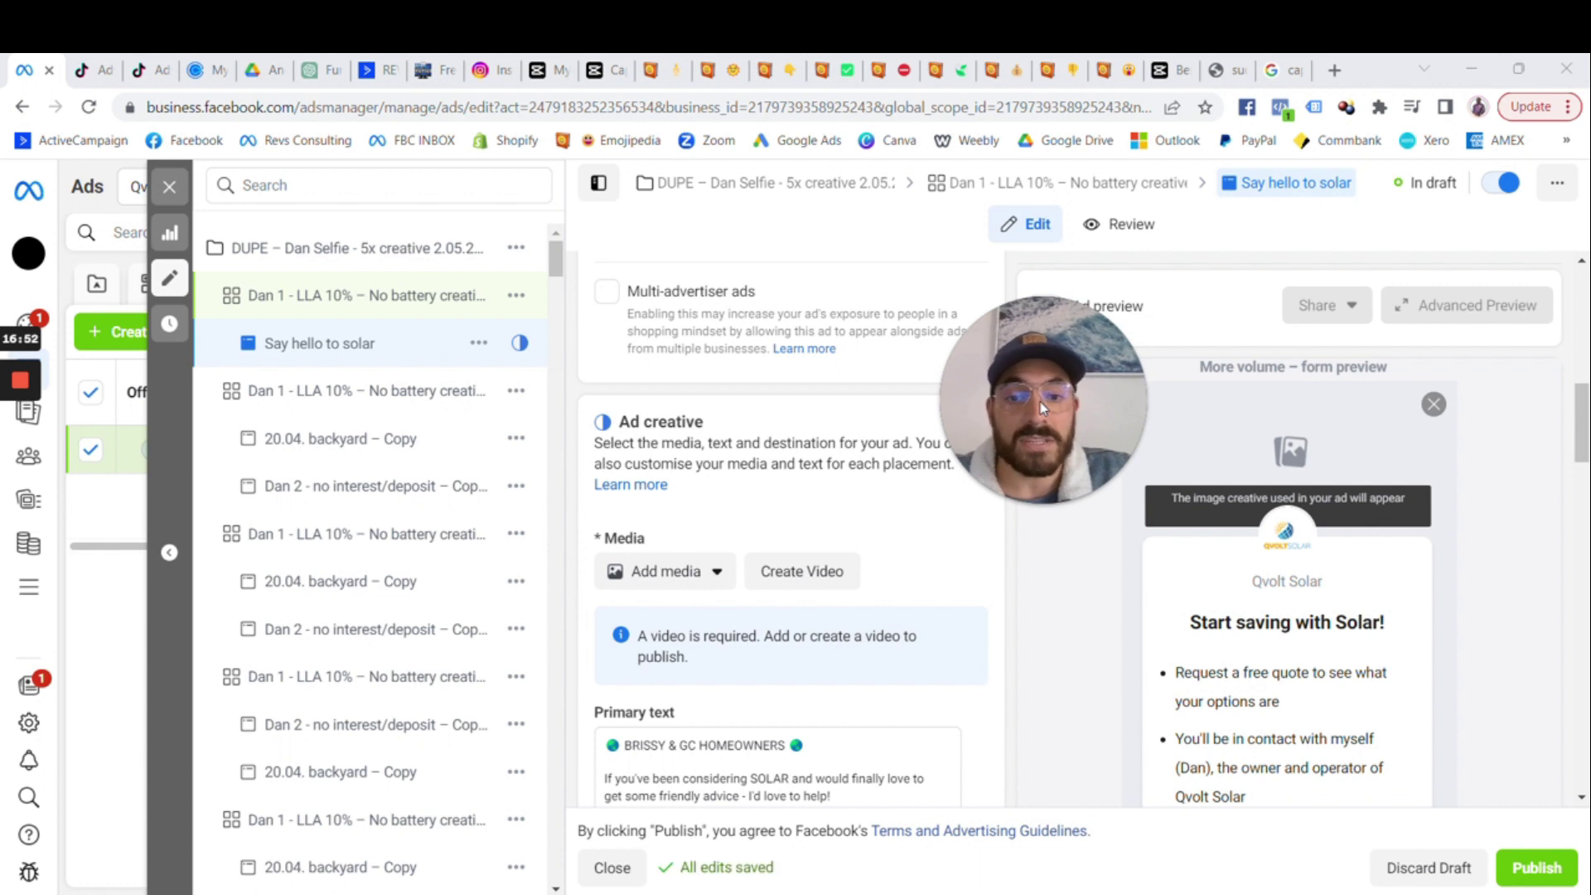
# - Upload the '(45) say hello to solar' video from Downloads > Qvolt 25.05.23 as the ad's media
pyautogui.click(685, 574)
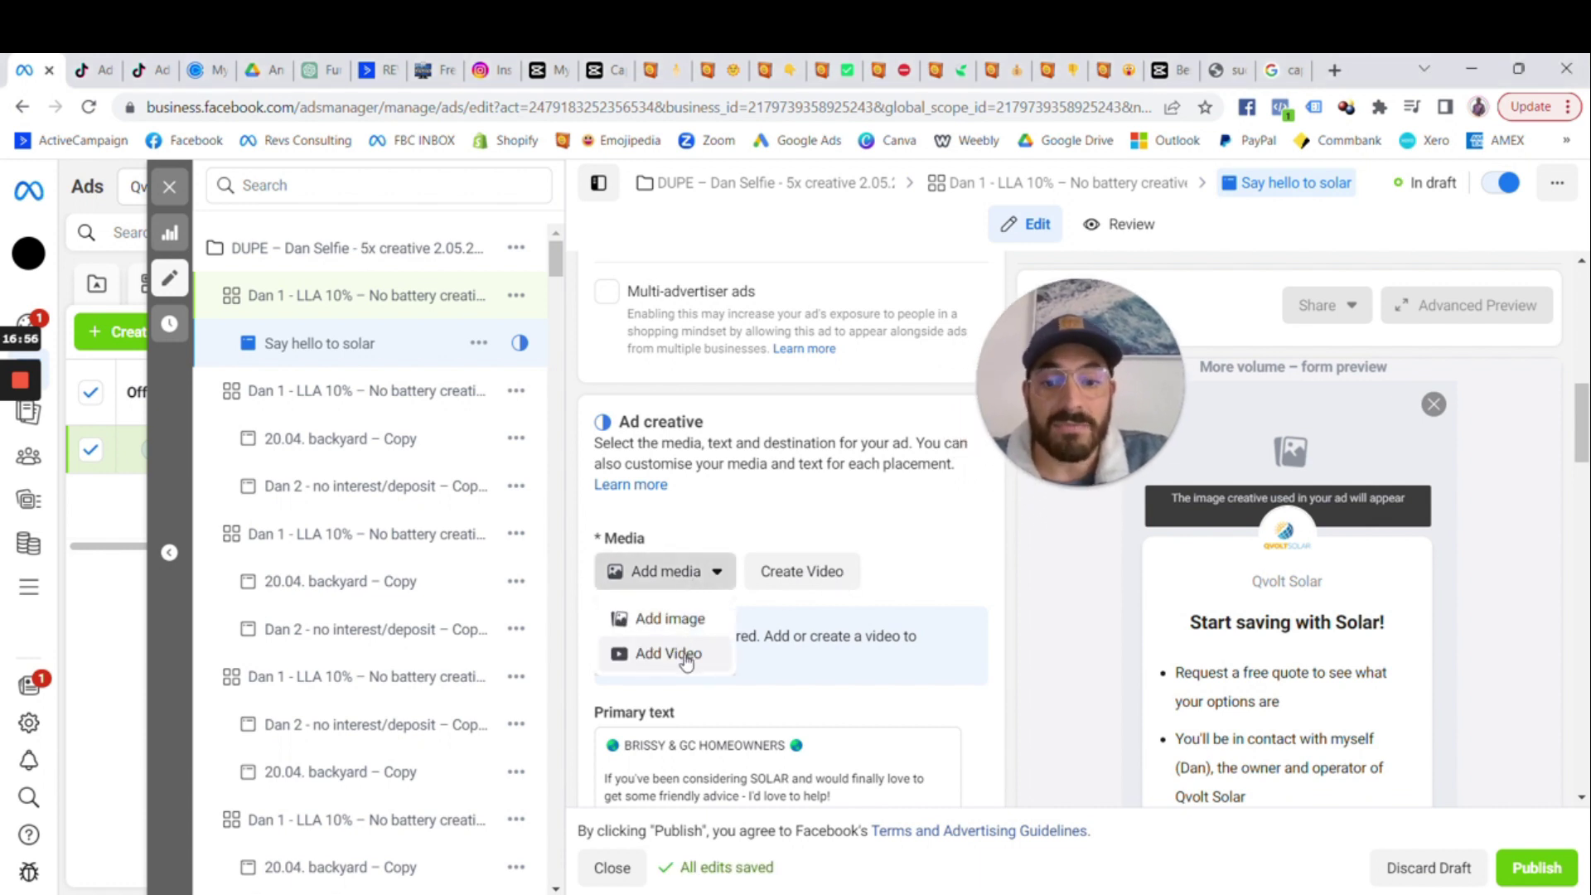
pyautogui.click(678, 655)
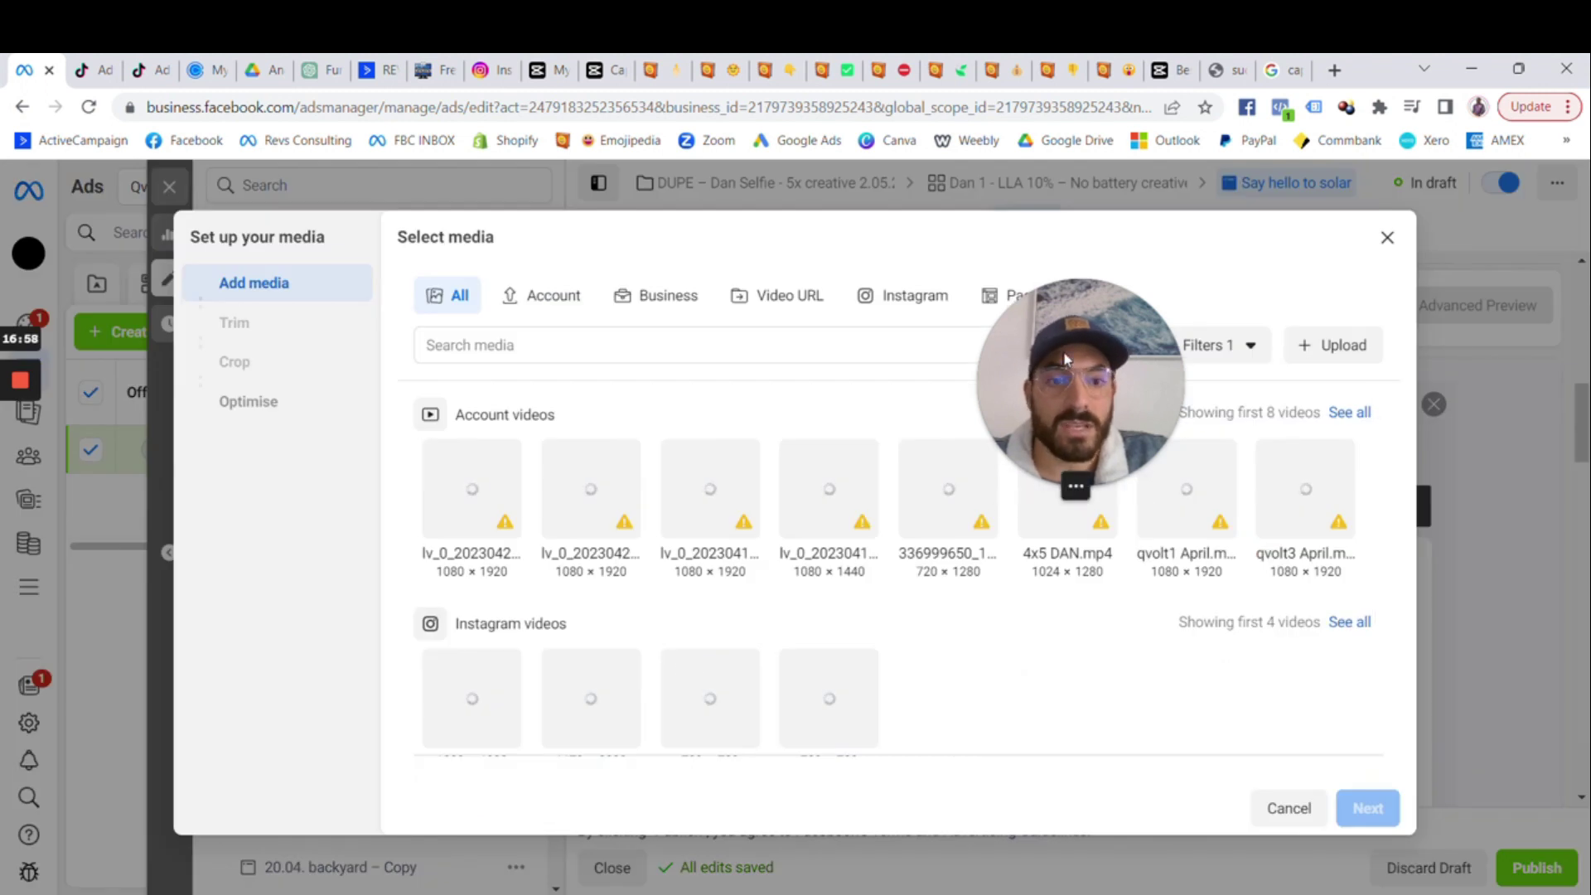
pyautogui.click(1349, 355)
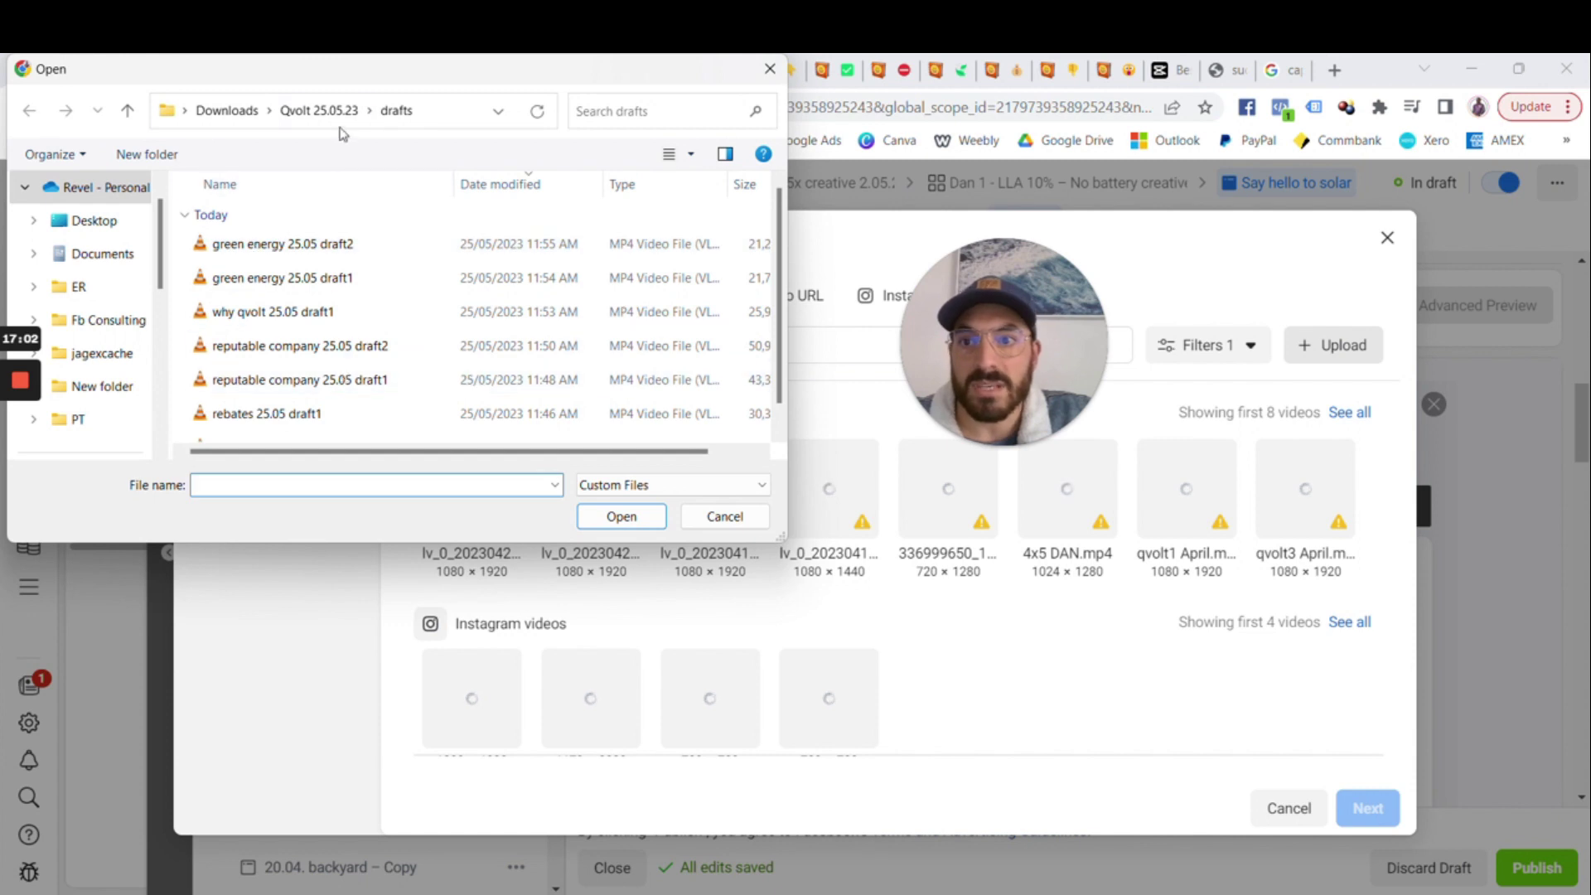
pyautogui.click(320, 111)
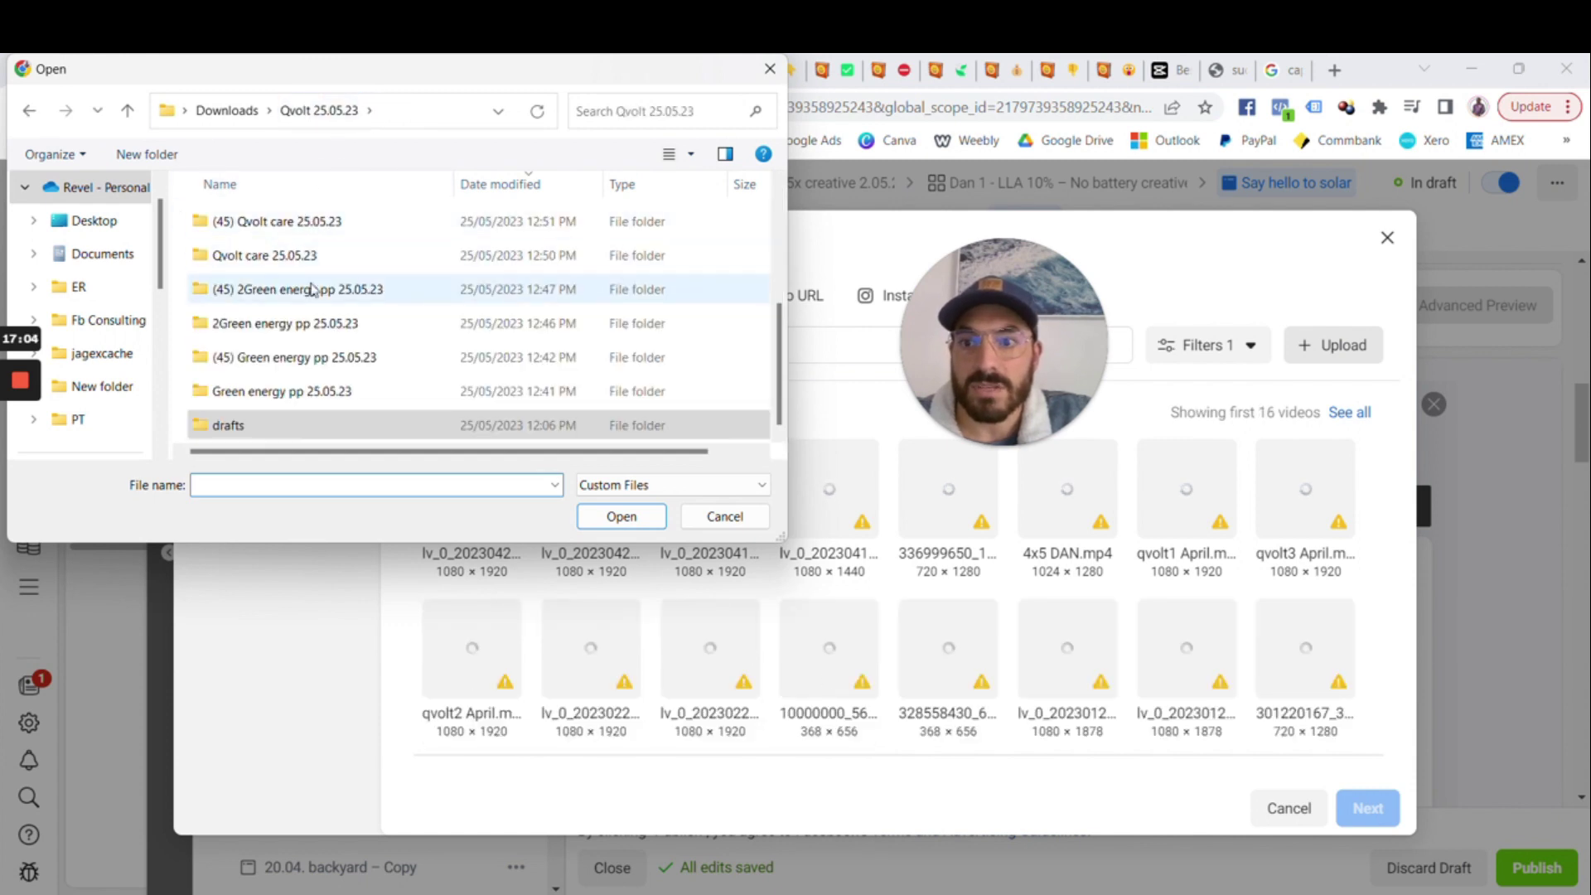
pyautogui.scroll(3, 320, 343)
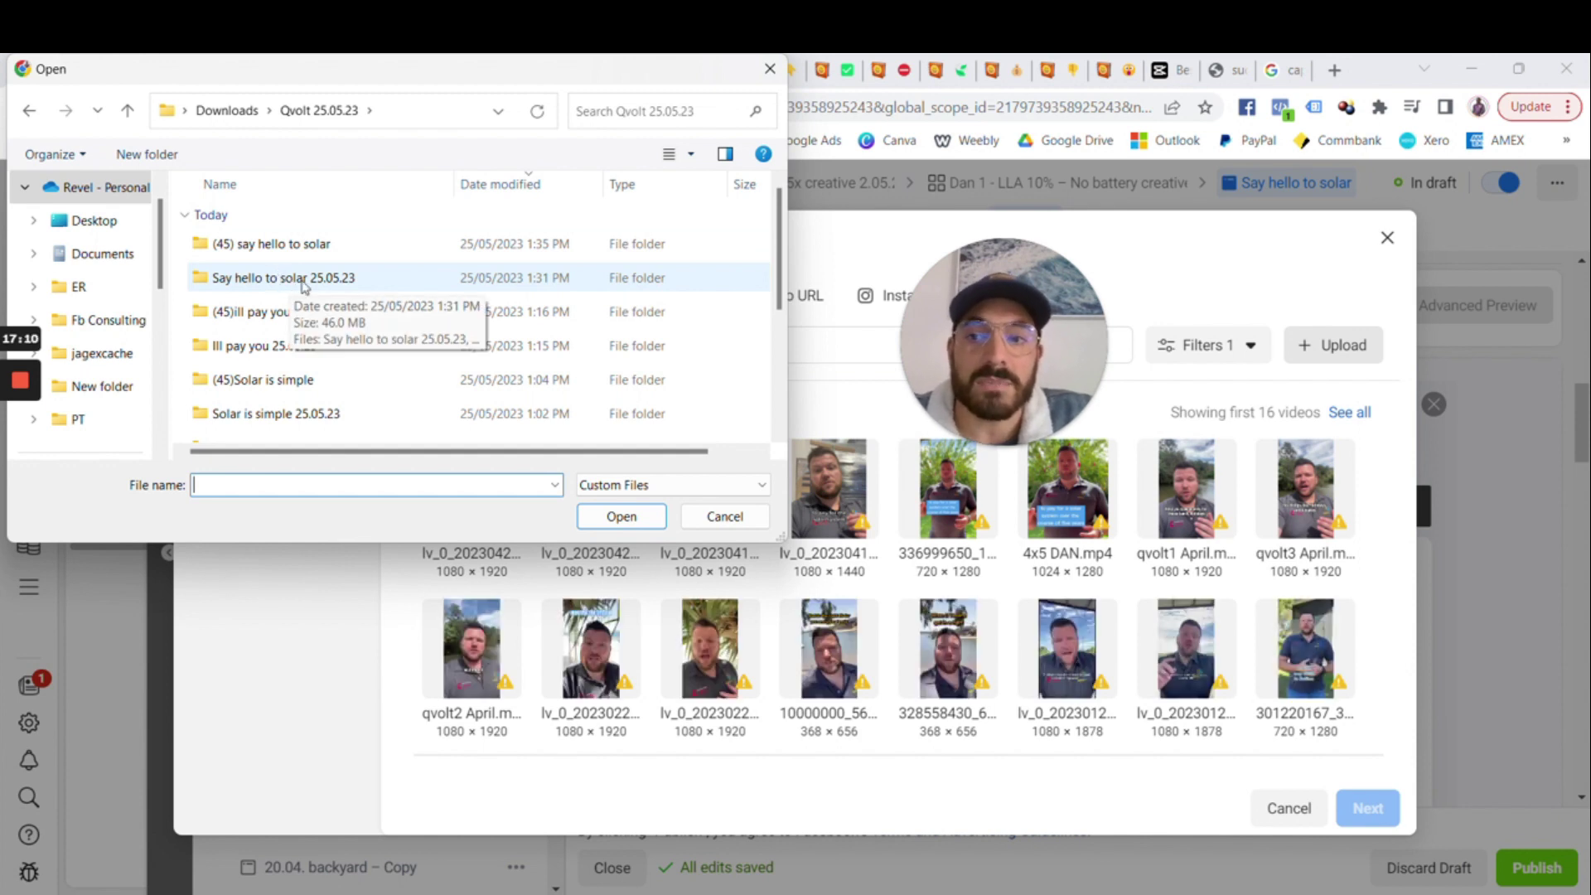
pyautogui.doubleClick(256, 244)
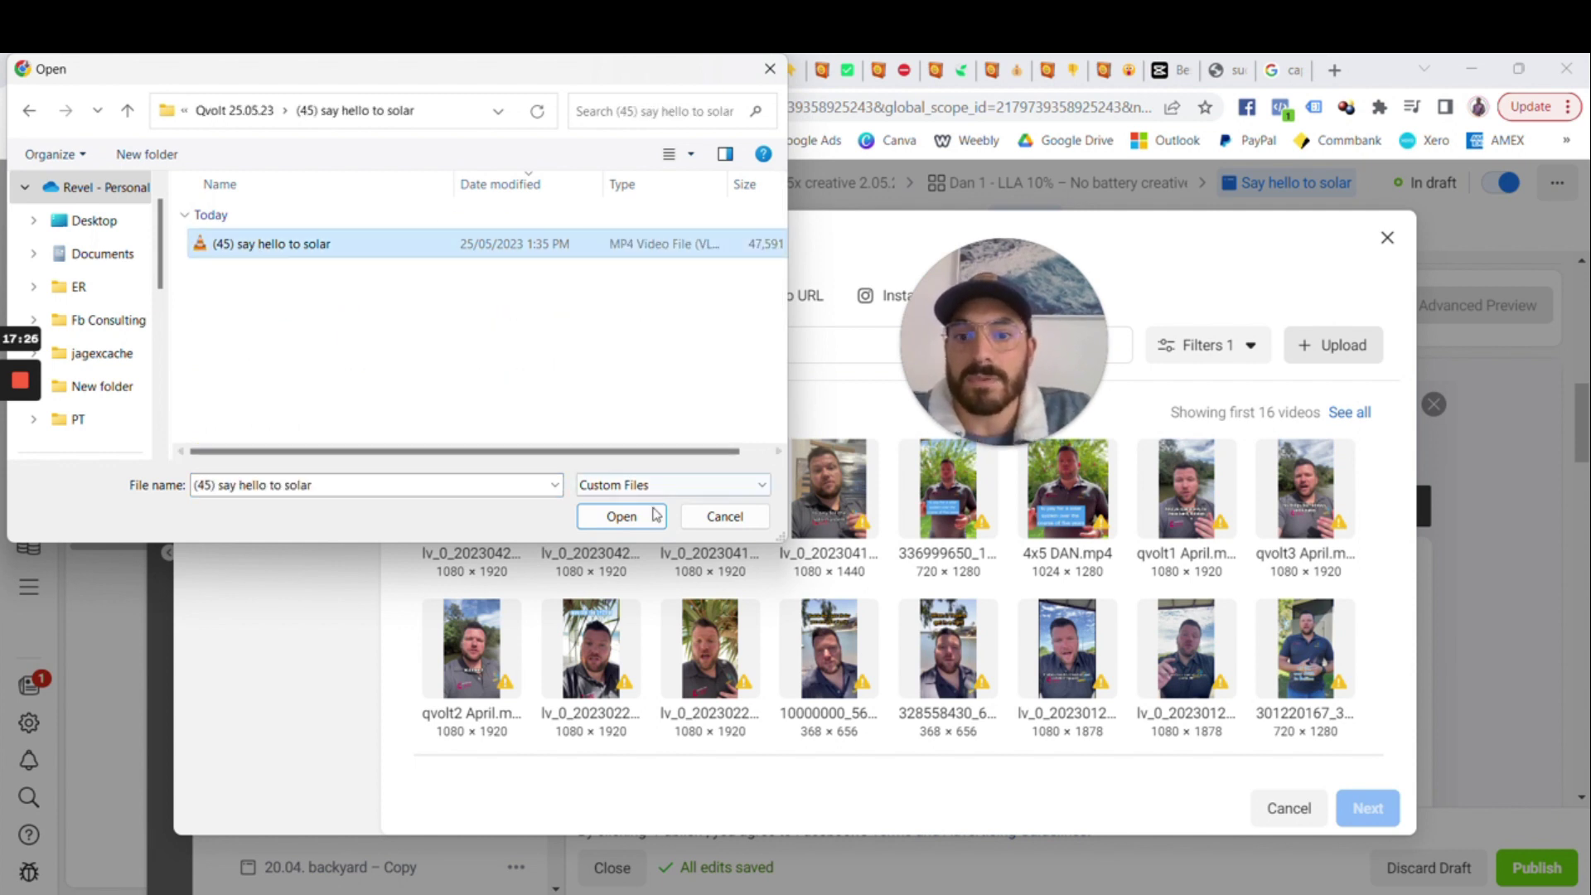
pyautogui.click(656, 514)
pyautogui.moveTo(968, 384); pyautogui.dragTo(1038, 396)
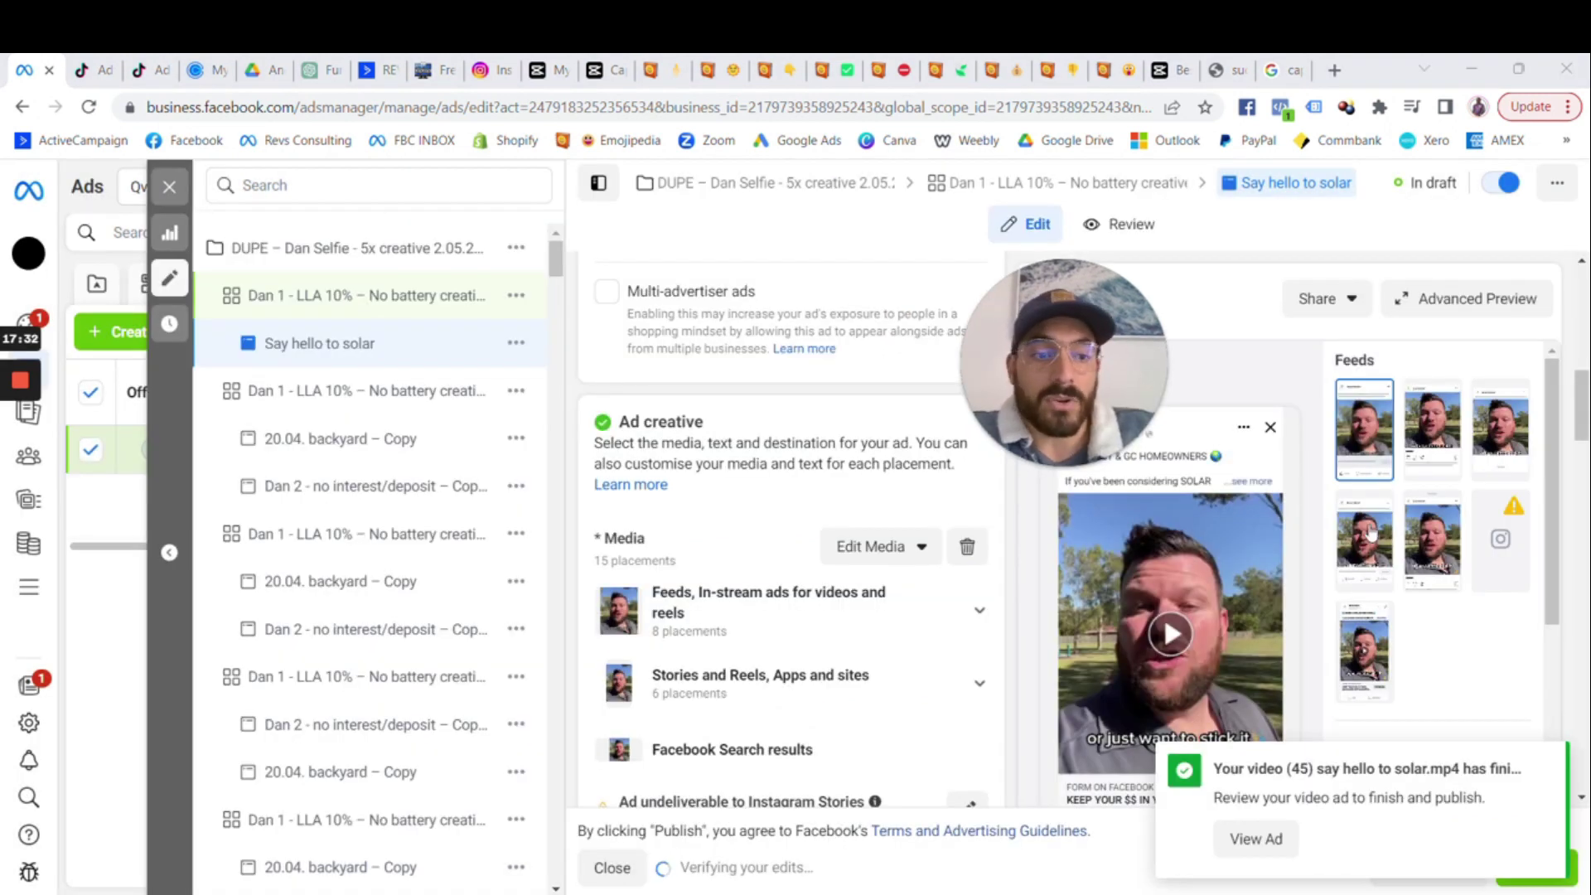
# - Dismiss the upload notification and switch the ad preview to the Instagram Feed placement
pyautogui.scroll(-1, 1552, 426)
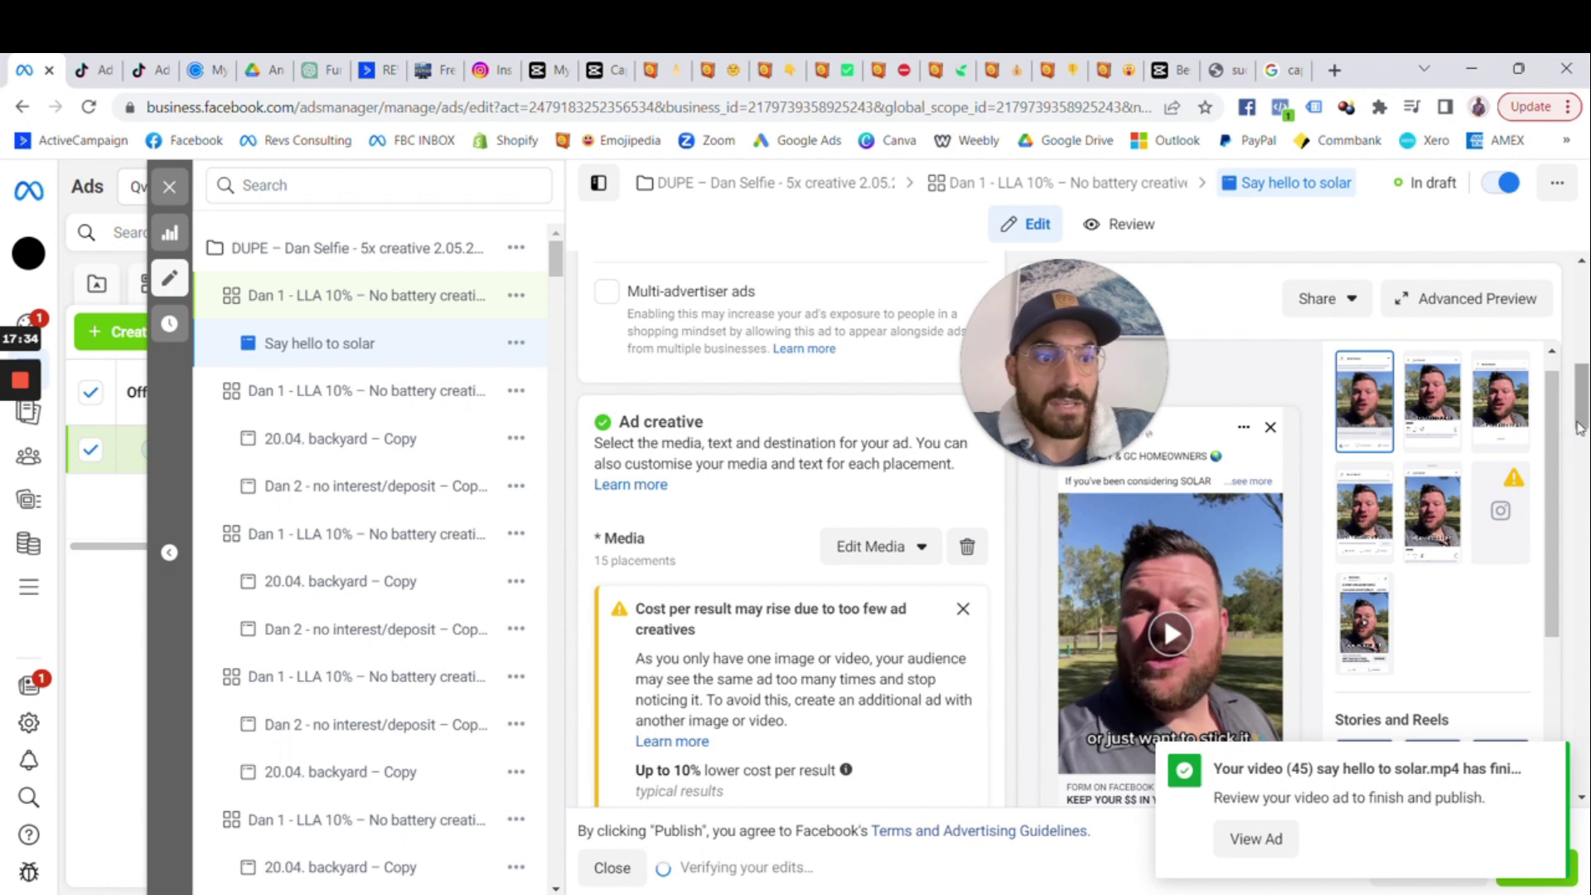
pyautogui.click(1547, 762)
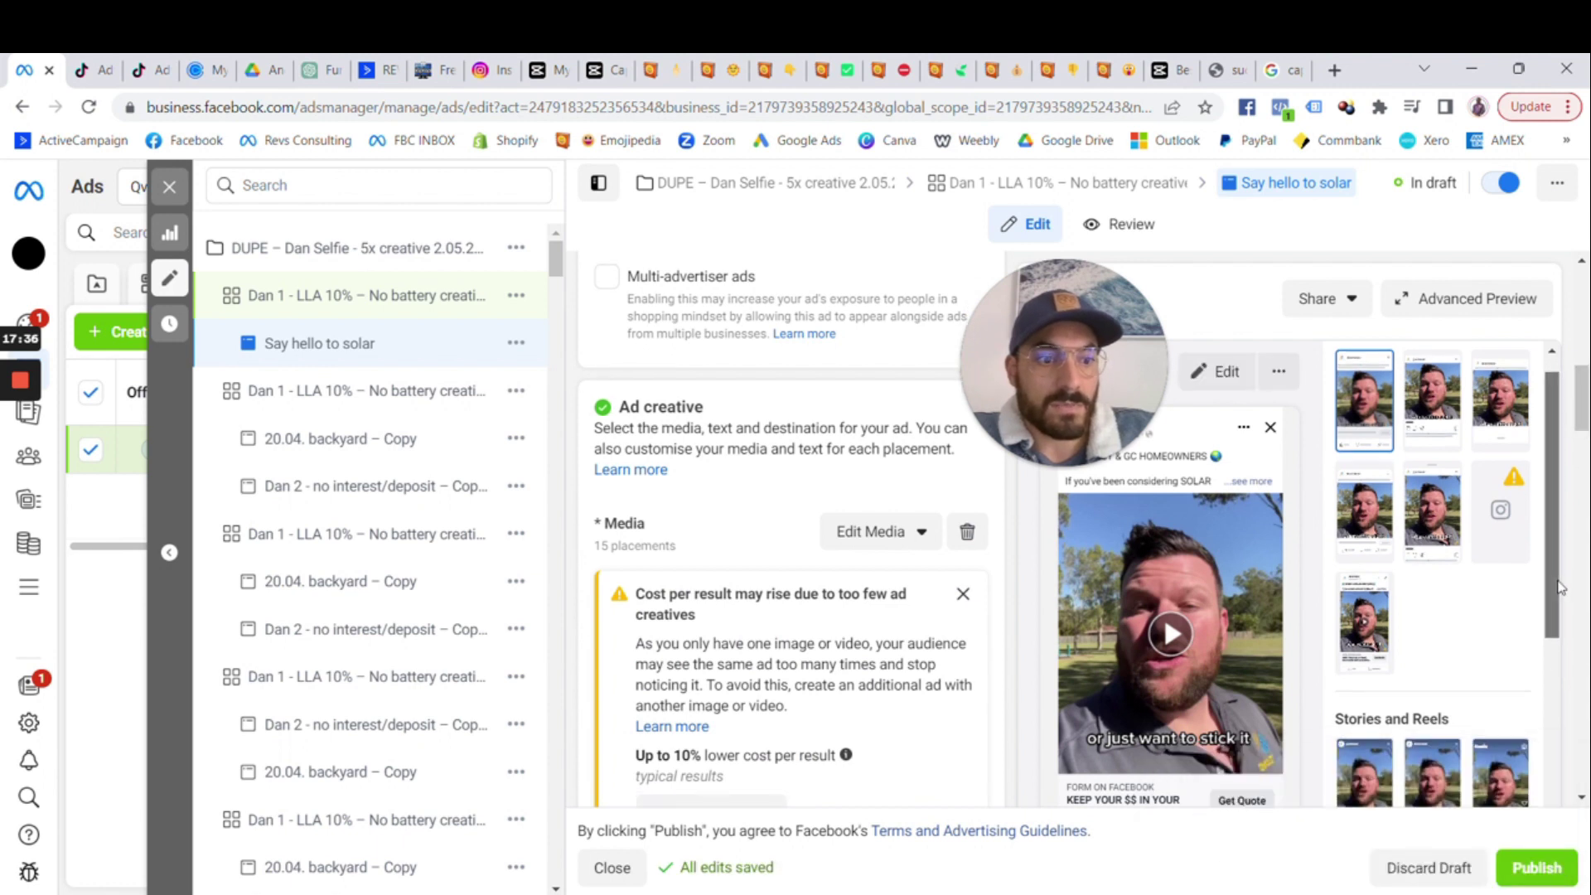
pyautogui.scroll(-10, 1558, 586)
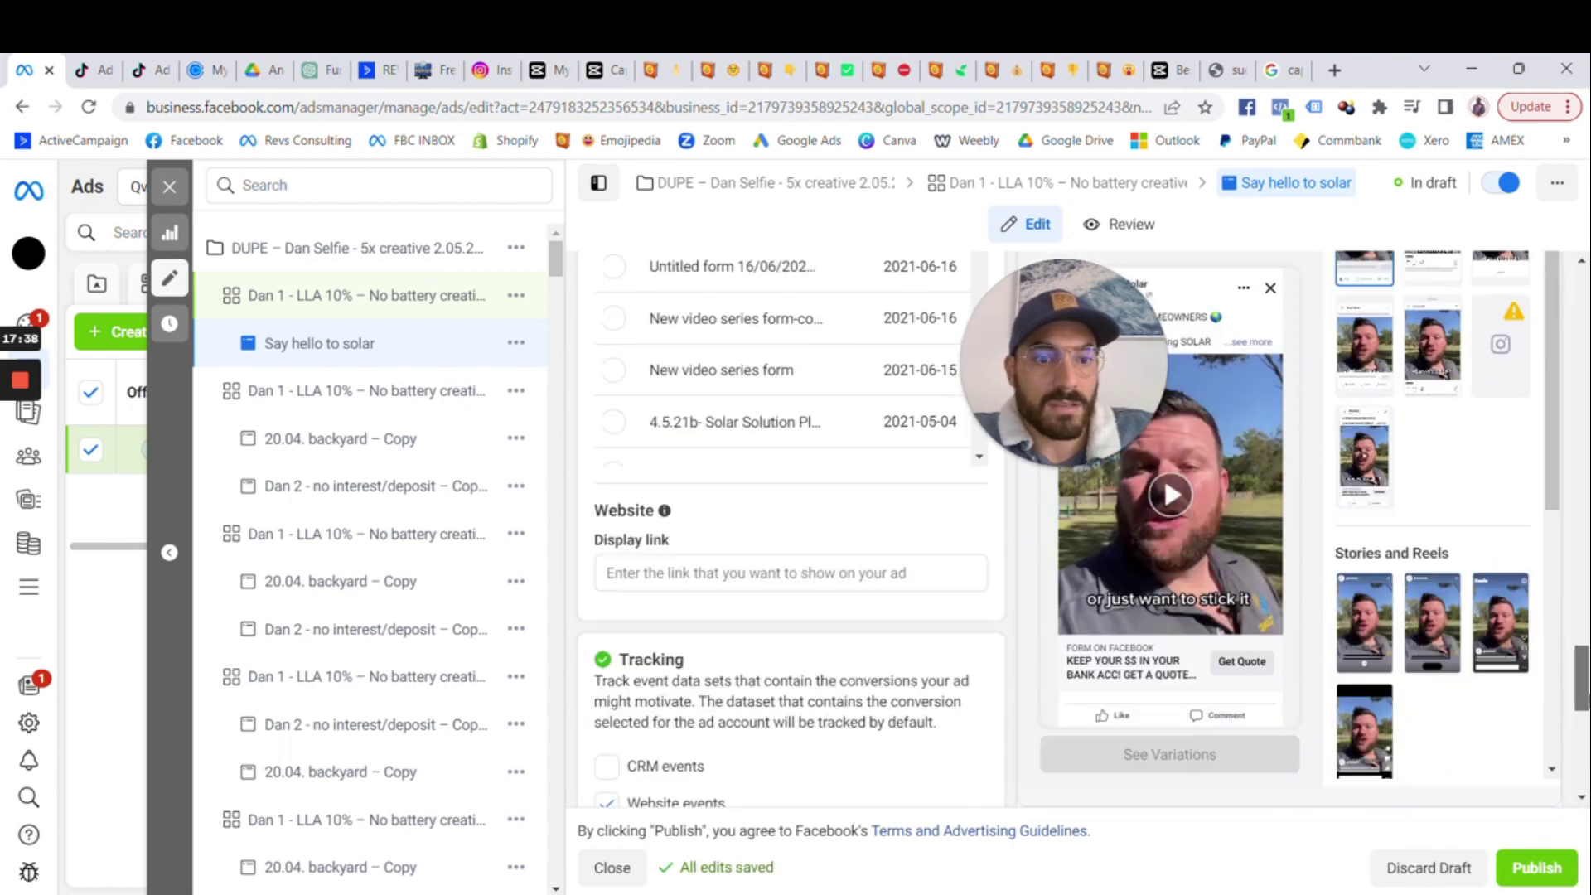
pyautogui.moveTo(1584, 697); pyautogui.dragTo(1585, 679)
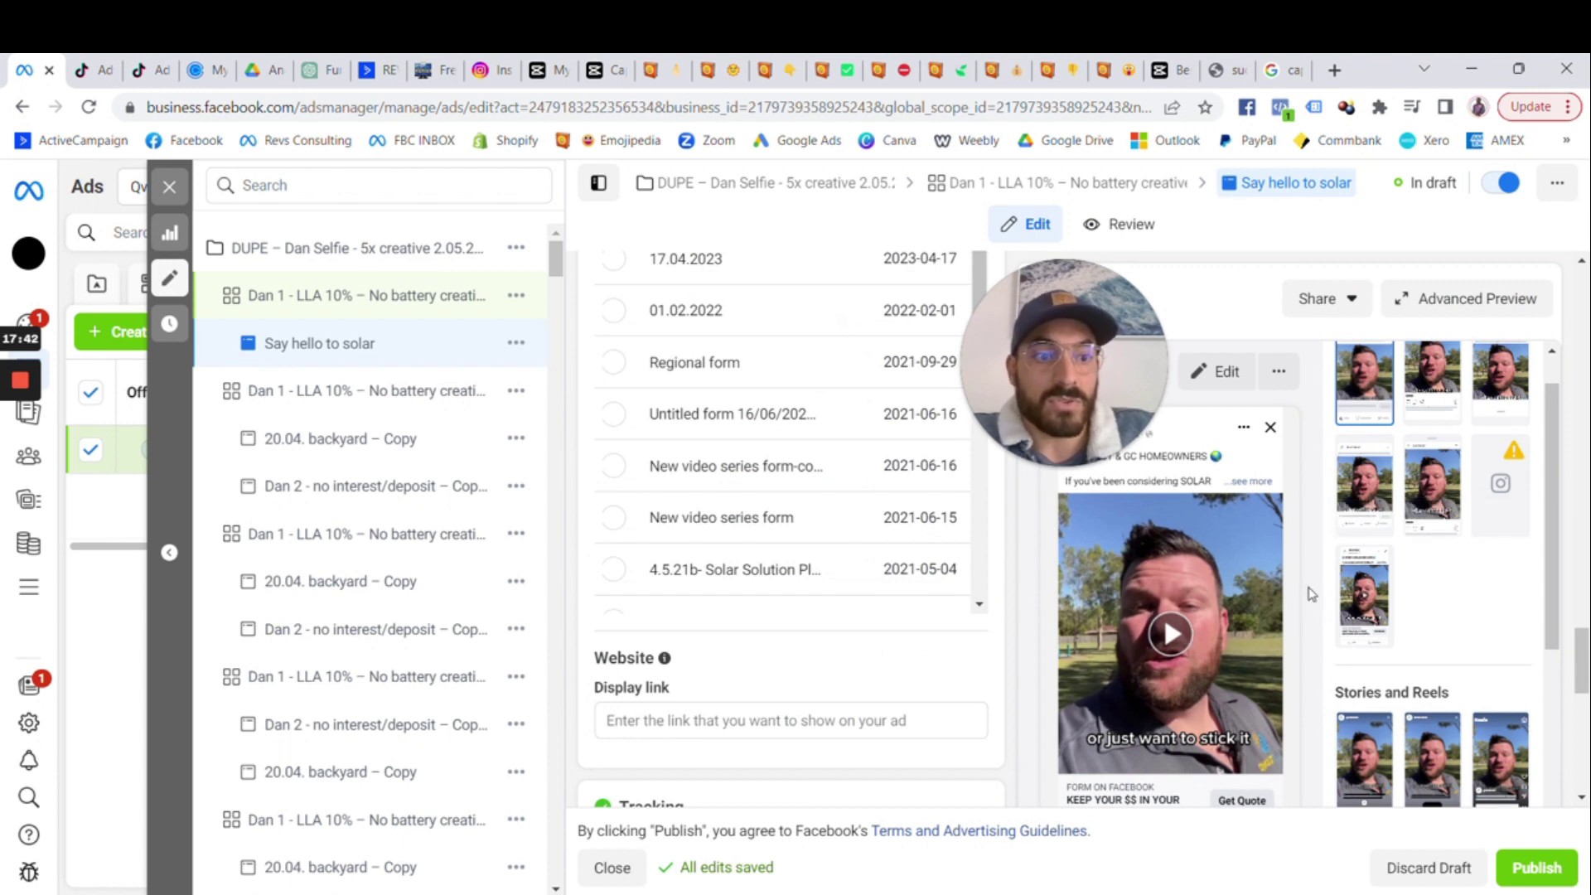
pyautogui.click(1446, 375)
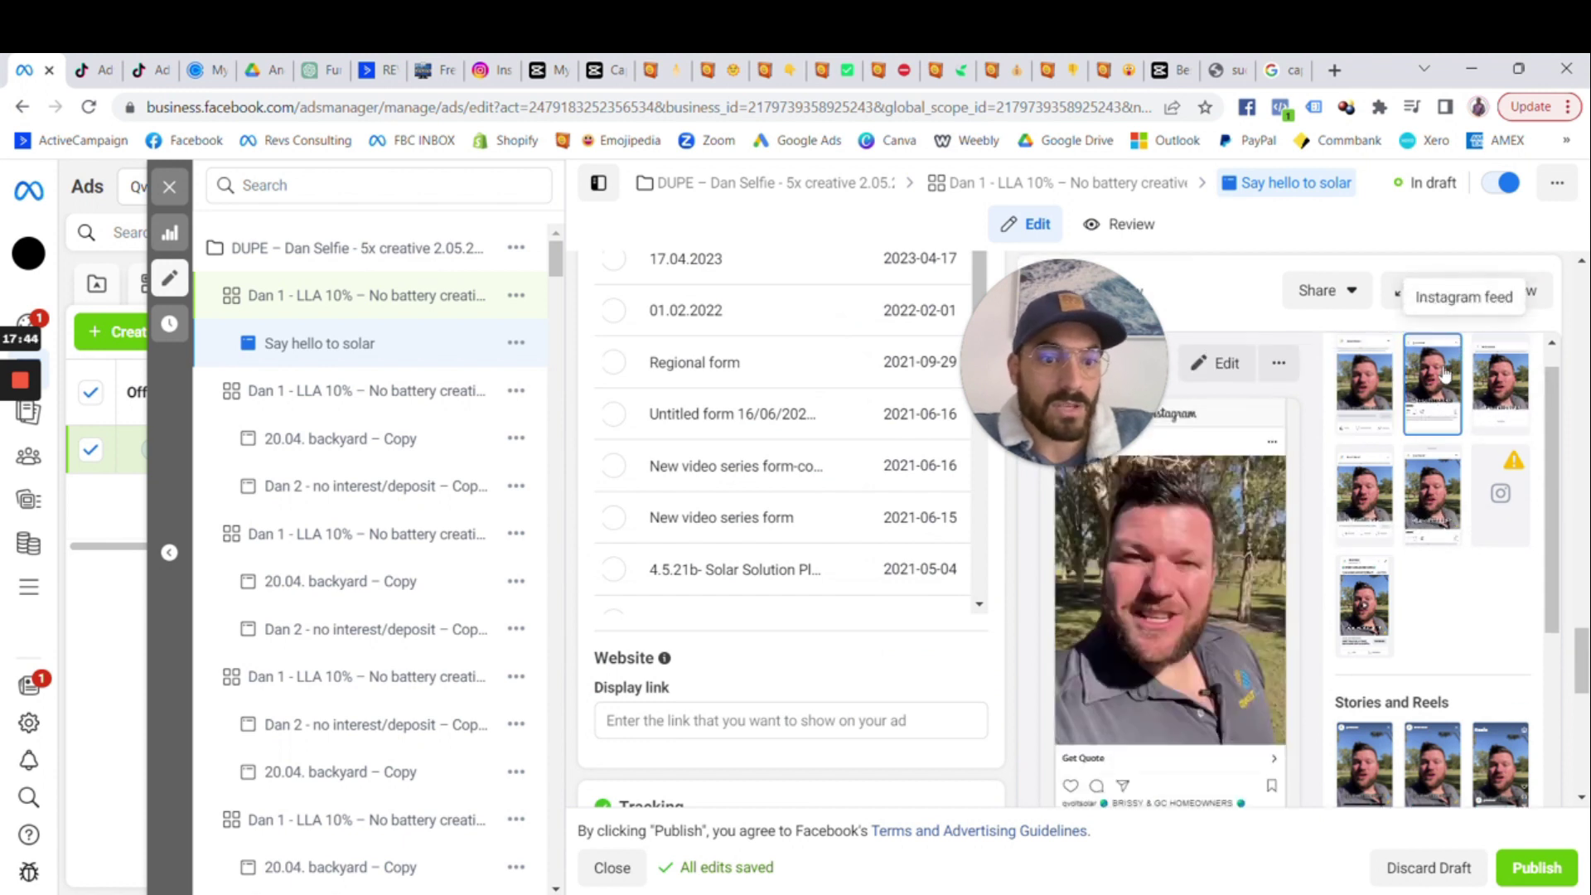
# - Scroll the ad editor back to the Media section's placement groups
pyautogui.moveTo(1104, 421); pyautogui.dragTo(957, 404)
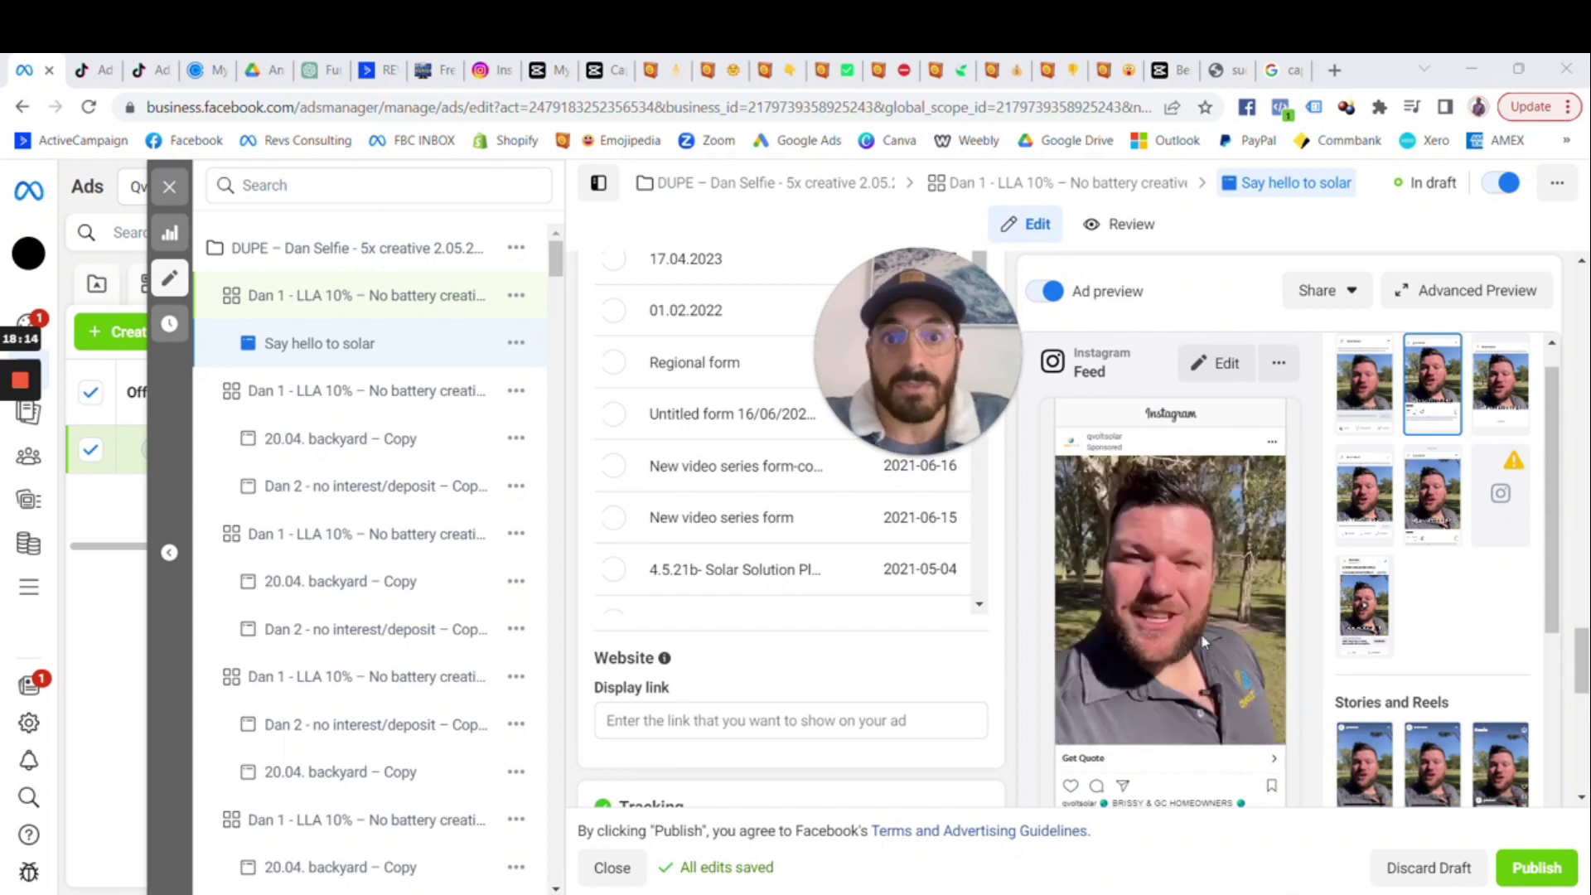
pyautogui.scroll(10, 1114, 649)
pyautogui.scroll(10, 1111, 647)
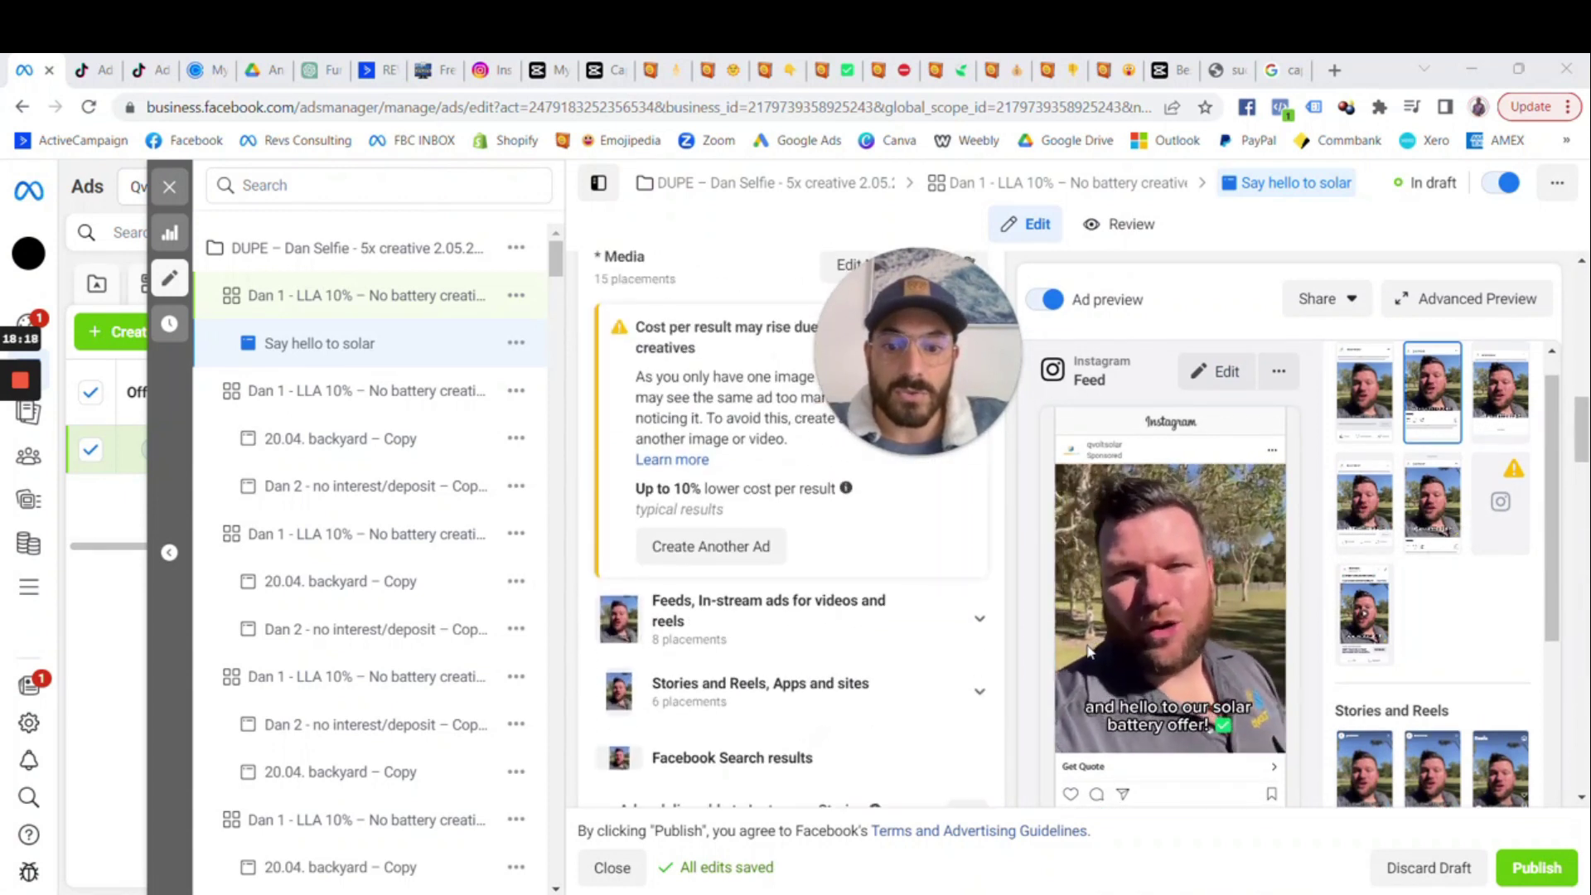
pyautogui.scroll(-1, 972, 364)
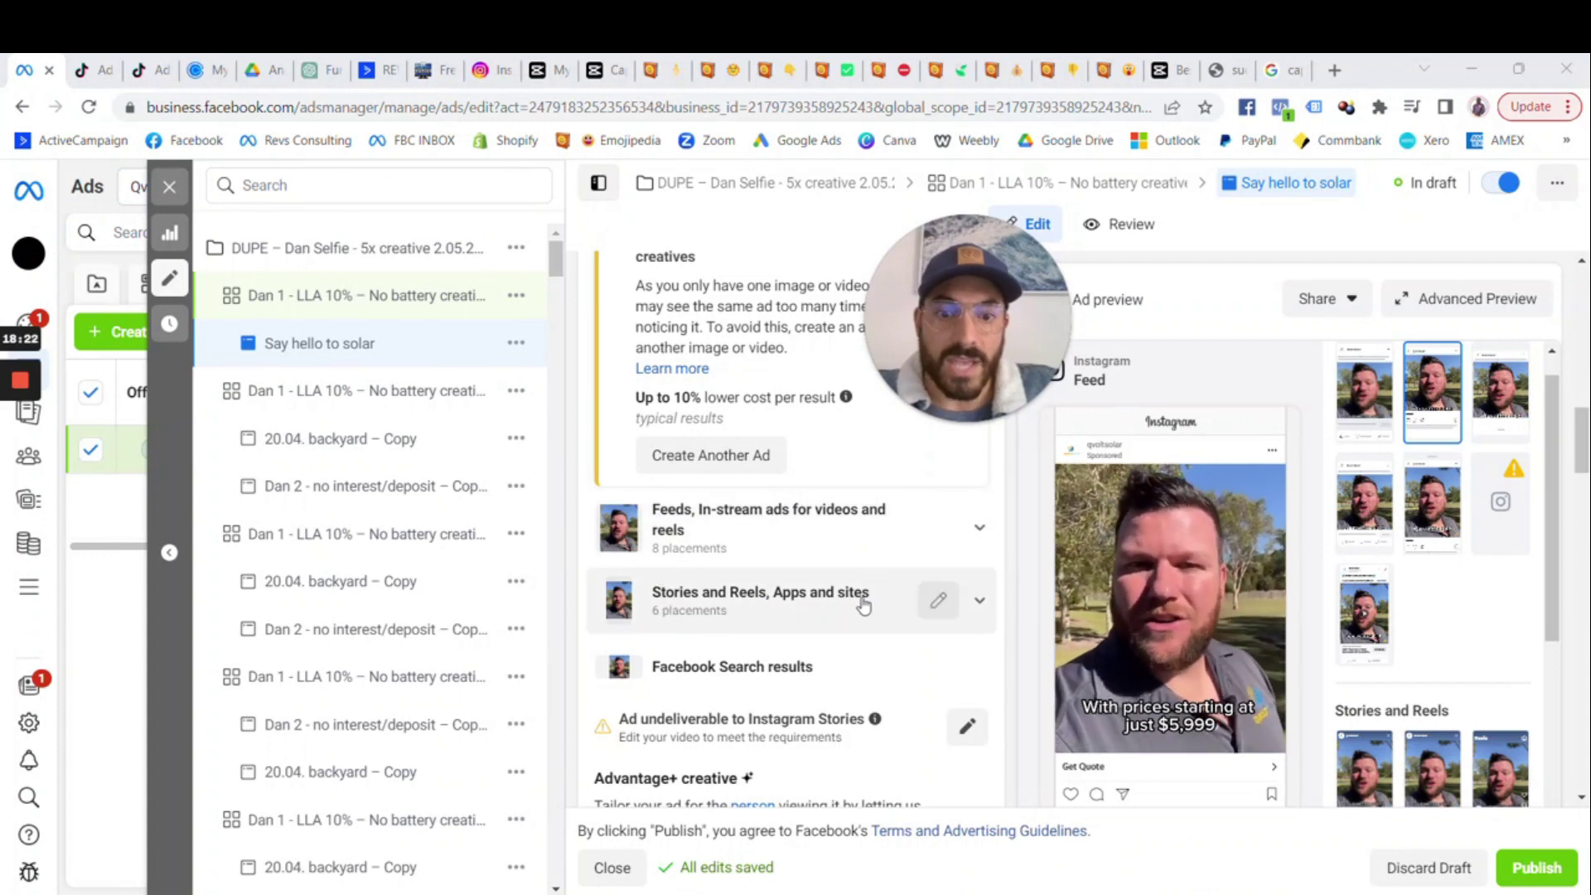
# - Replace the Stories and Reels group's video with Say hello to solar 25.05.23.mp4 and save
pyautogui.click(938, 600)
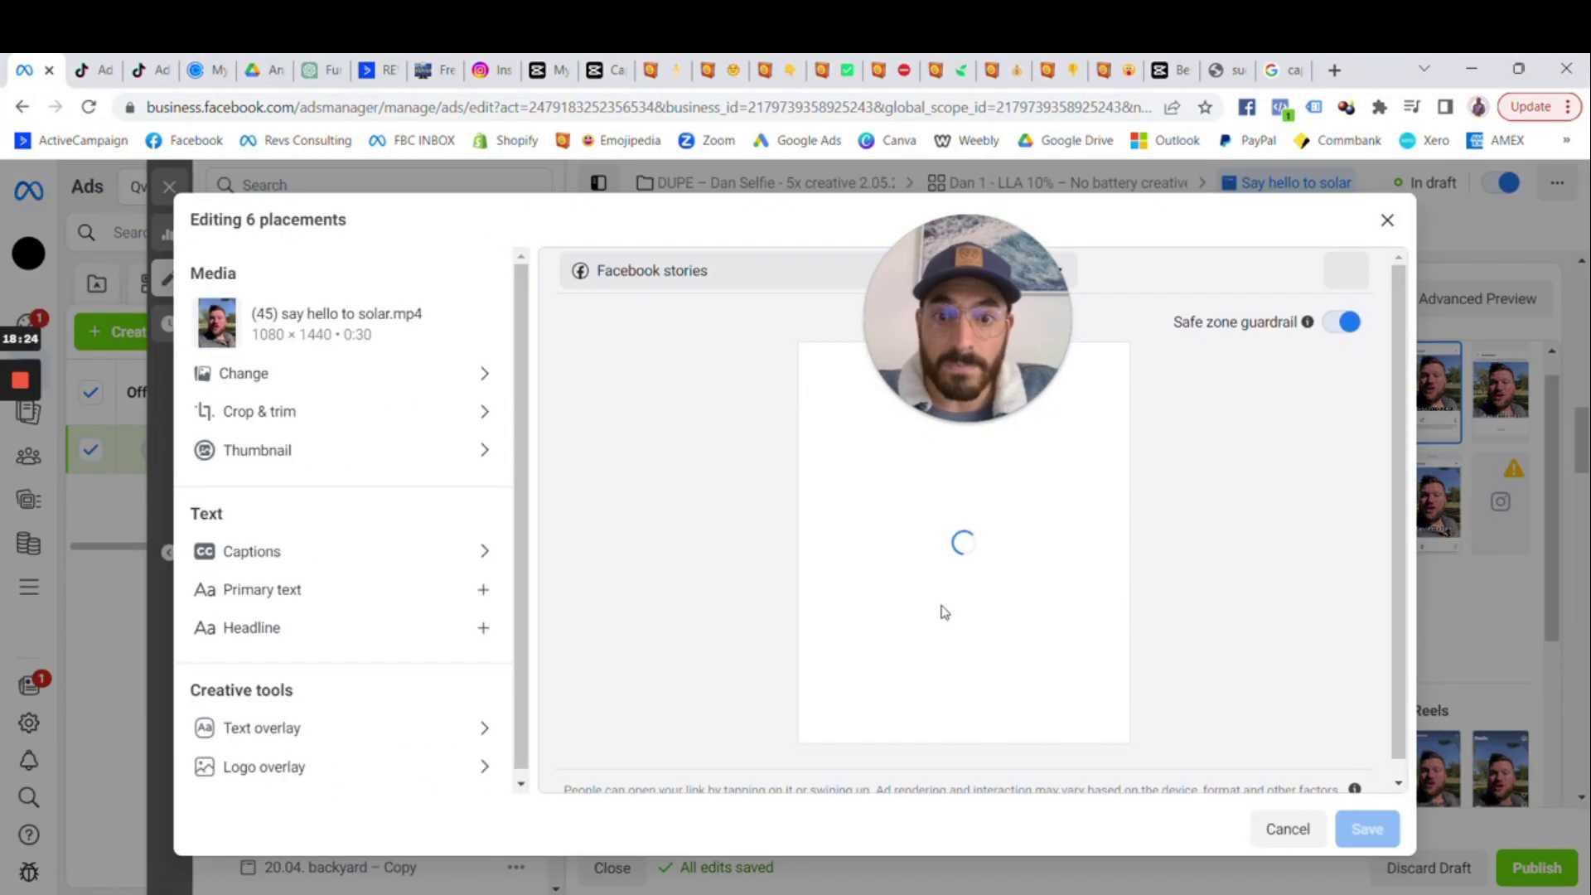
pyautogui.click(255, 383)
pyautogui.moveTo(957, 340); pyautogui.dragTo(1125, 356)
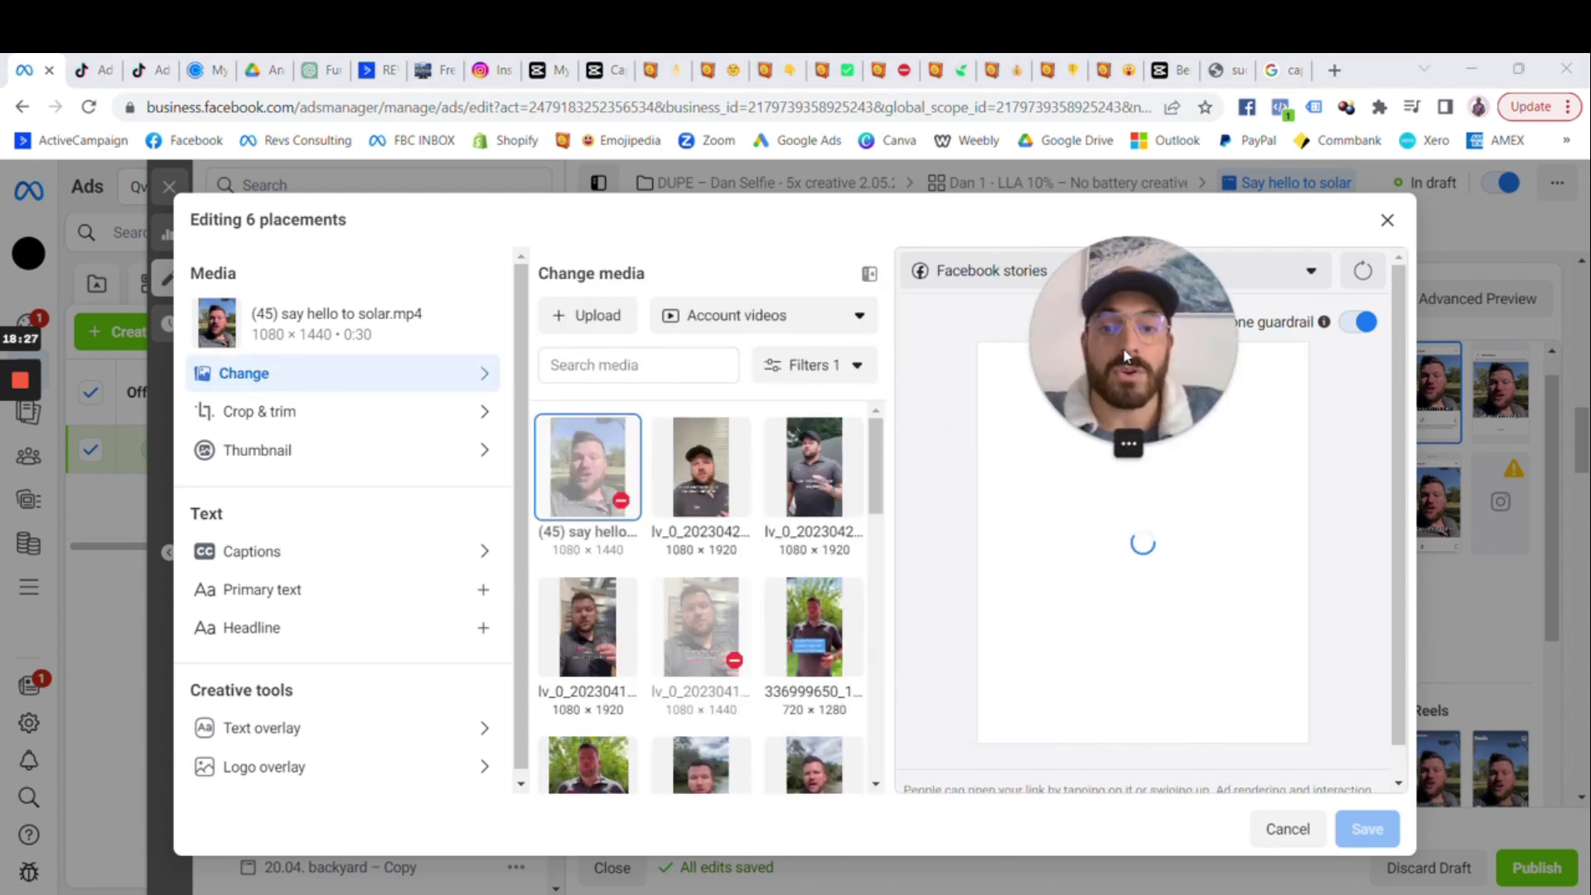
pyautogui.click(599, 317)
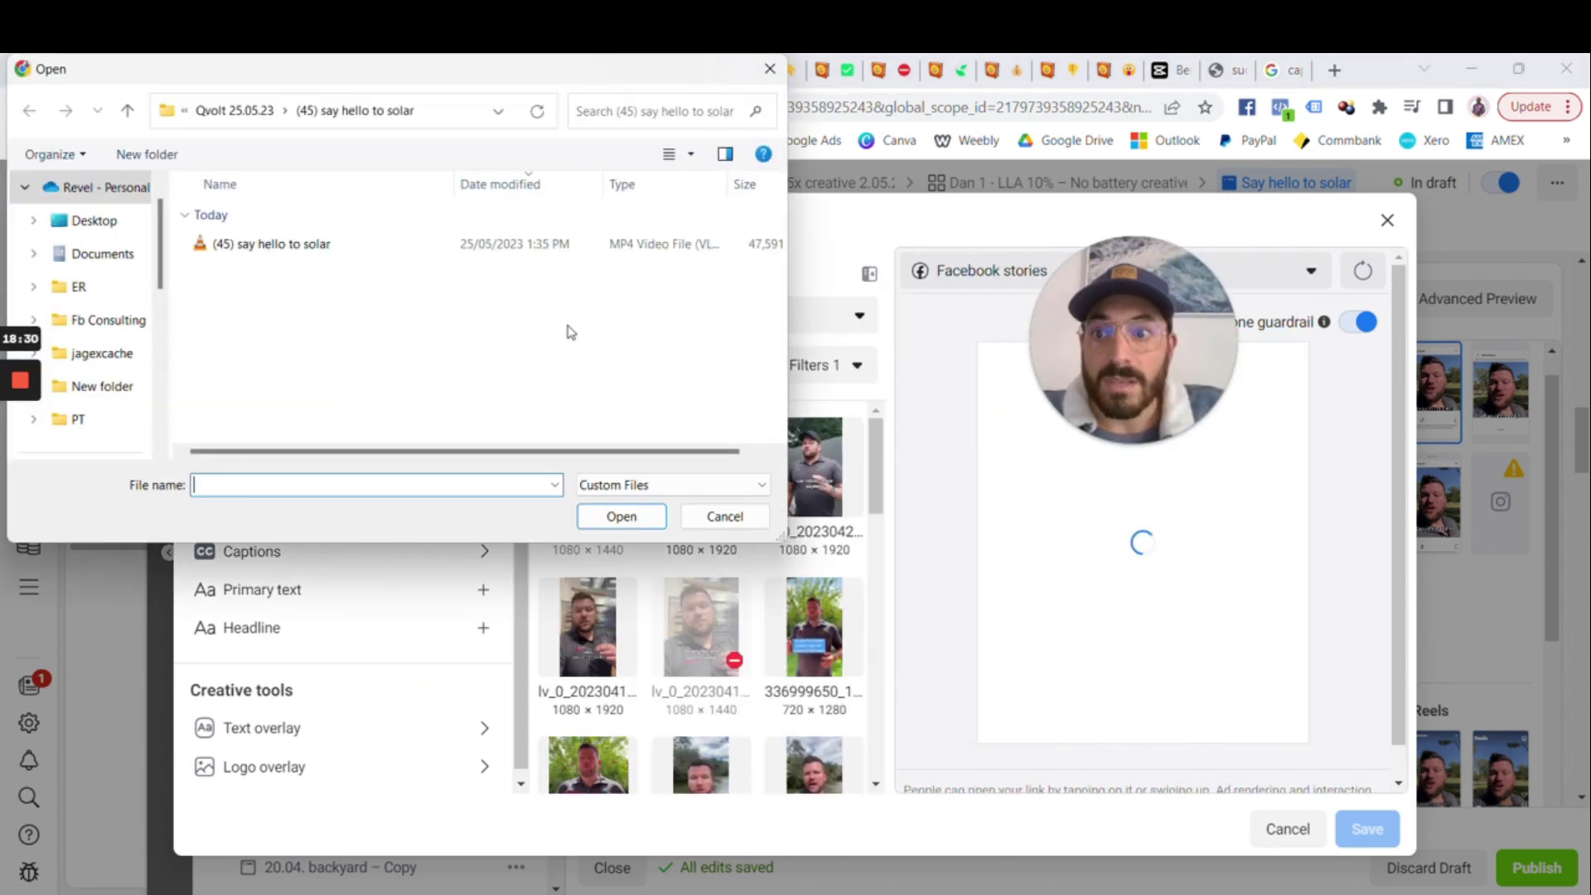
pyautogui.click(253, 120)
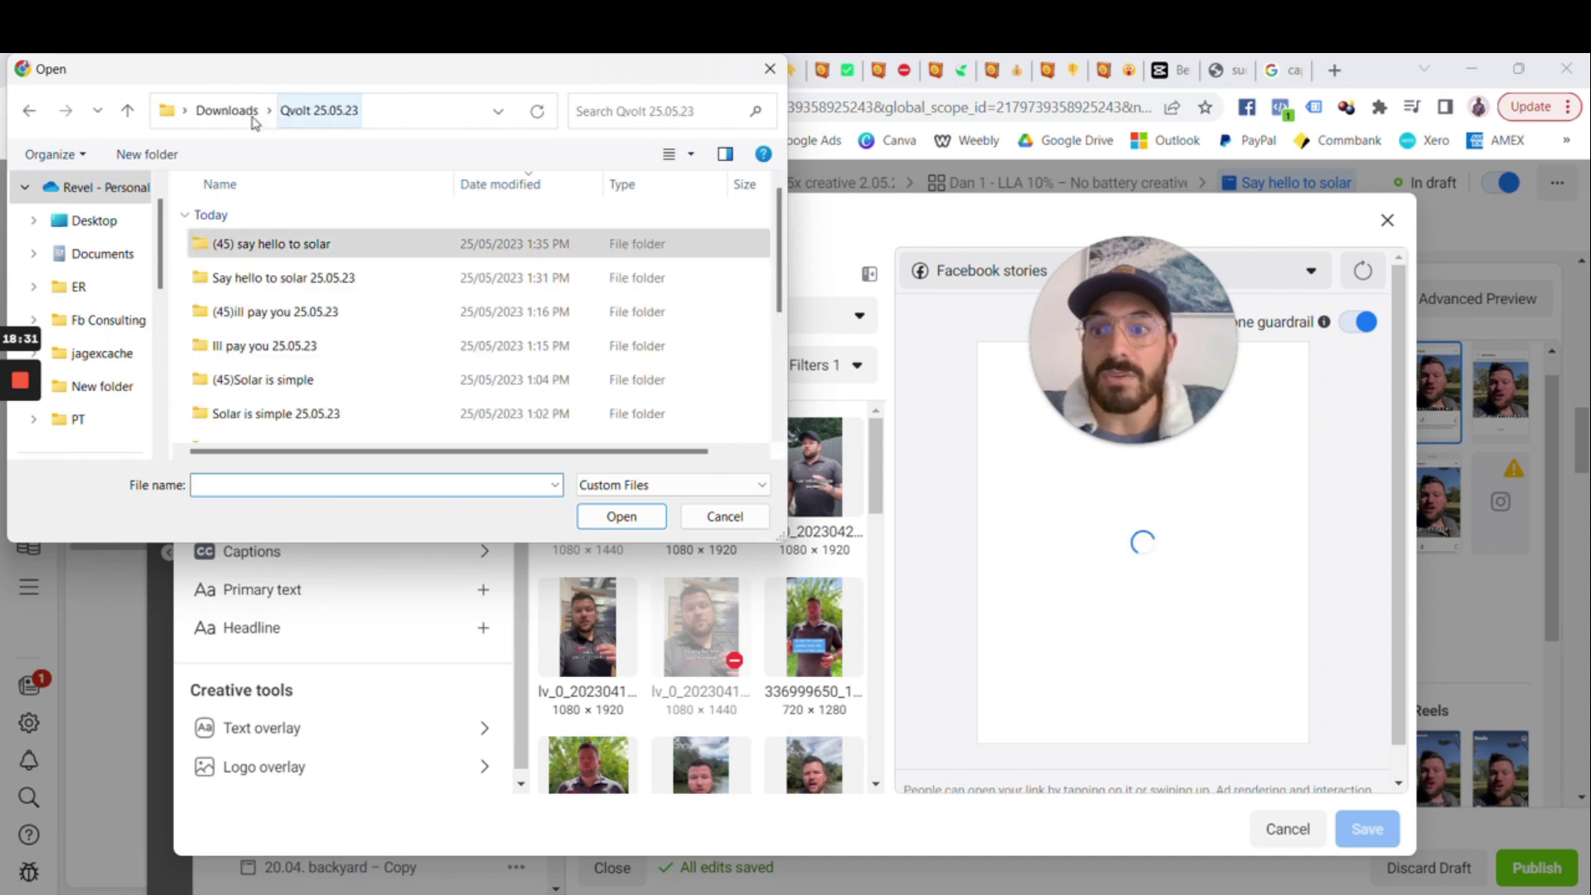
pyautogui.doubleClick(258, 282)
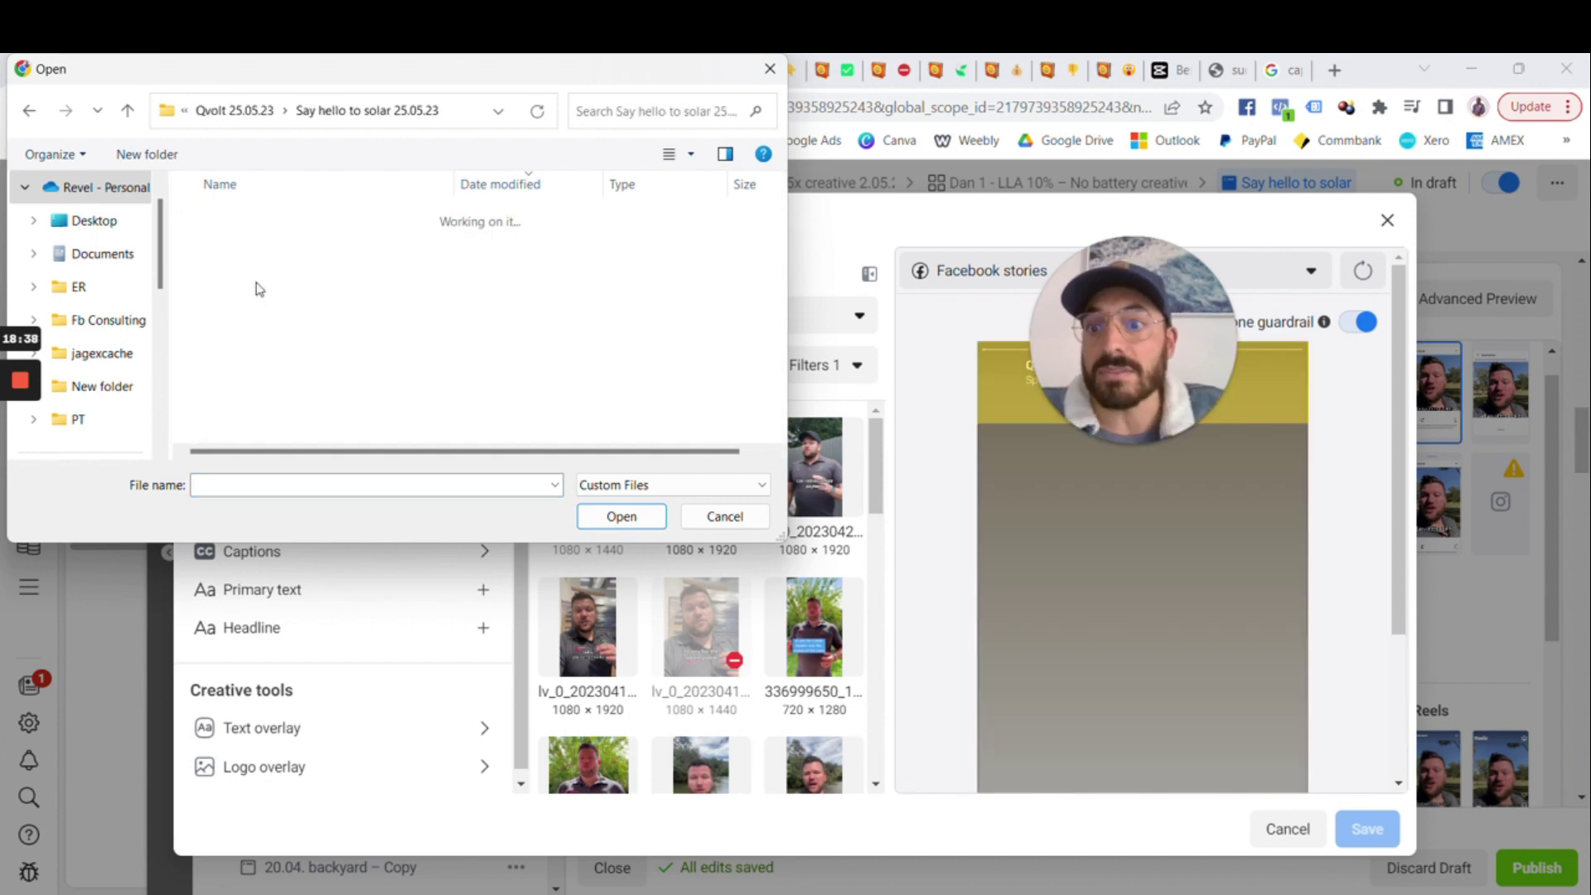
pyautogui.click(587, 519)
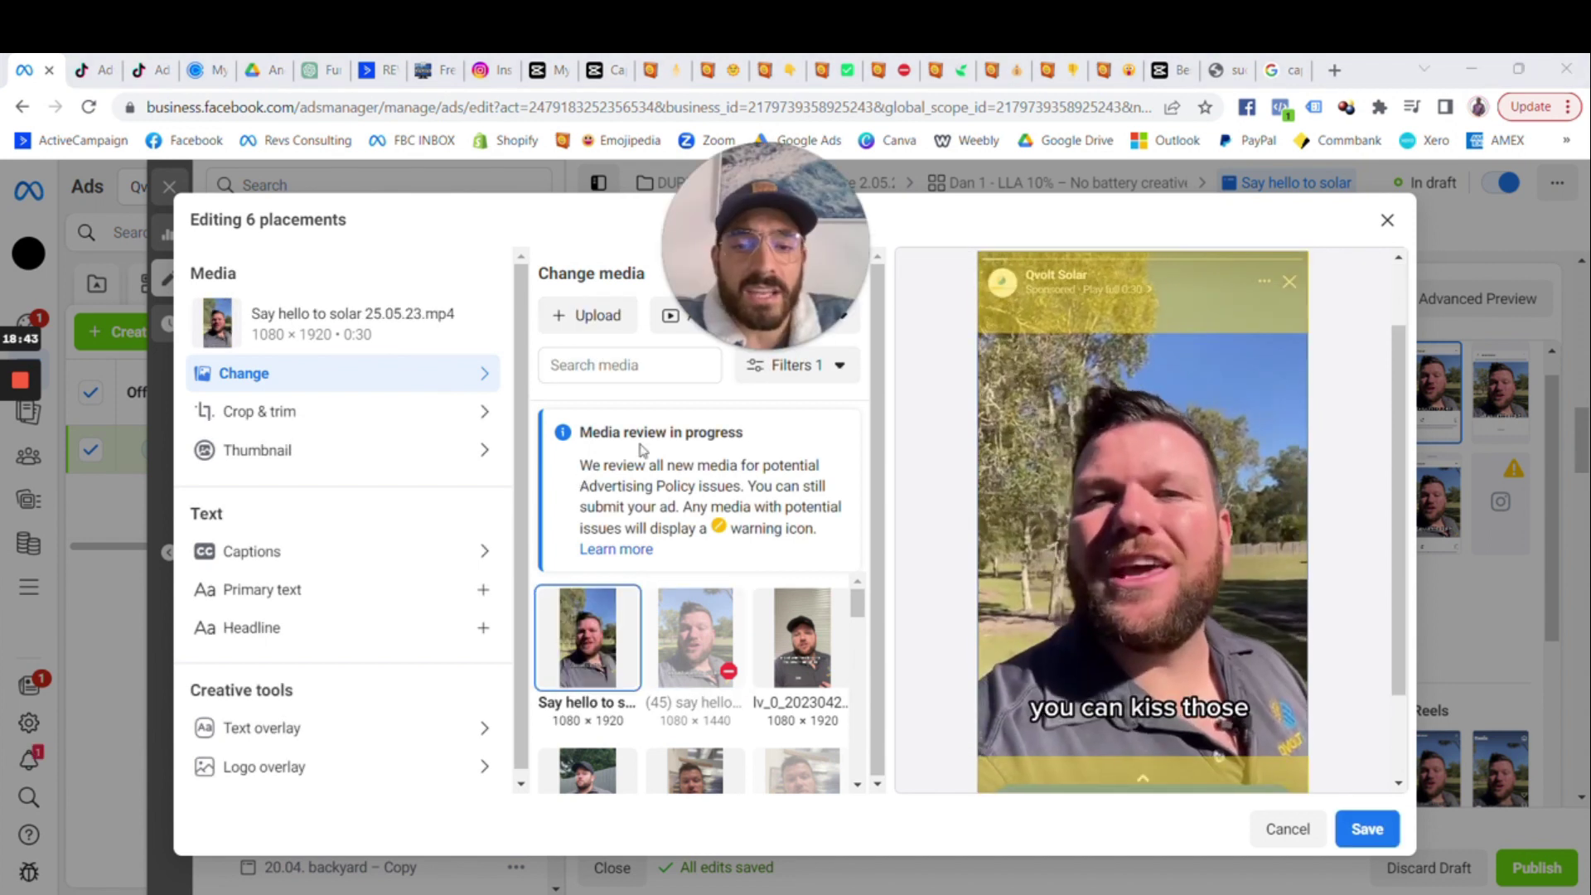
pyautogui.click(1367, 828)
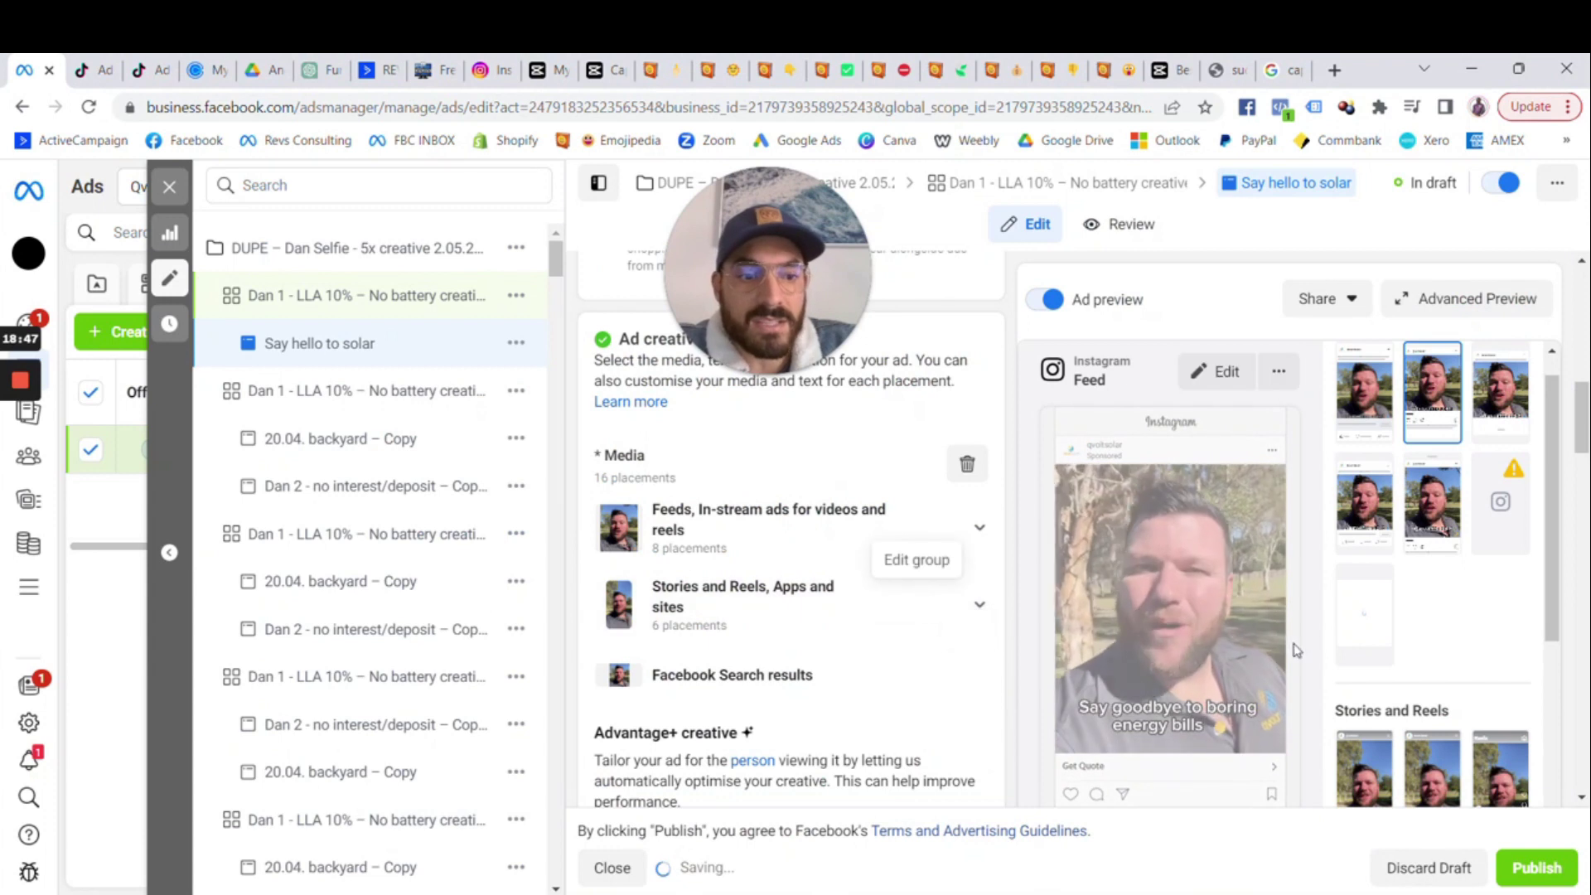
# - Preview the vertical video in the Instagram Stories placement
pyautogui.moveTo(818, 329); pyautogui.dragTo(983, 437)
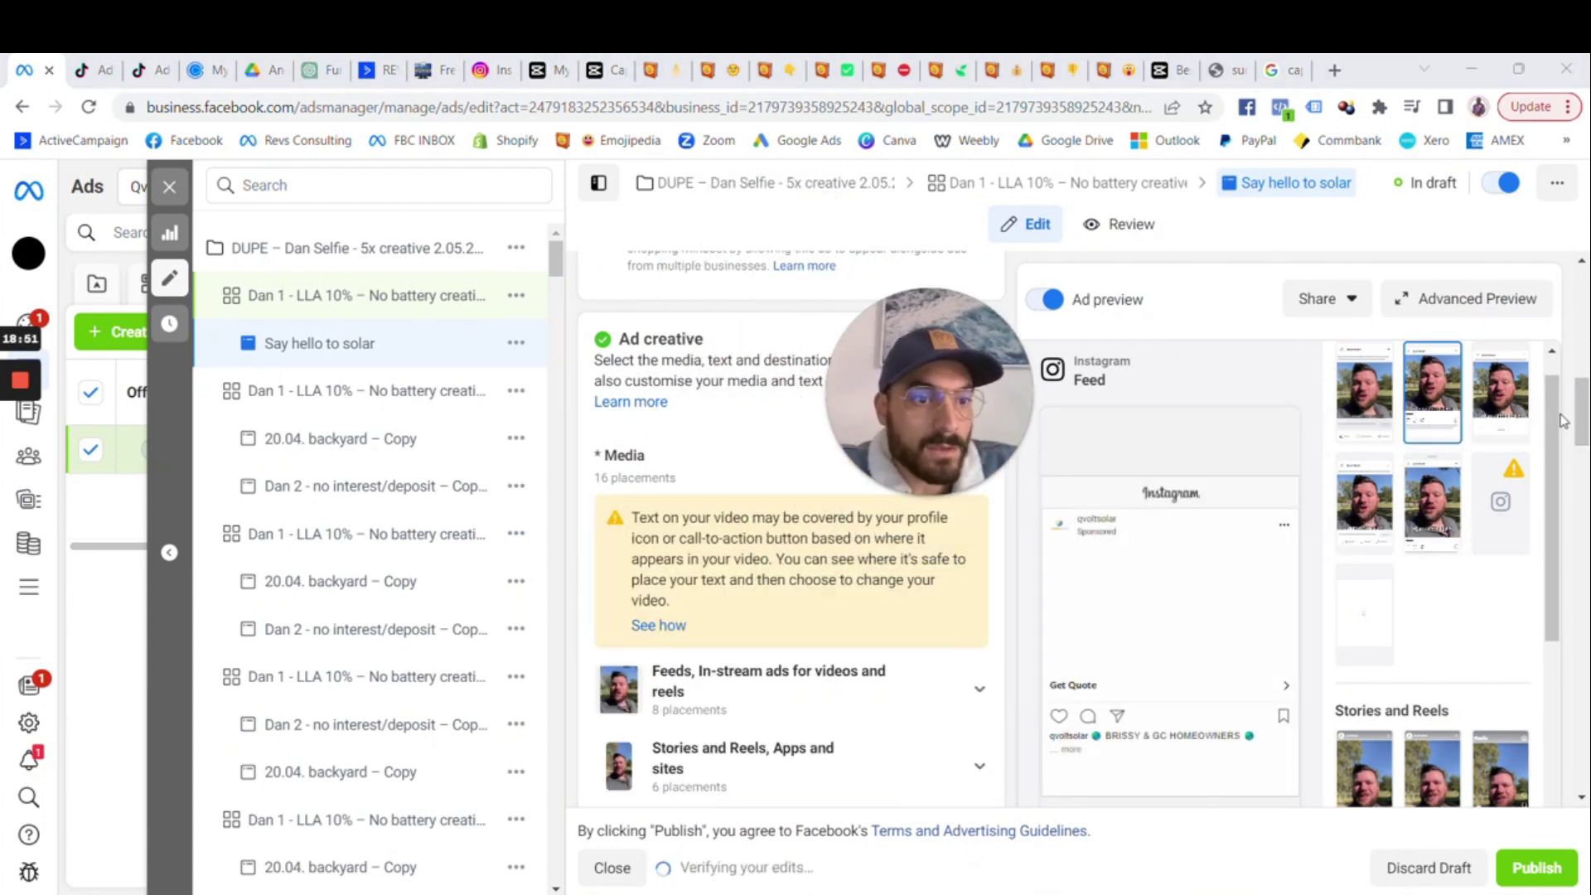
pyautogui.scroll(-4, 1540, 548)
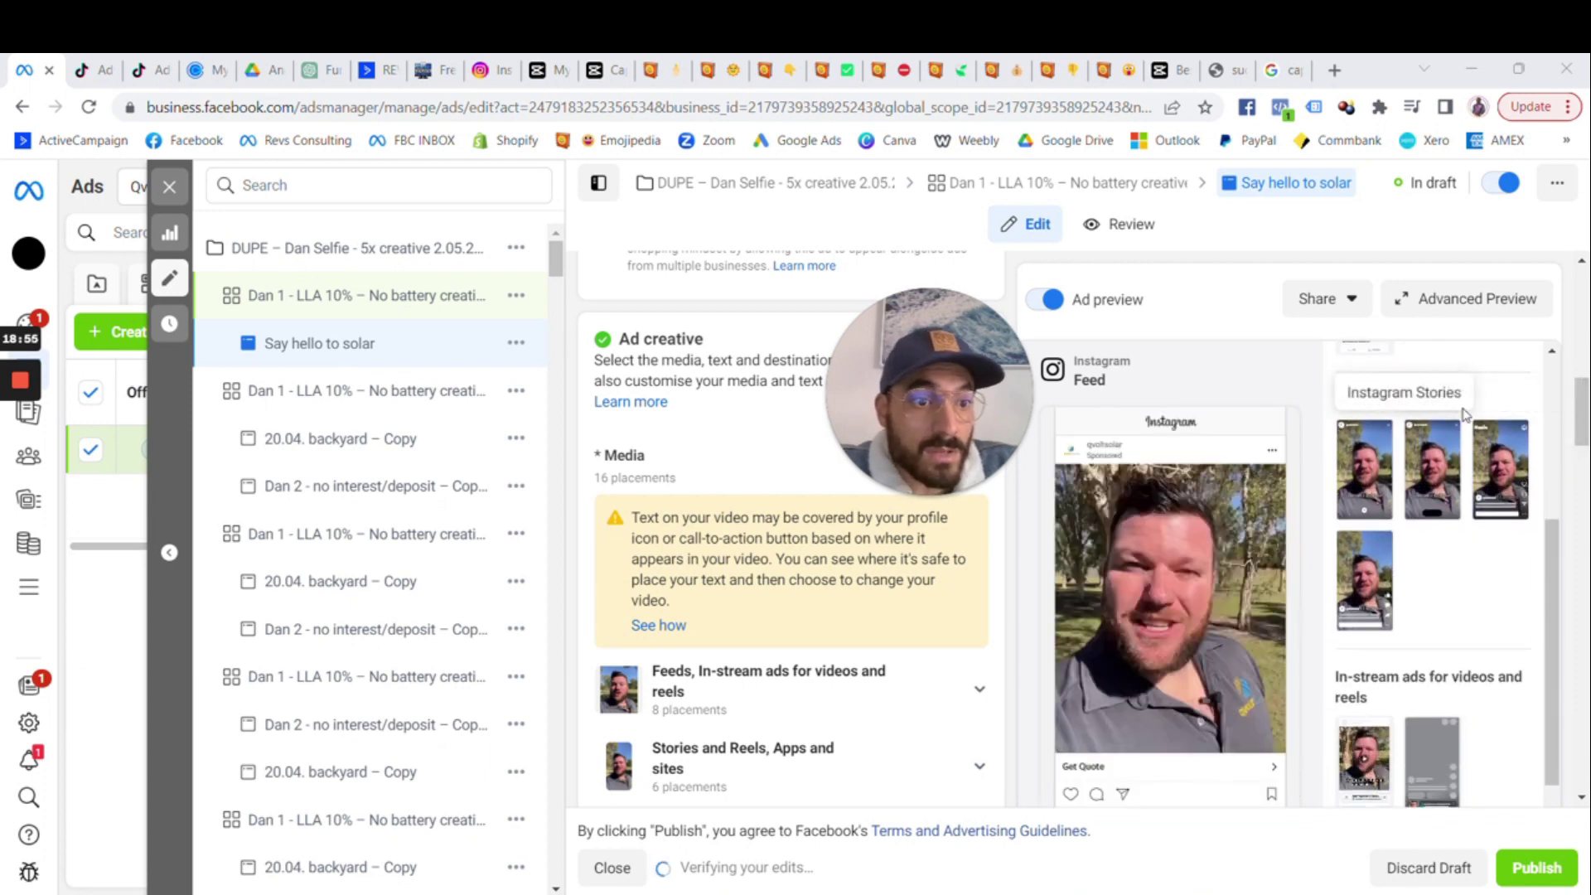
pyautogui.click(1373, 478)
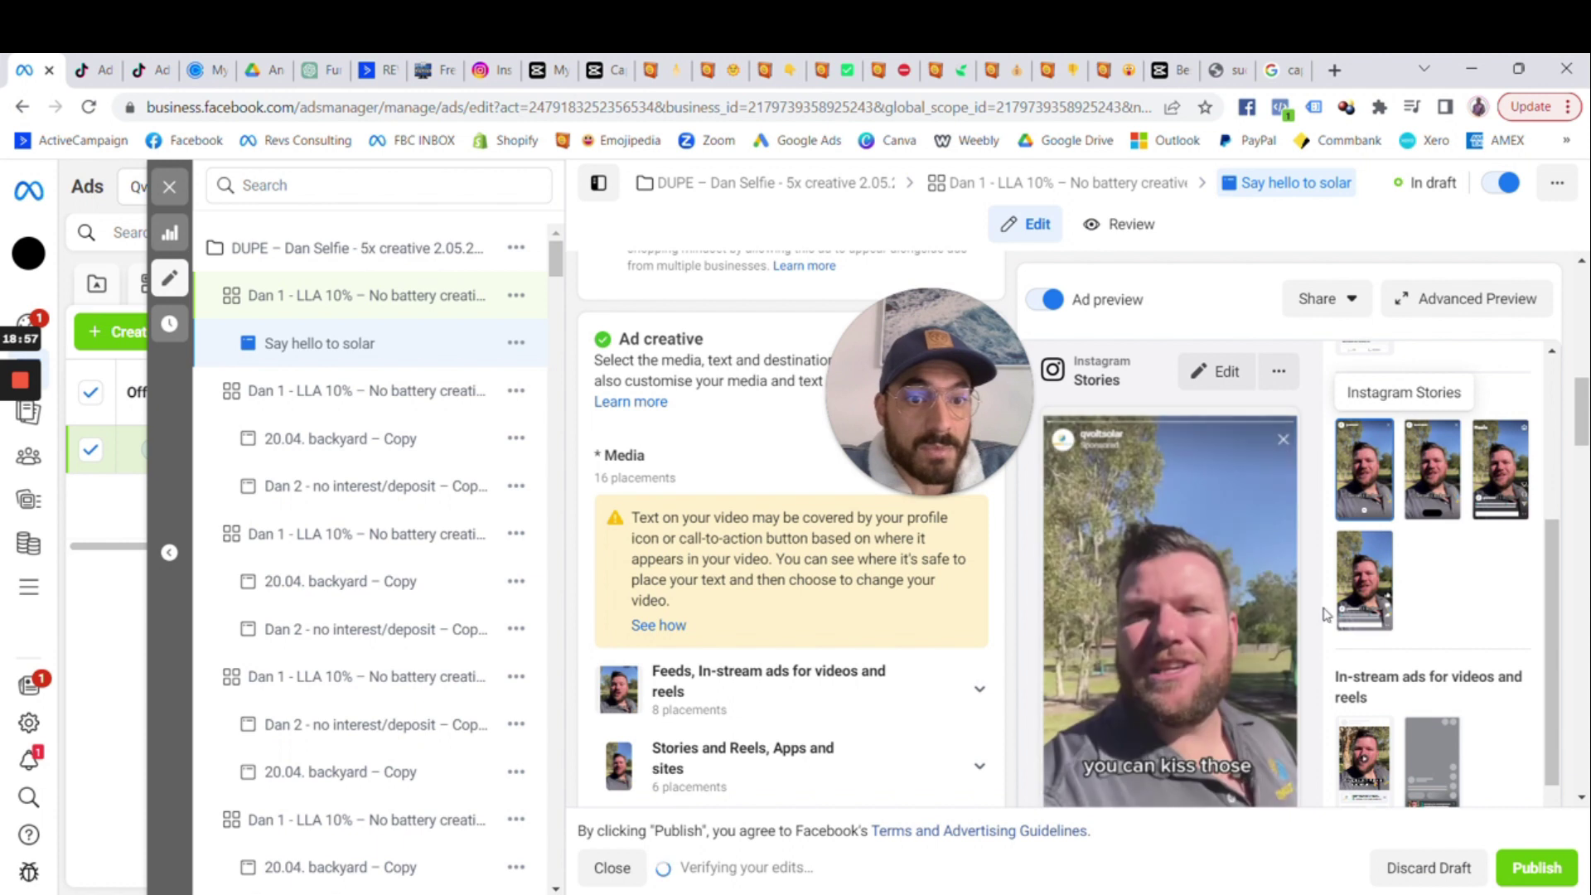
# - Scroll the placement thumbnails and preview the video in Instagram Reels
pyautogui.scroll(-2, 1499, 589)
pyautogui.scroll(-10, 1498, 589)
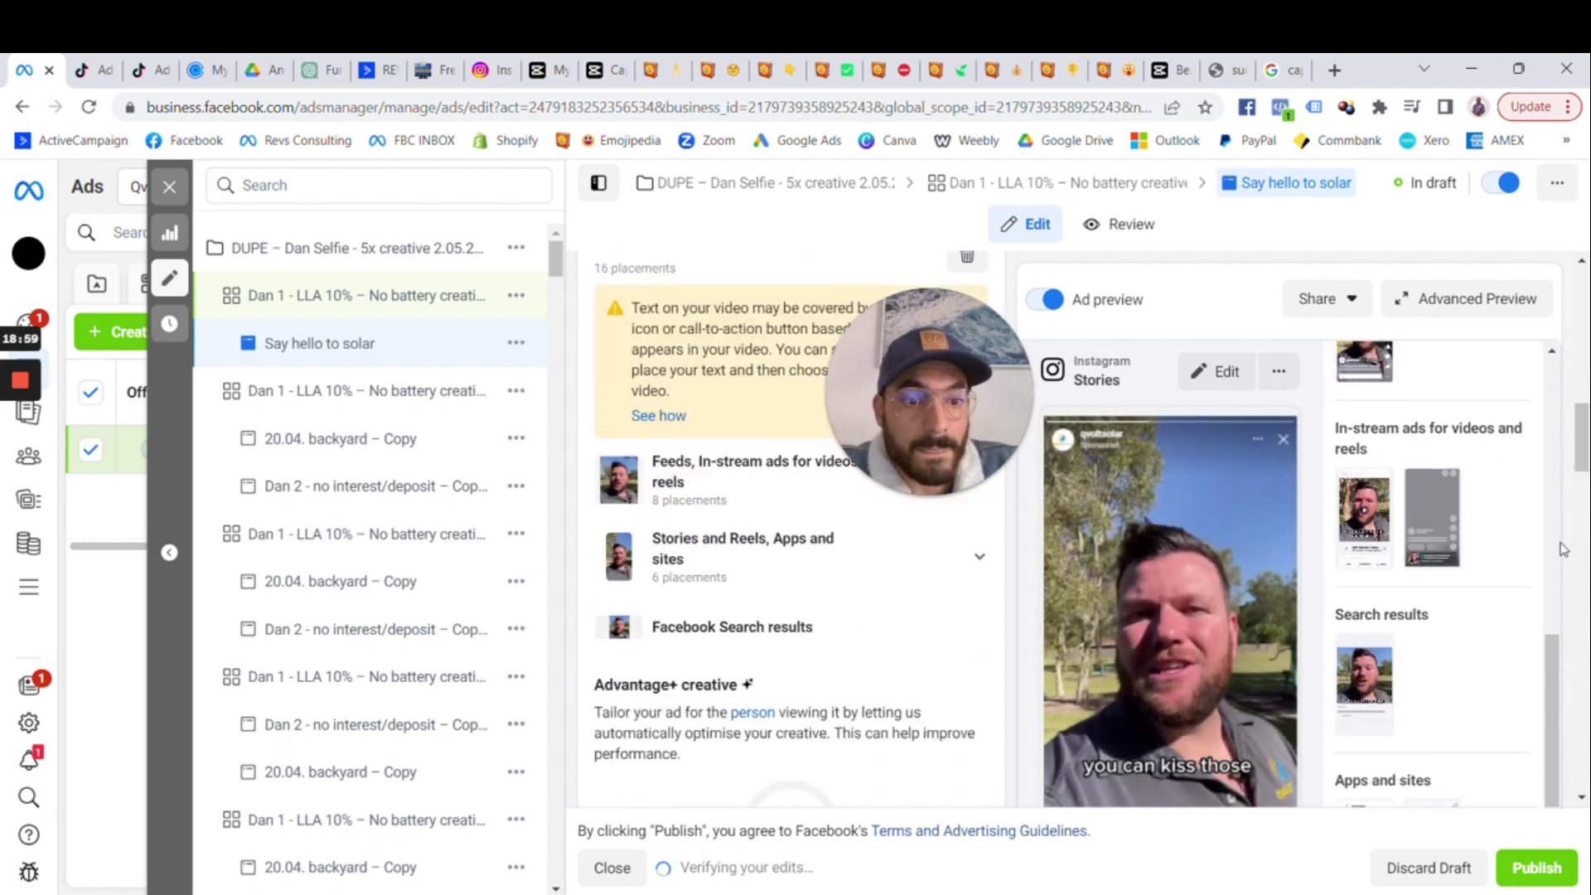
pyautogui.scroll(-6, 1534, 606)
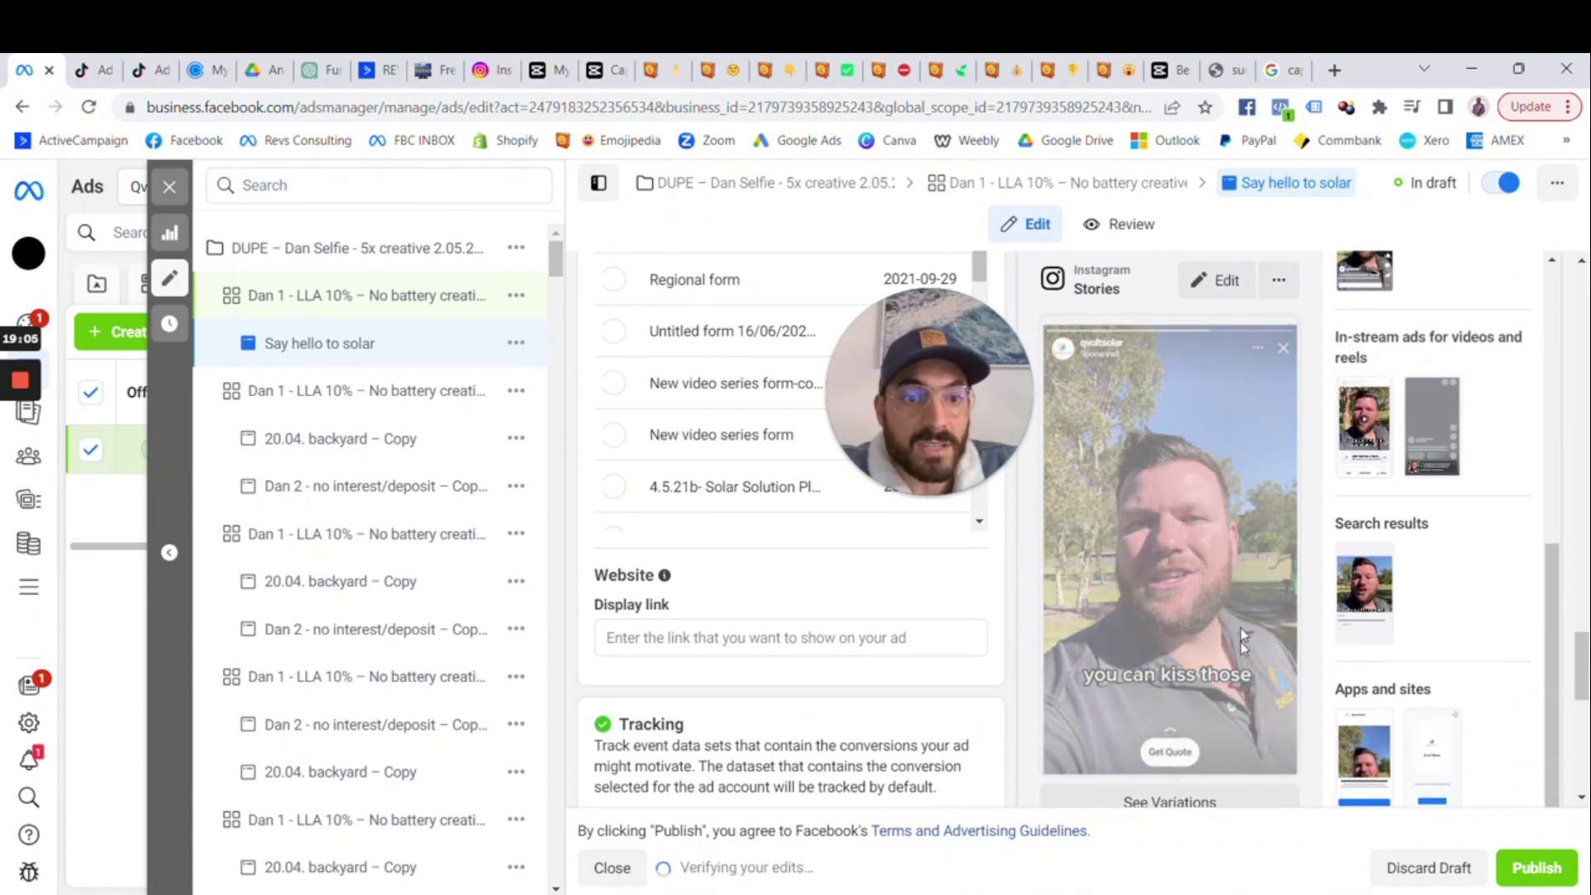
pyautogui.scroll(3, 1494, 602)
pyautogui.scroll(3, 1494, 602)
pyautogui.scroll(-2, 1483, 589)
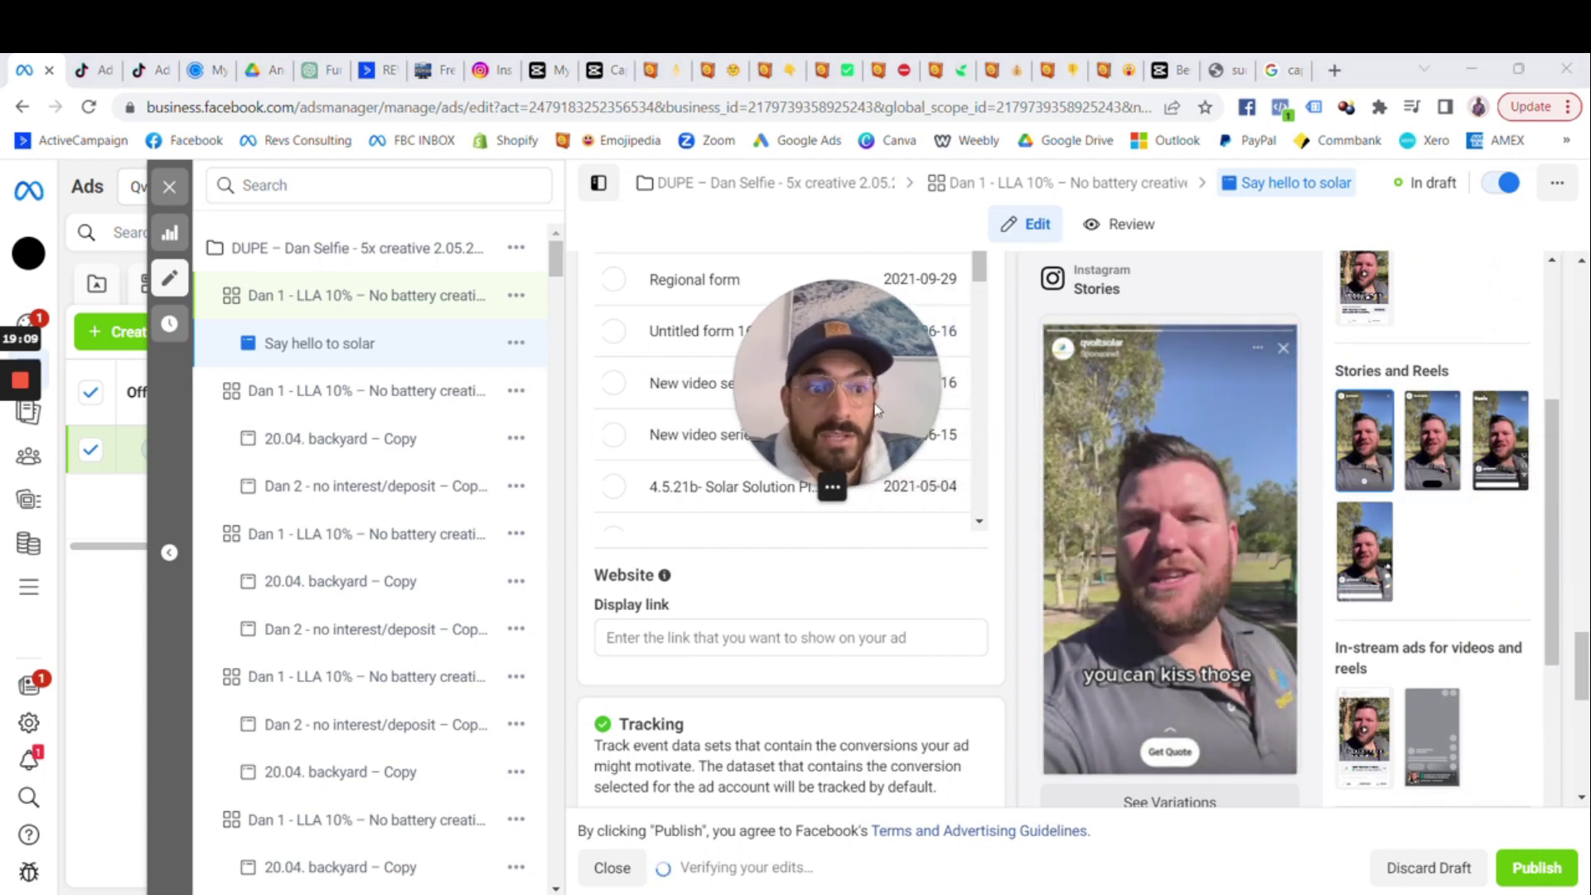
pyautogui.click(1501, 440)
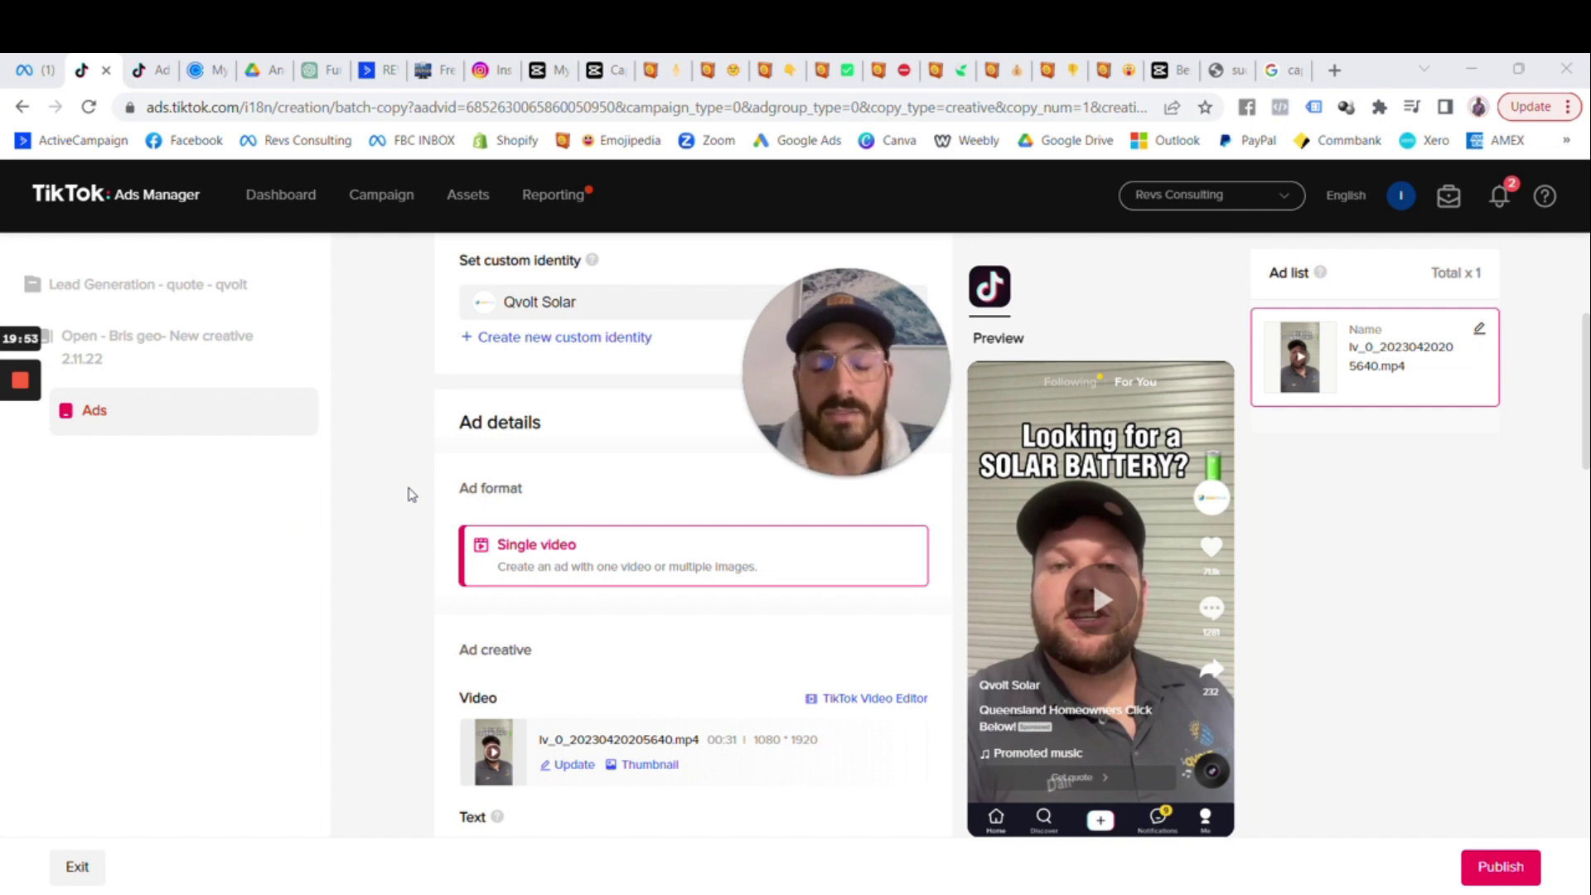
# - Choose Update > From computer and pick Say hello to solar 25.05.23 as the new video
pyautogui.click(581, 772)
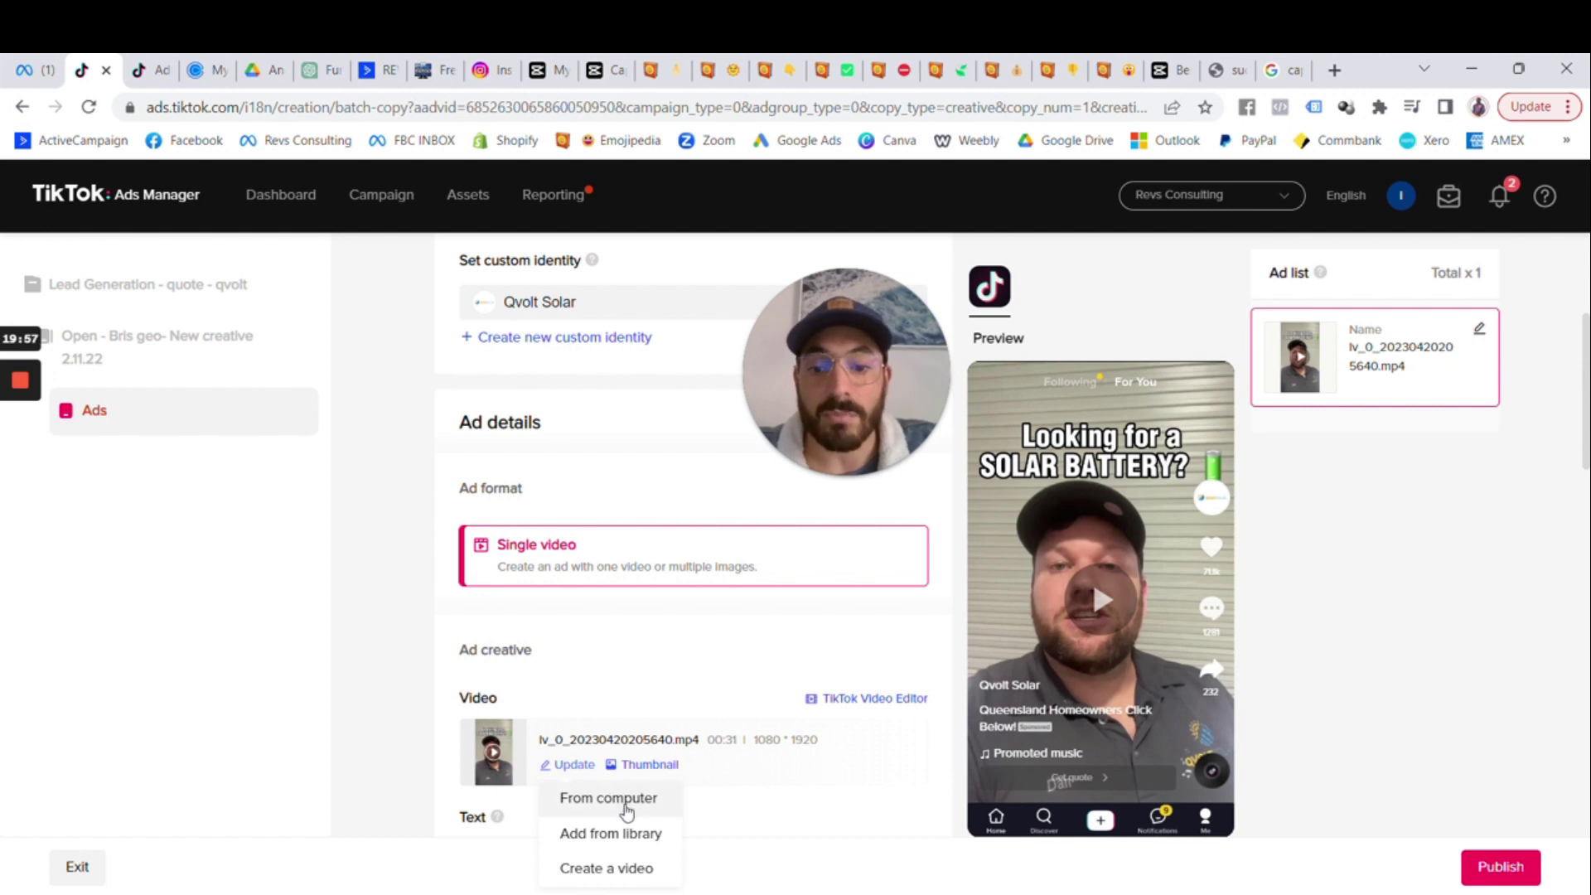
pyautogui.click(623, 800)
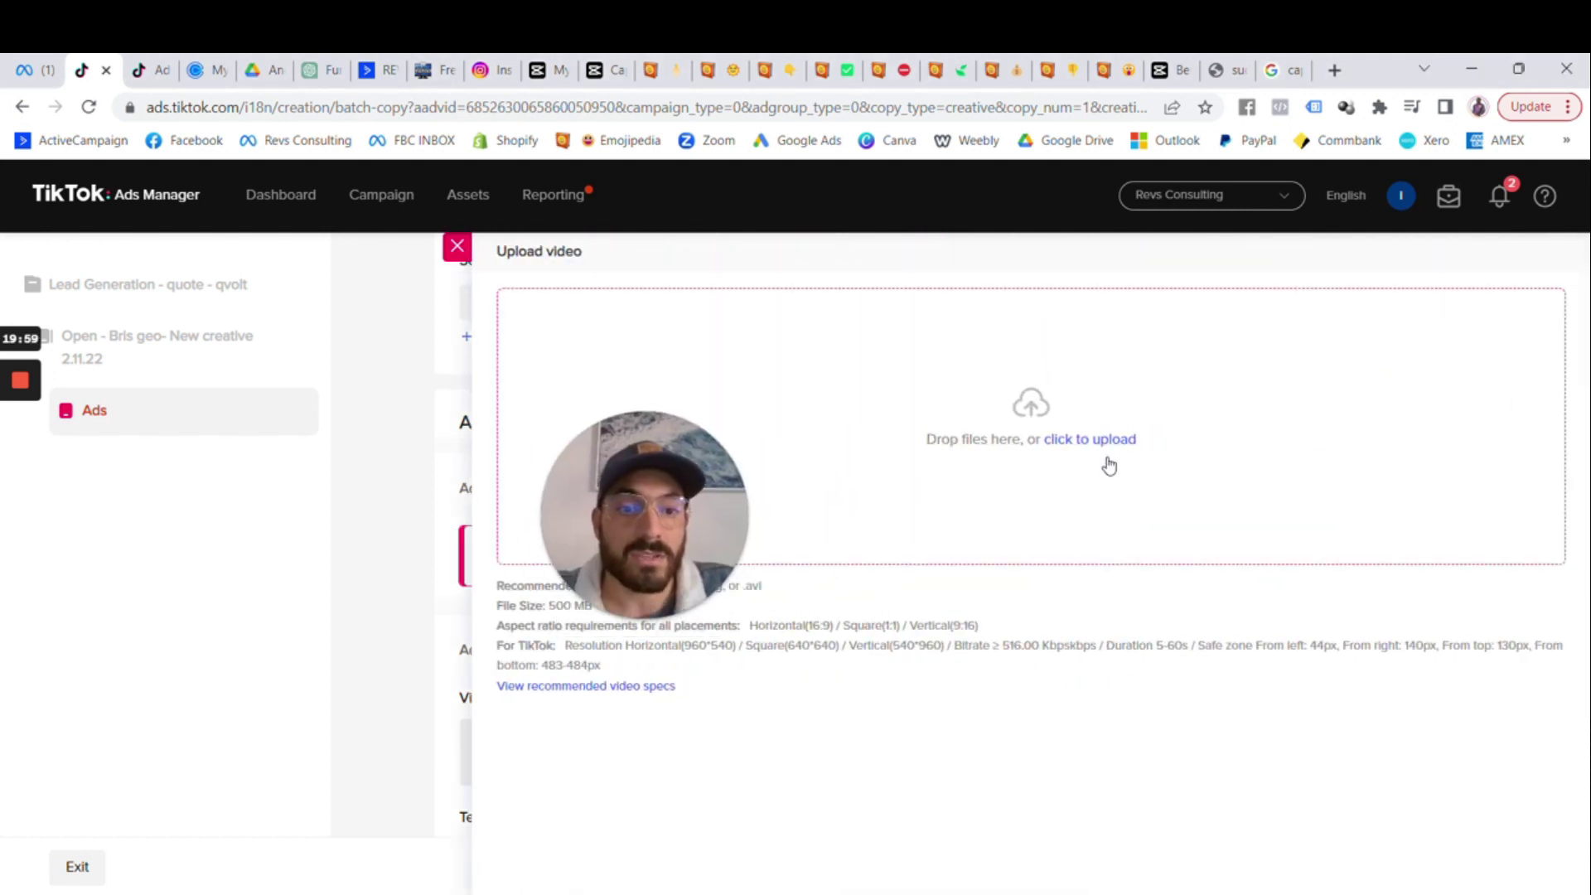
pyautogui.click(1109, 466)
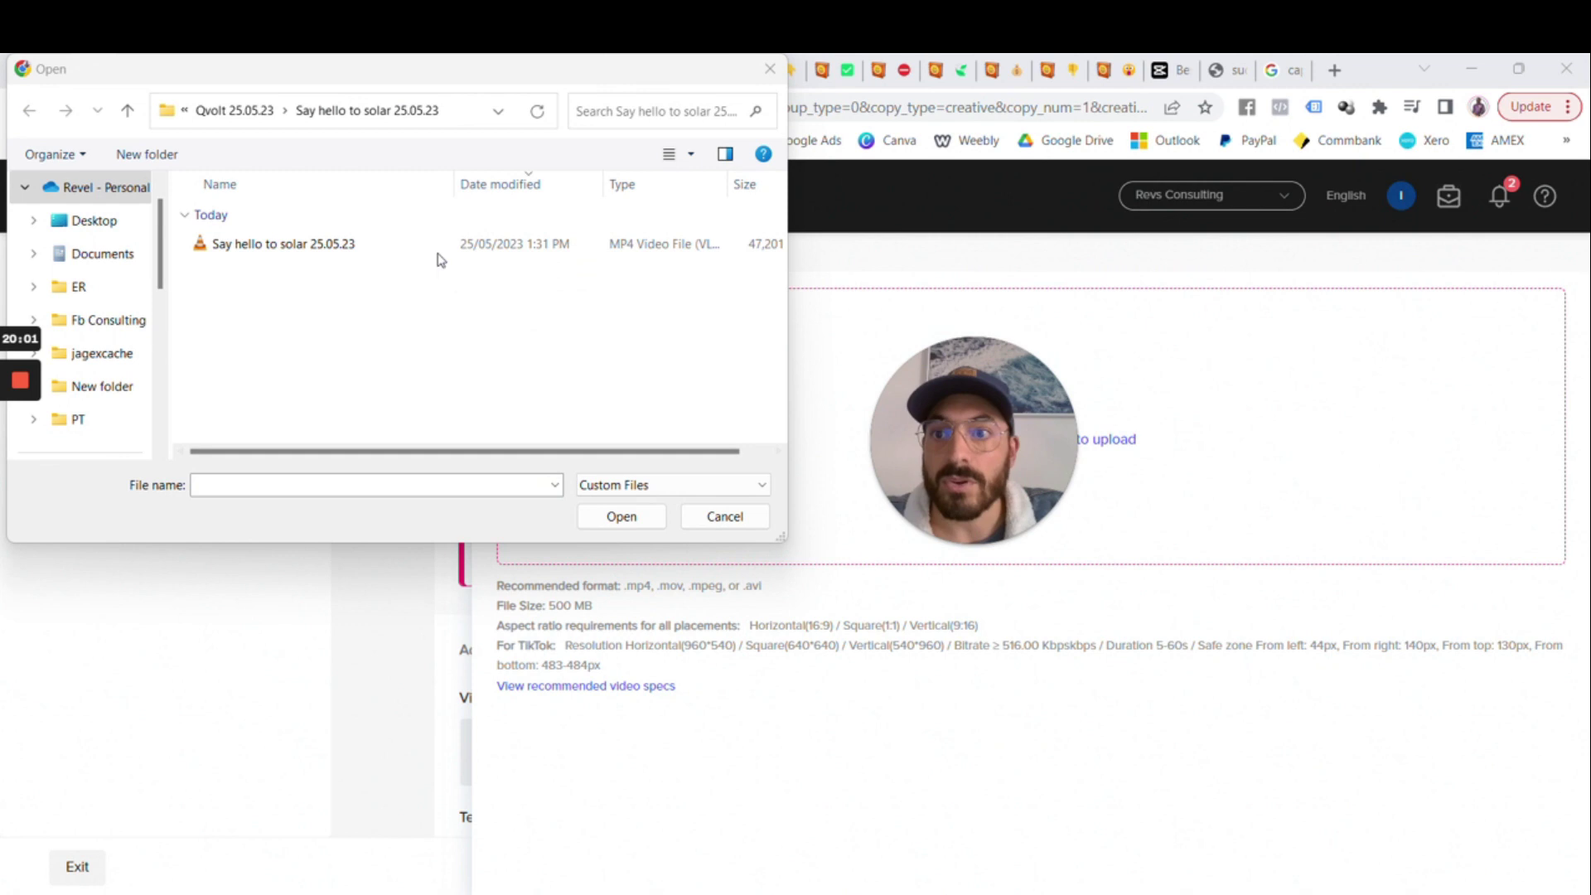
pyautogui.click(329, 256)
pyautogui.click(590, 521)
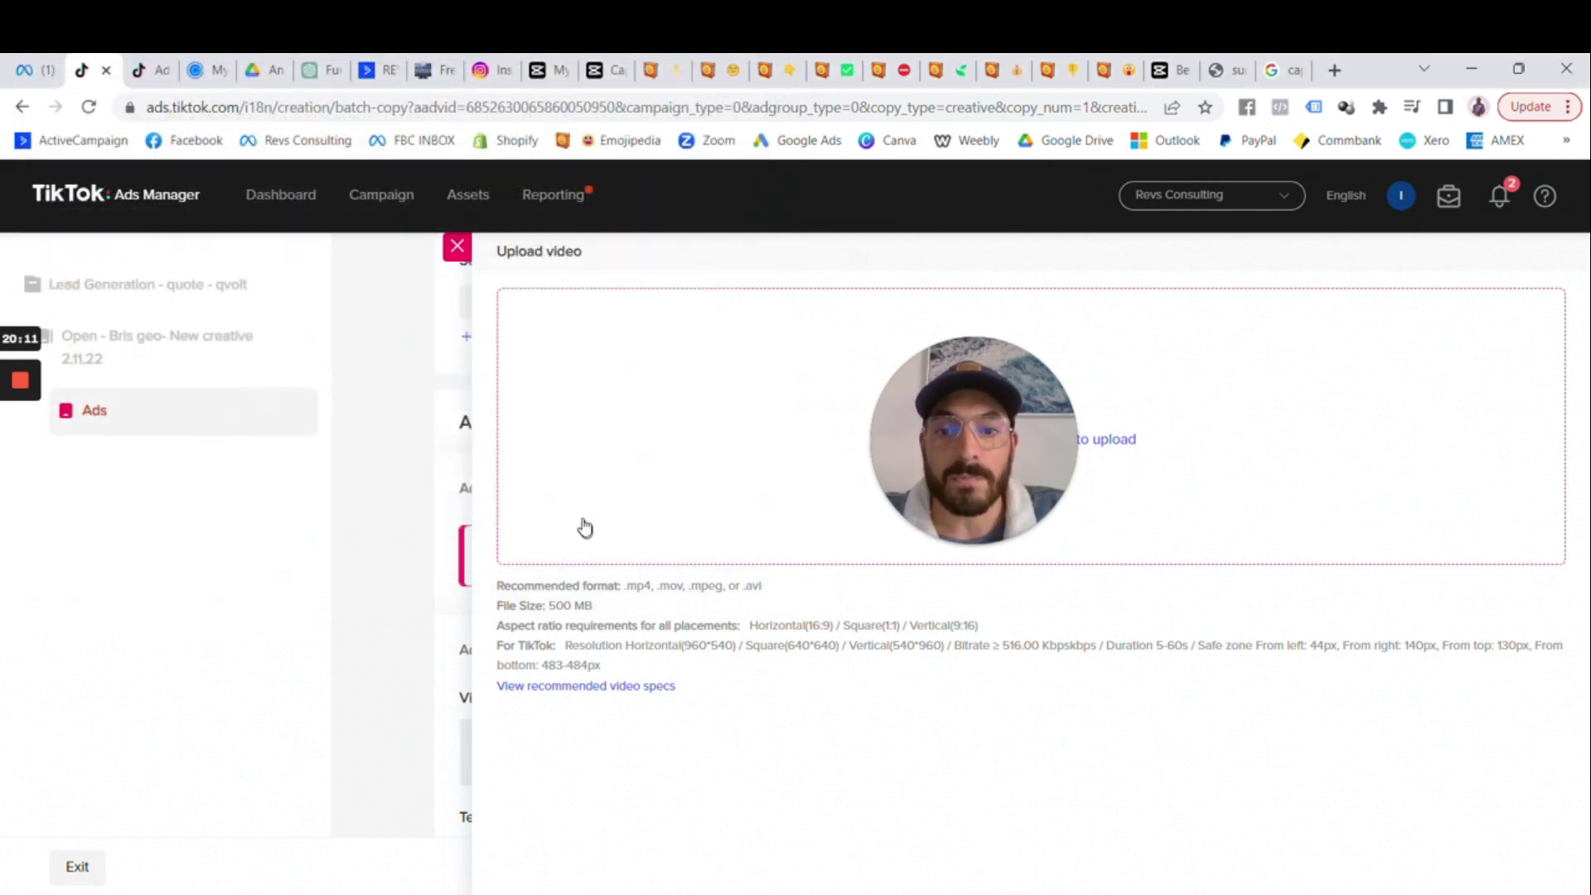
pyautogui.moveTo(1048, 467); pyautogui.dragTo(1164, 627)
pyautogui.moveTo(1134, 538); pyautogui.dragTo(1024, 565)
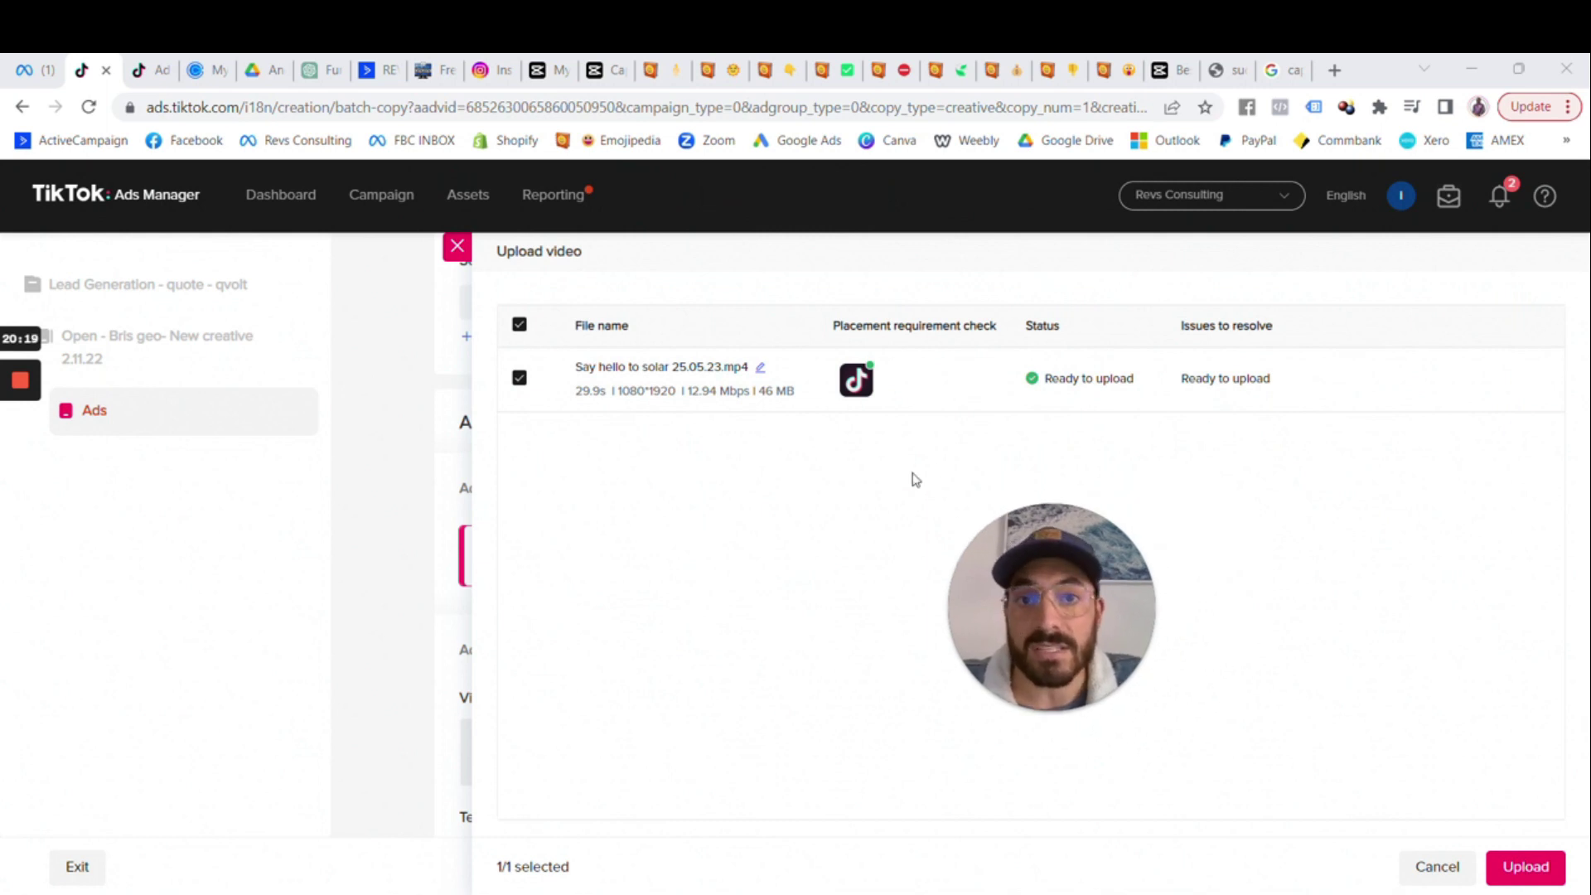
# - Upload the chosen video to the ad and play it in the preview
pyautogui.click(1520, 866)
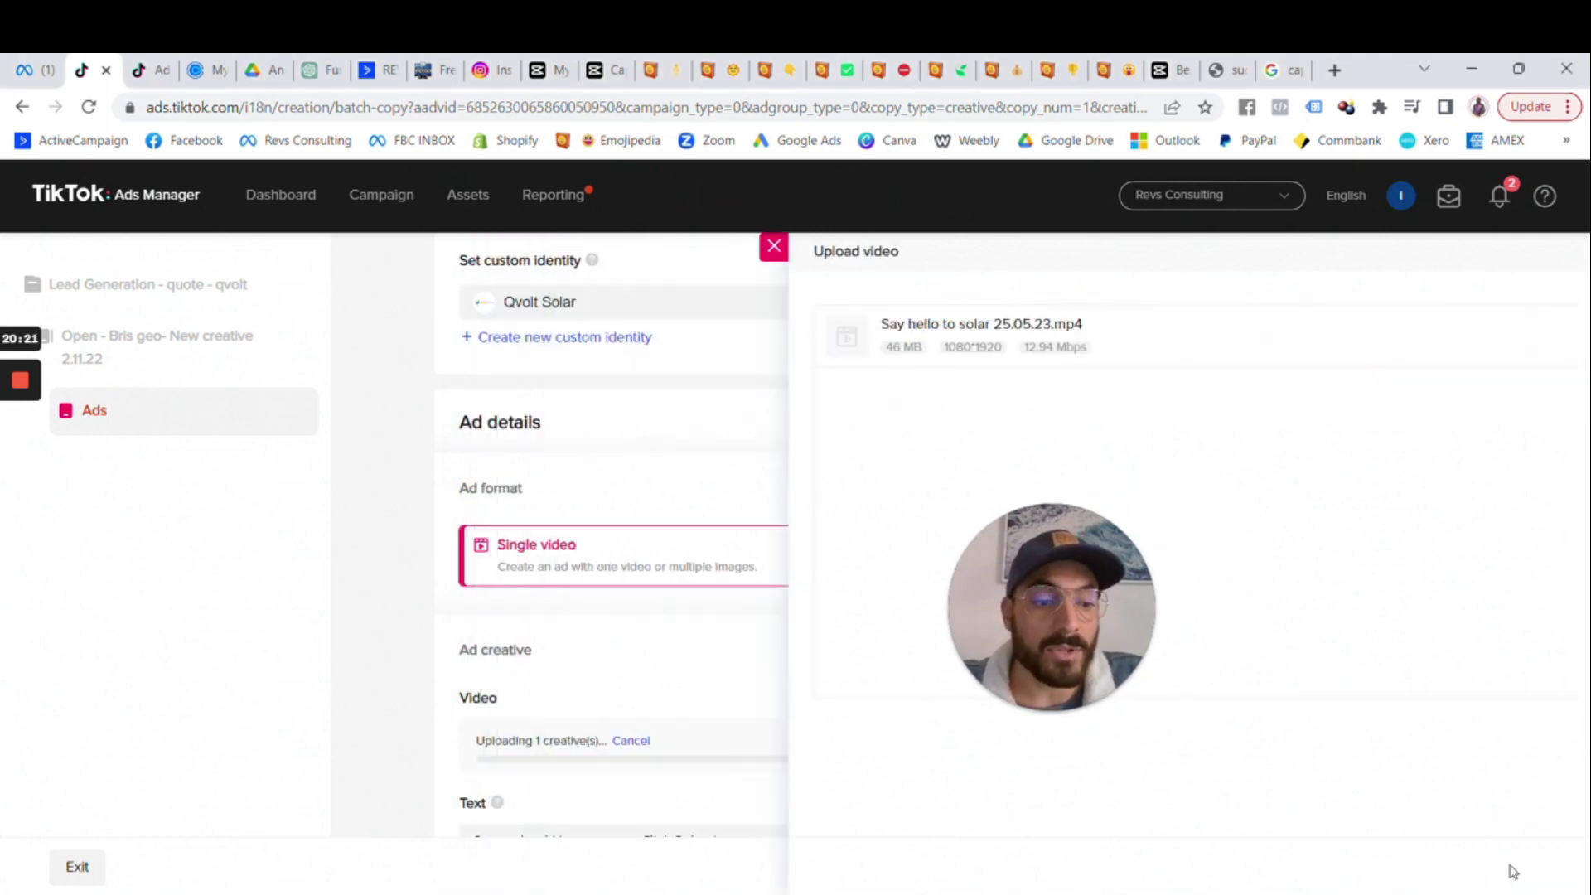
pyautogui.moveTo(1039, 614); pyautogui.dragTo(871, 490)
pyautogui.scroll(-1, 770, 682)
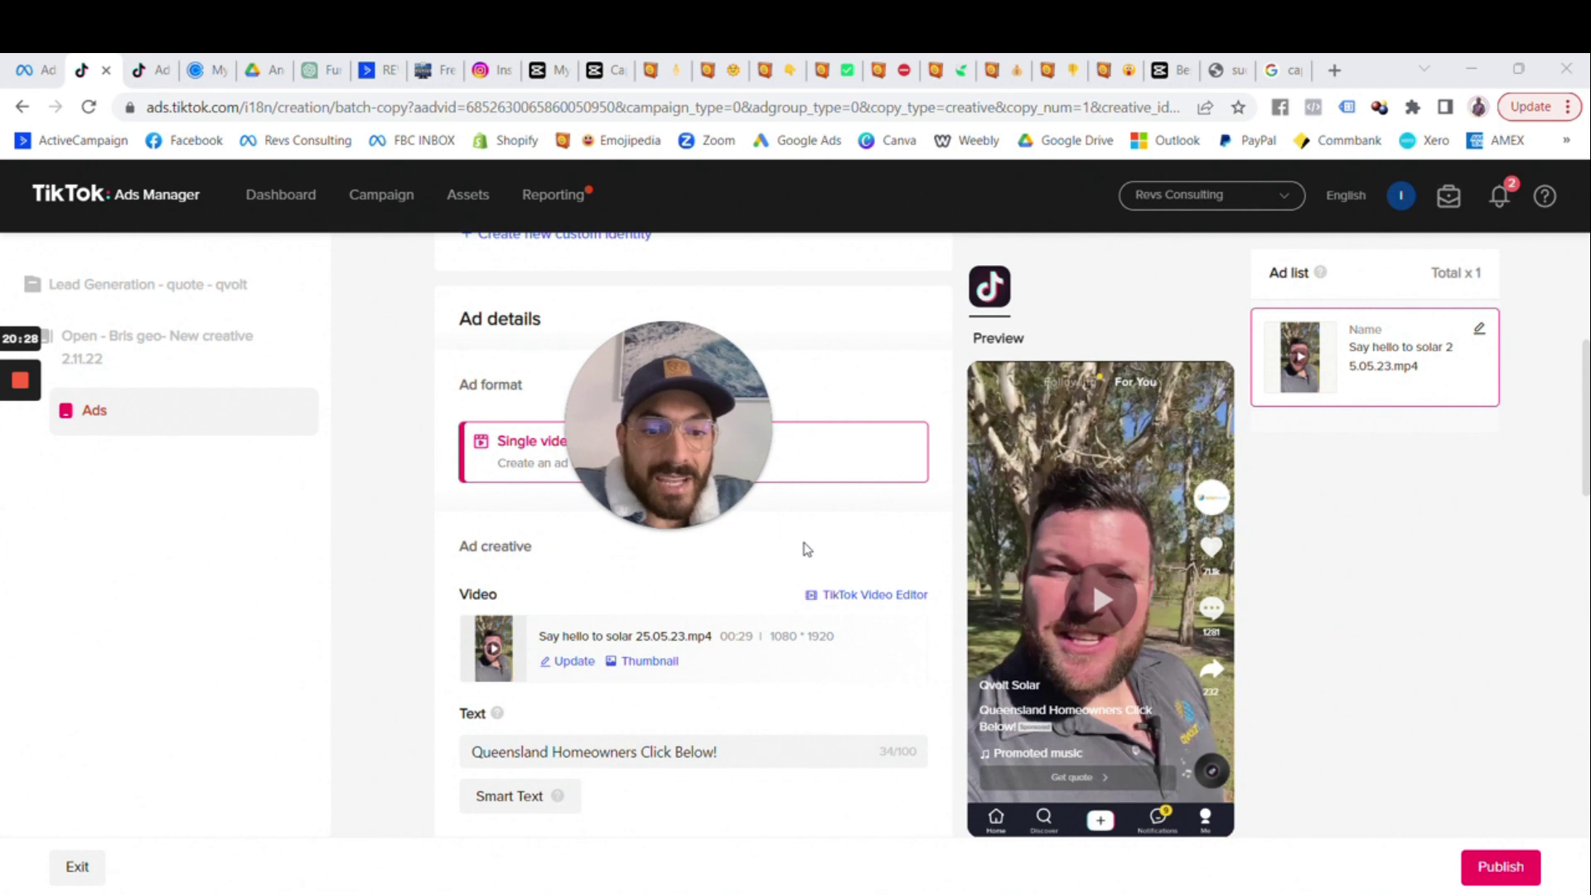
pyautogui.click(1110, 610)
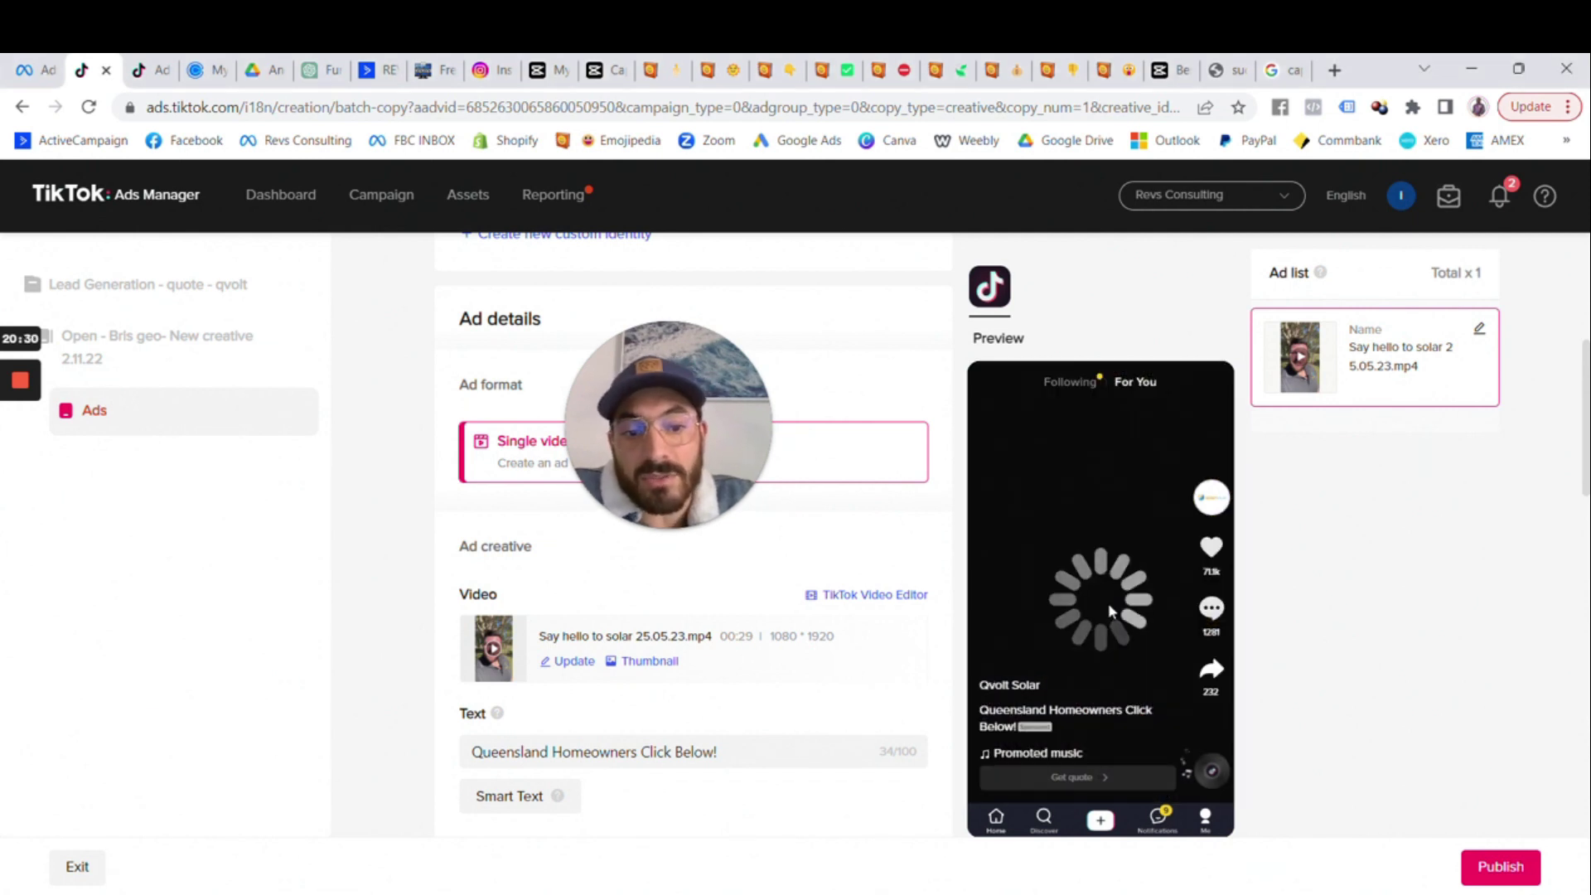